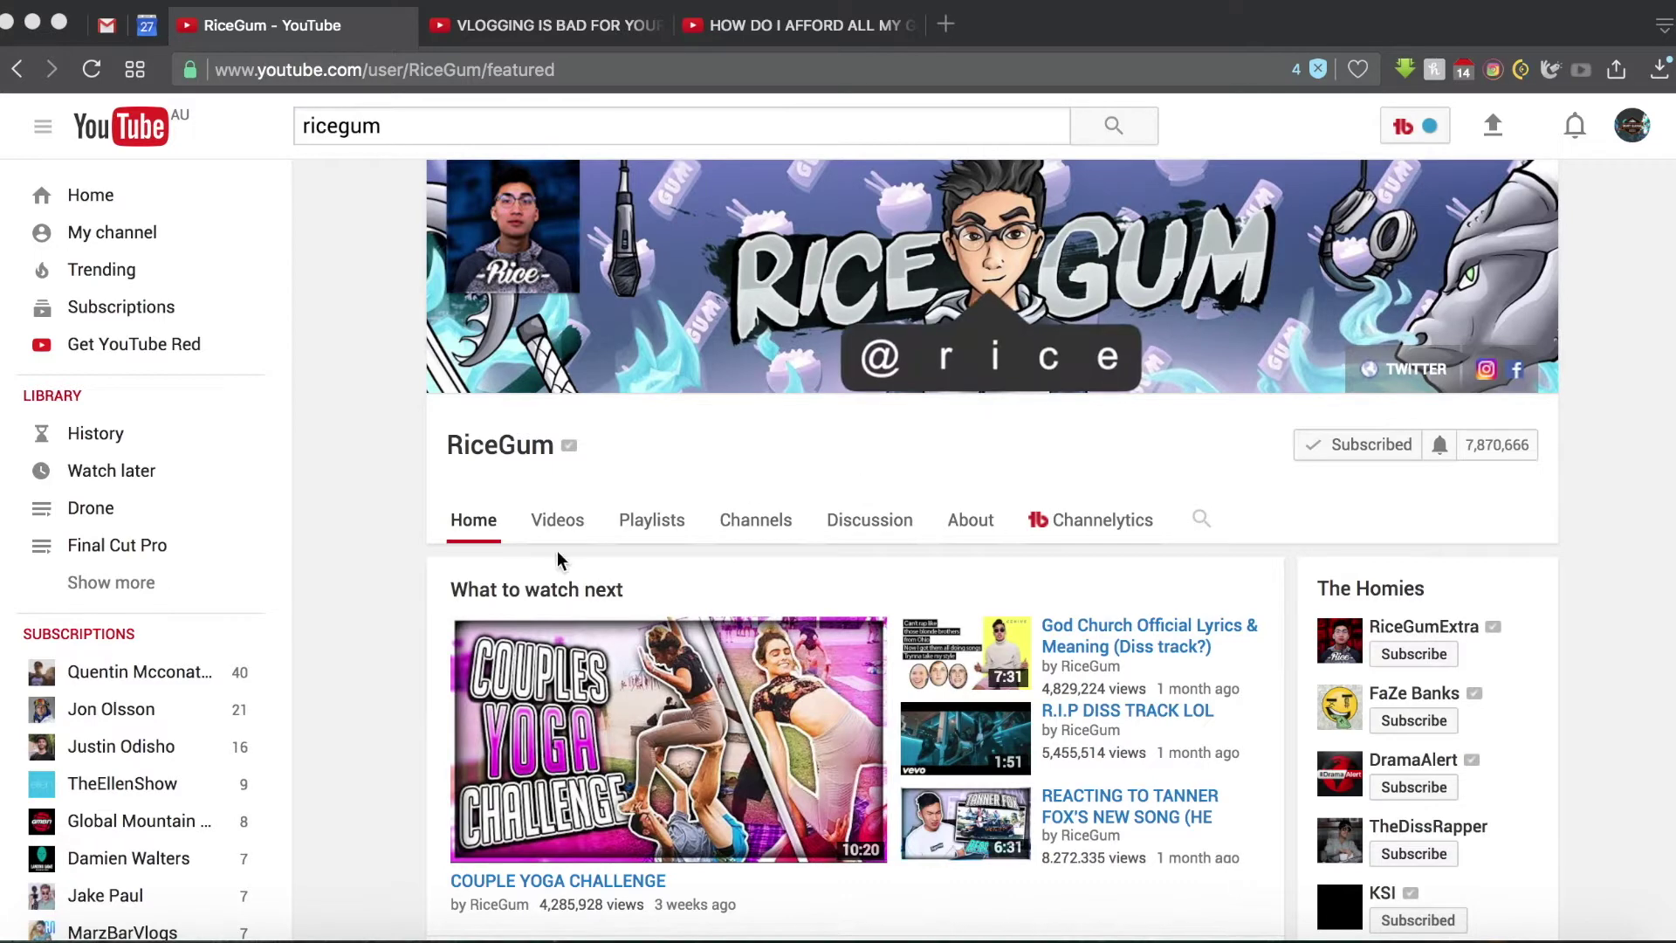
- Browse the YouTube channel's uploaded videos in Chrome, then switch to the desktop
left_click(563, 522)
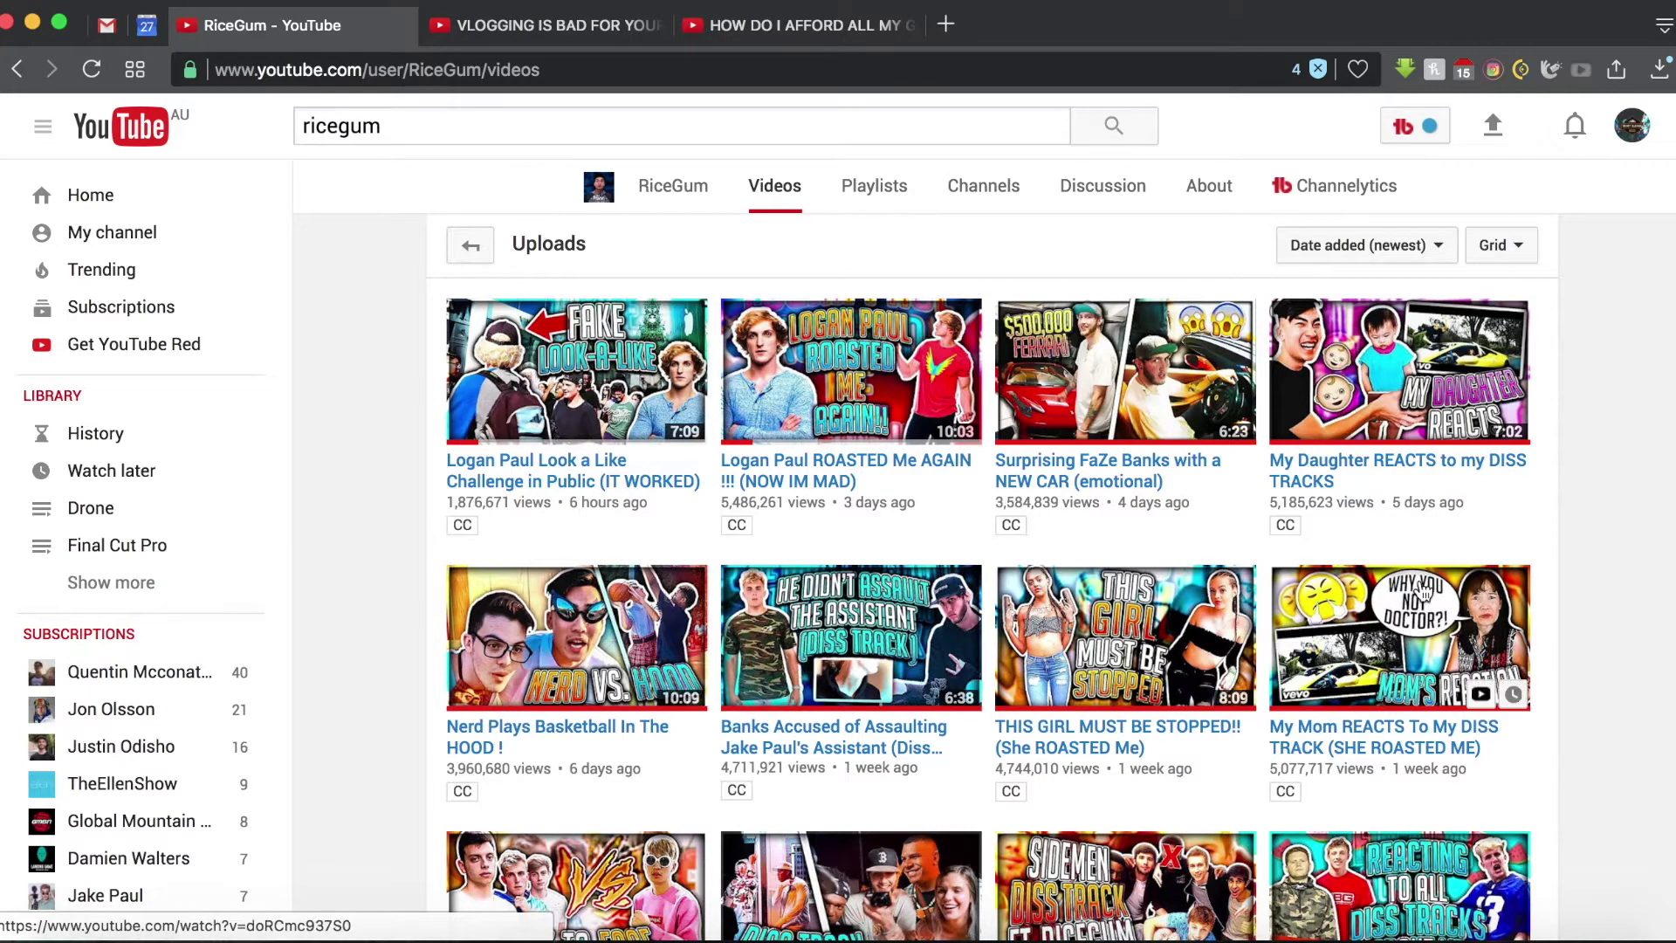
scroll(1582, 515, "down", 3)
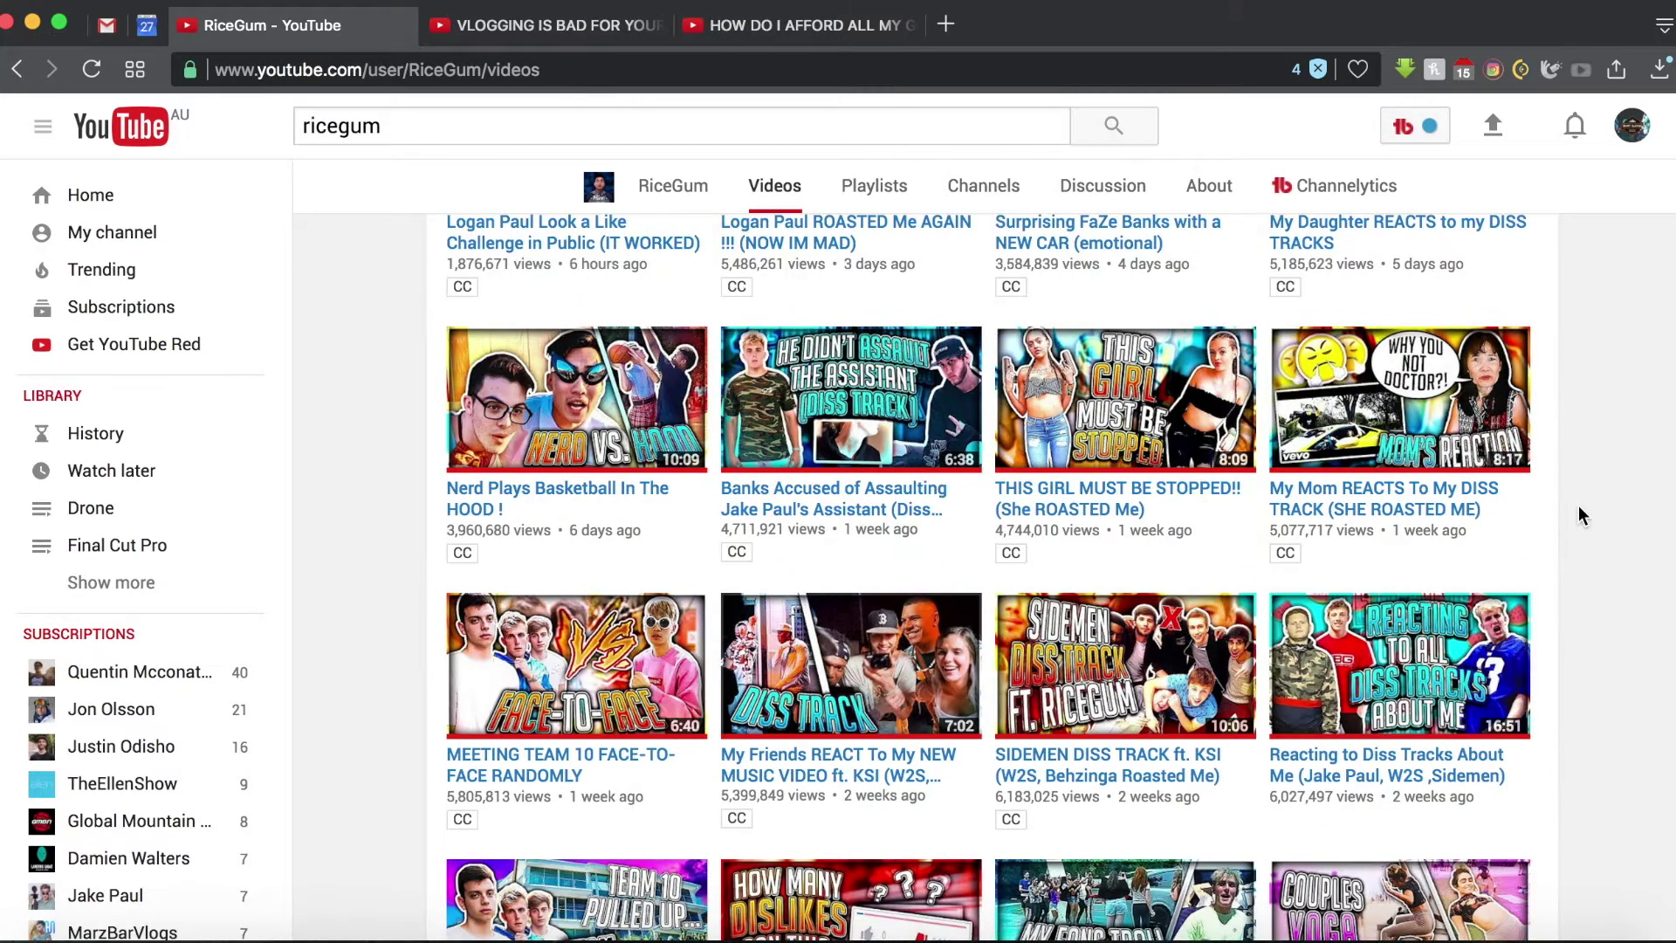
key("ctrl+Left")
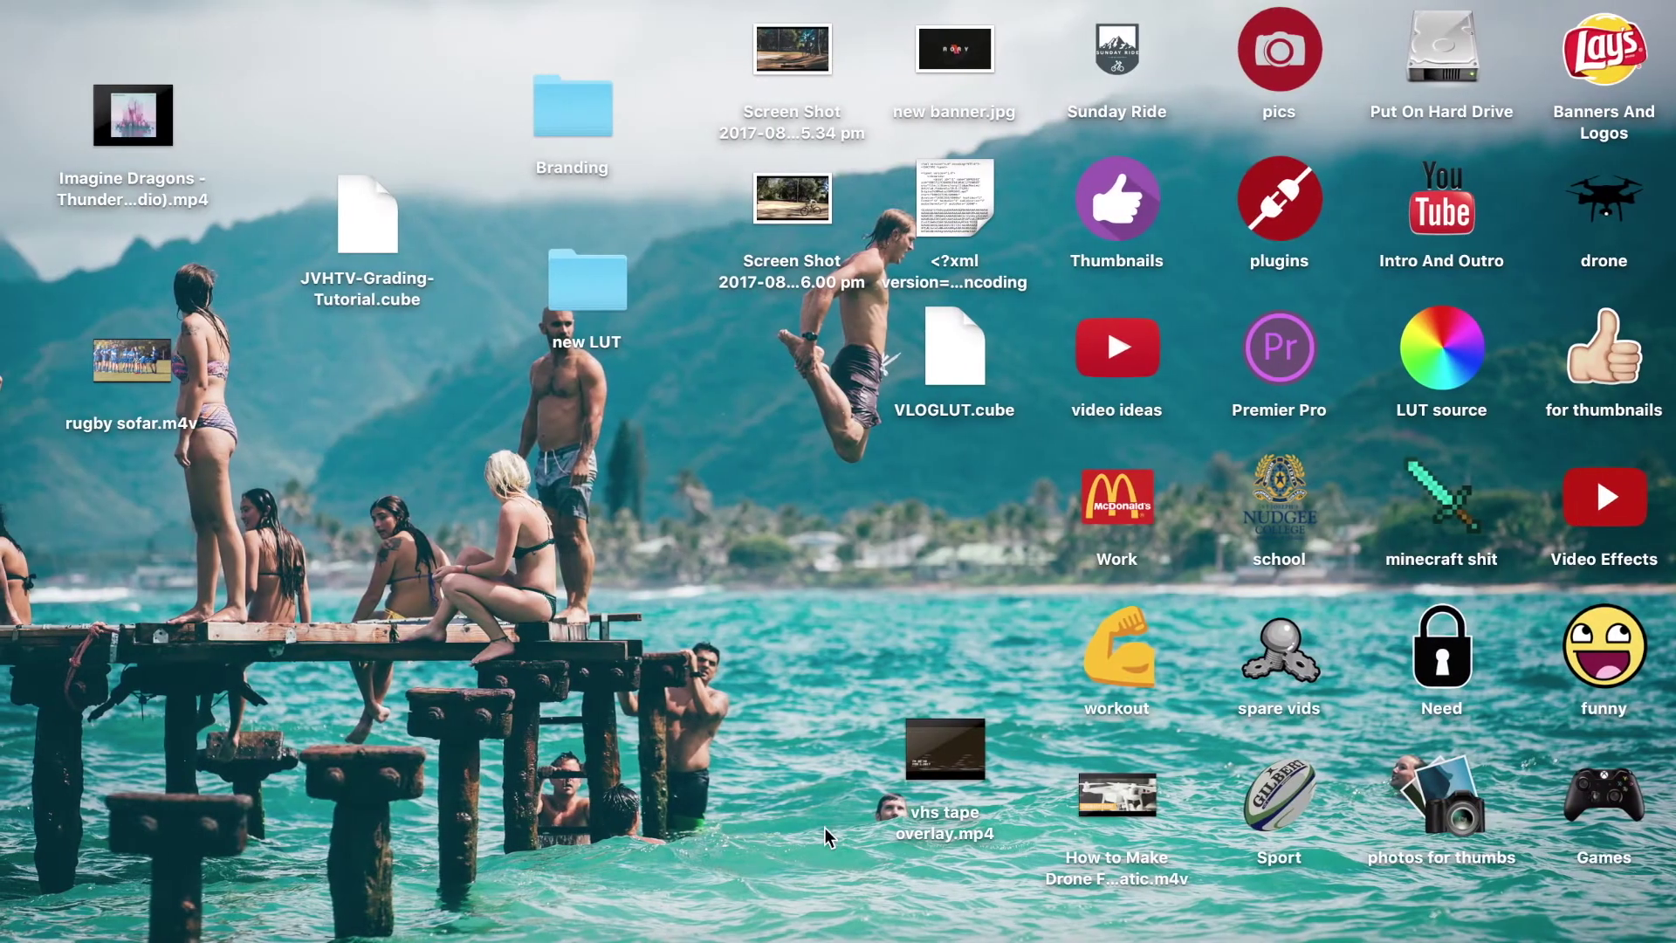
- Create a new blank 1280×720 px document in Photoshop and hide the canvas guides via View > Extras
left_click(507, 935)
left_click(216, 10)
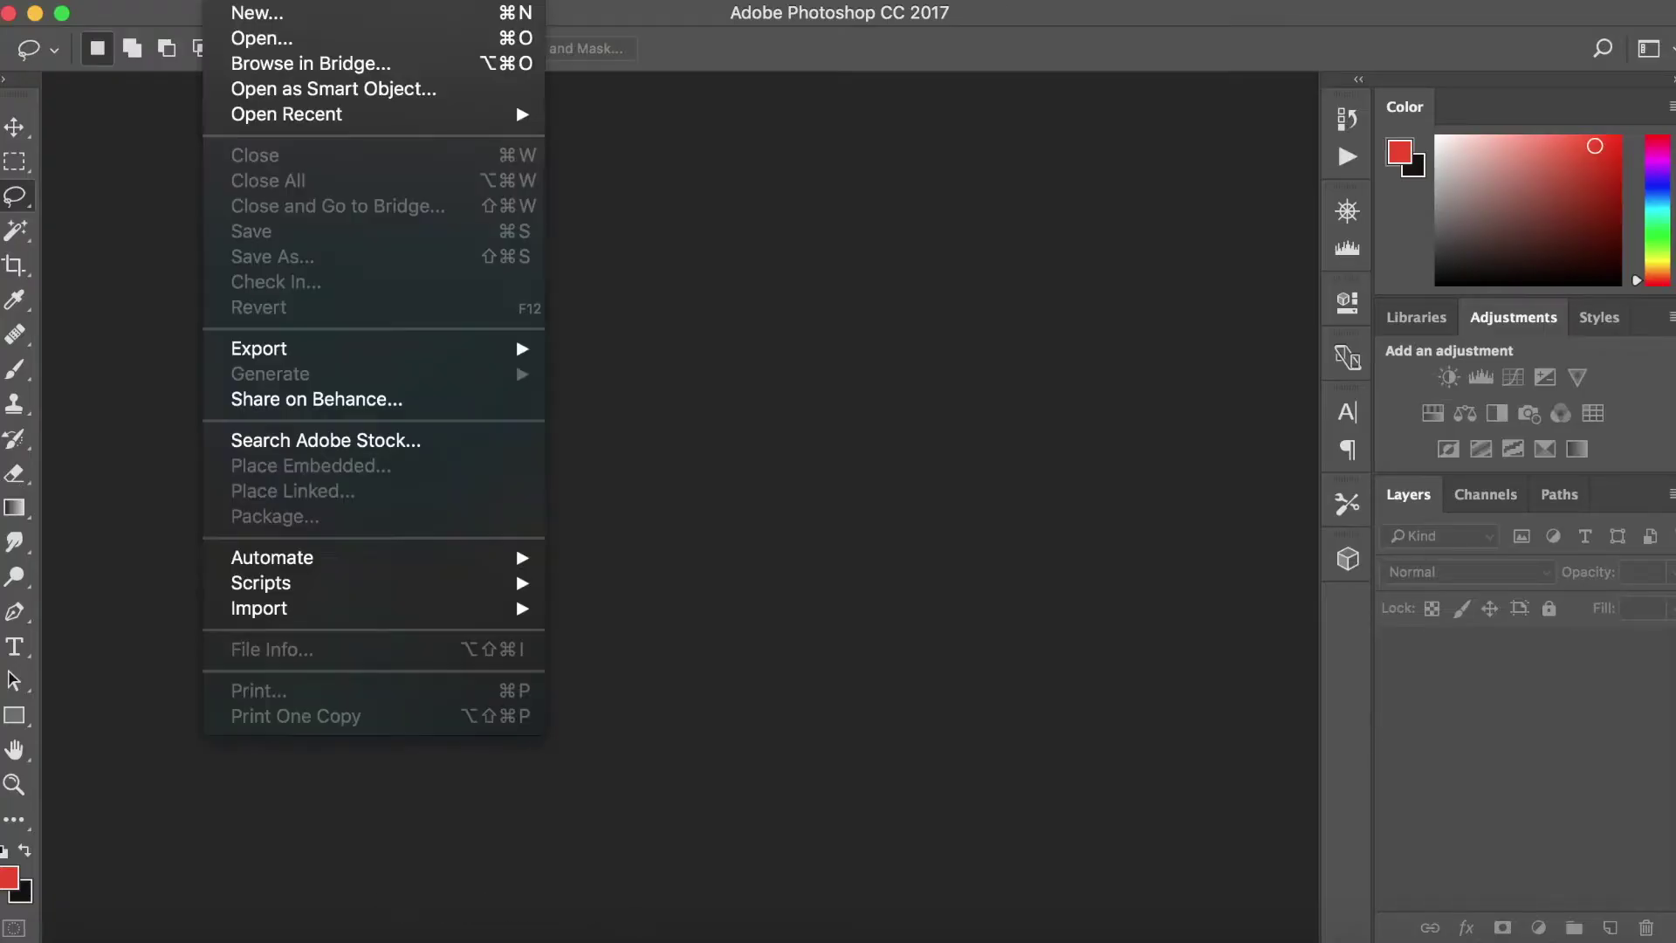
left_click(249, 16)
left_click(765, 290)
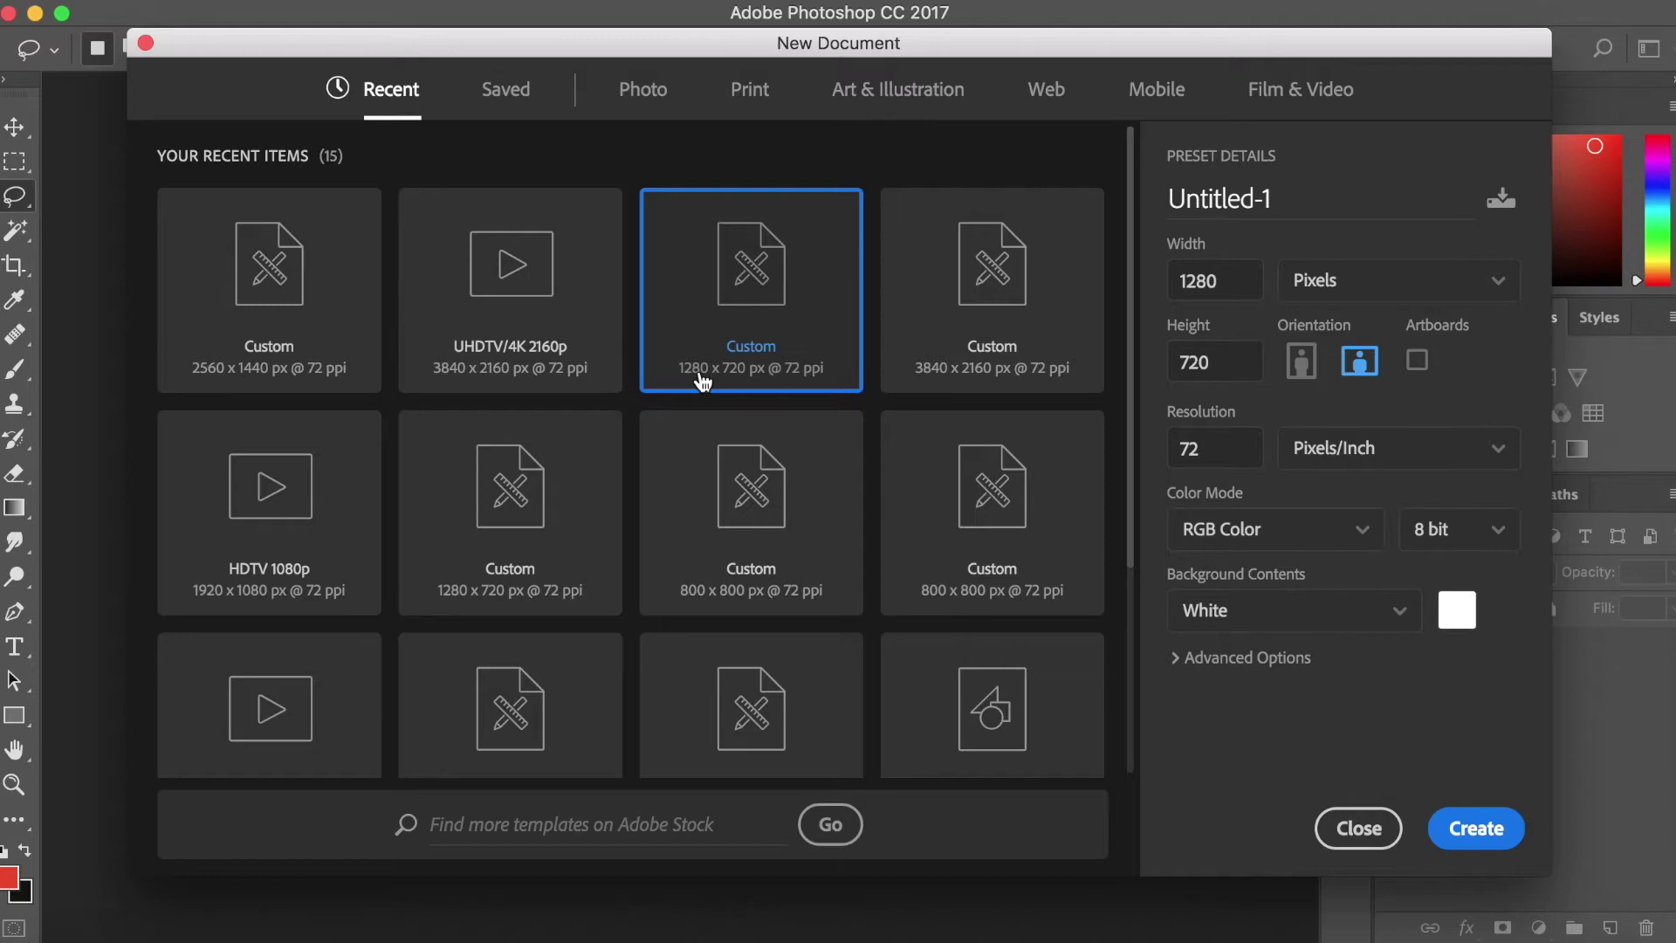
left_click(1513, 837)
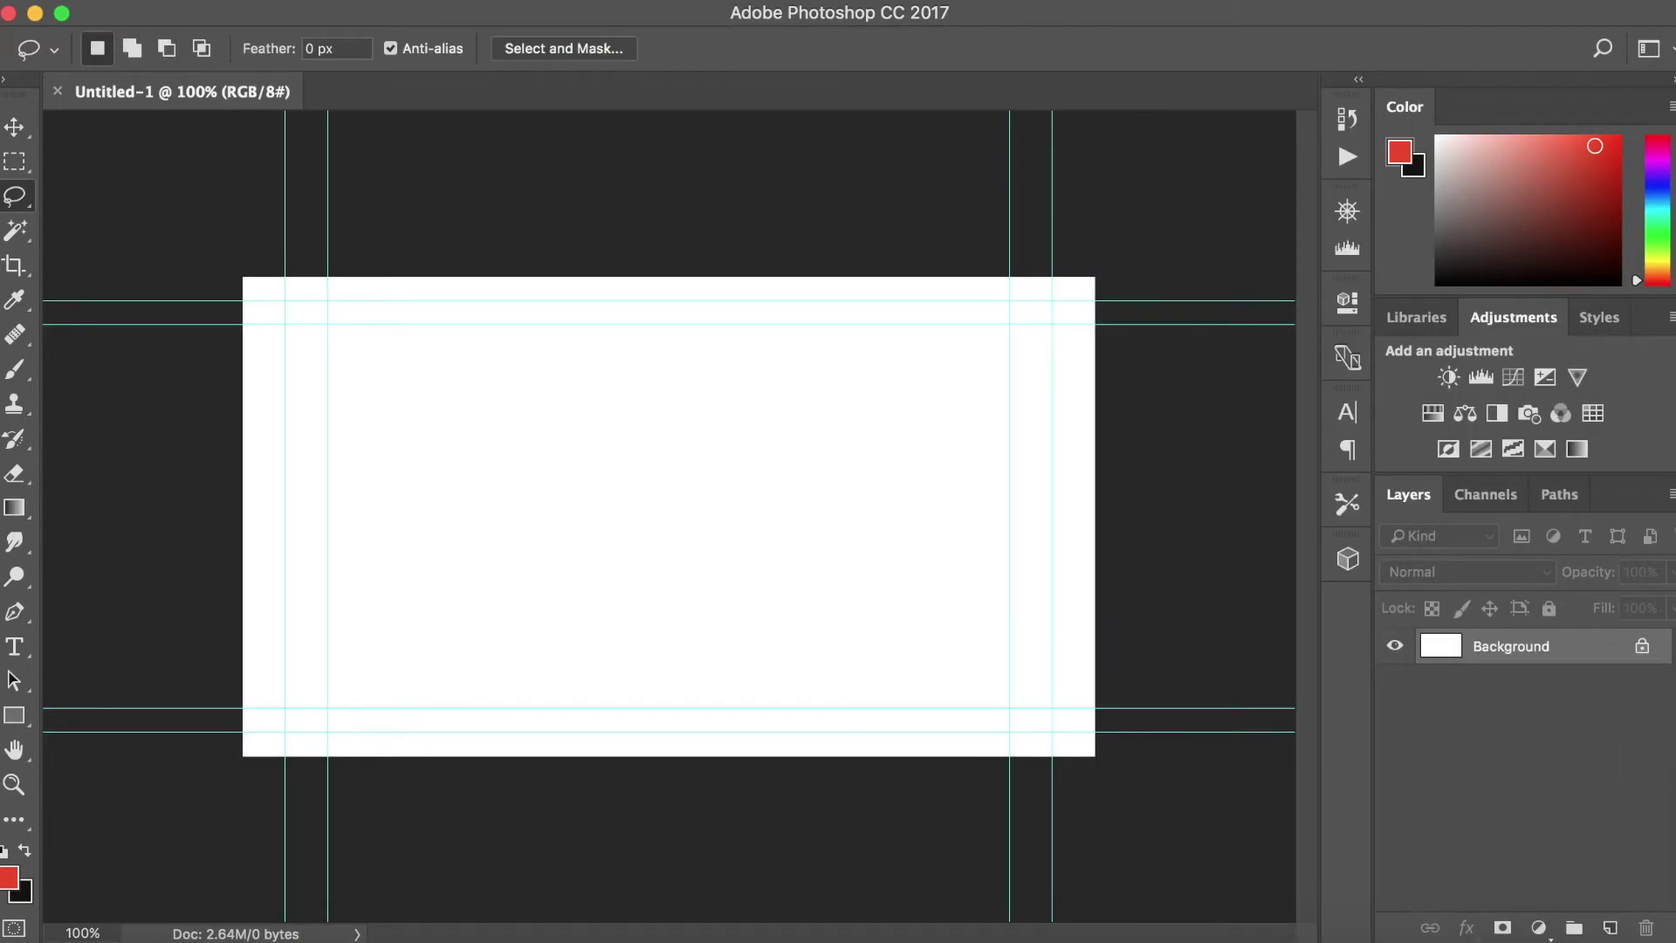
left_click(751, 0)
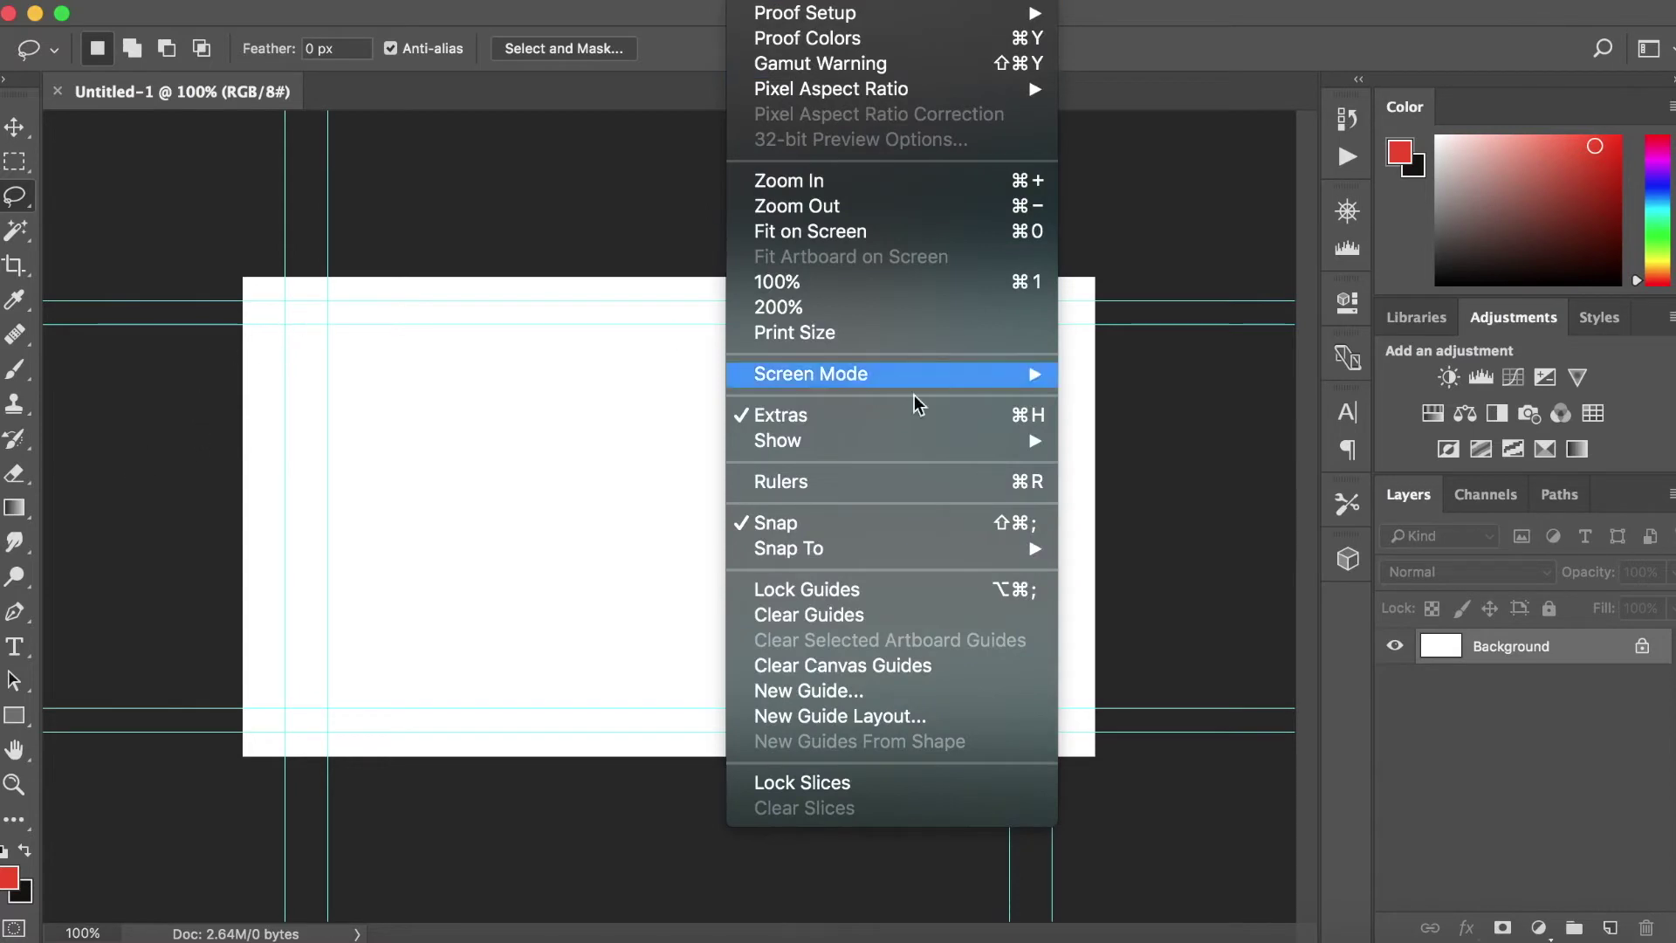
left_click(829, 417)
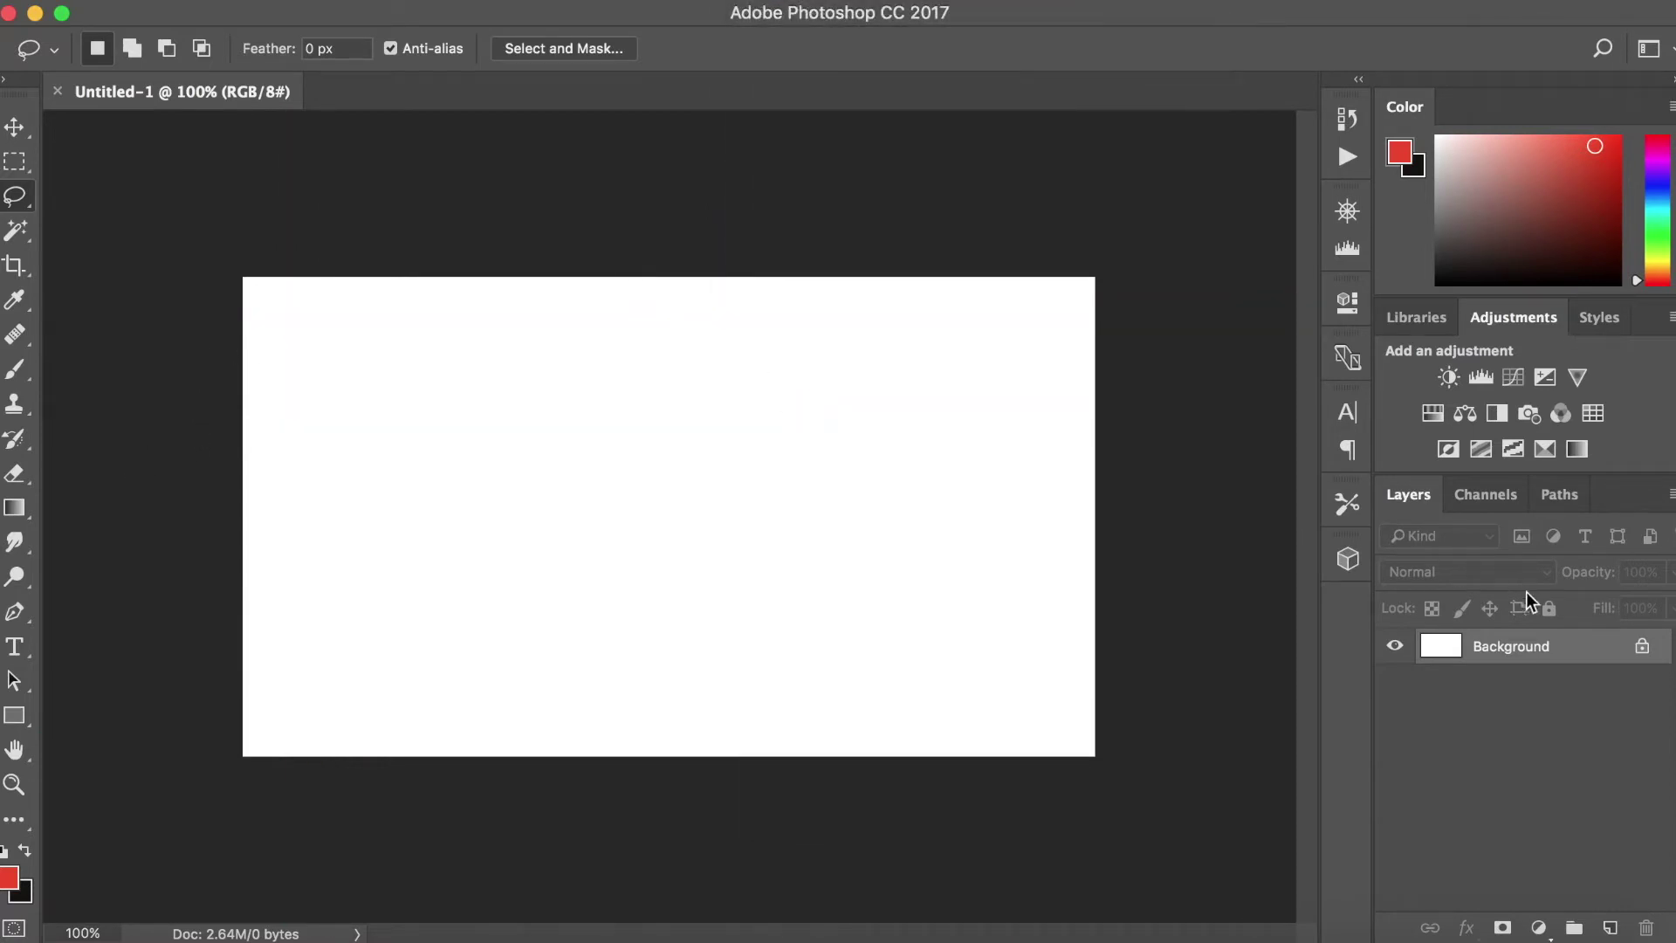
- Unlock the Background into Layer 0 and place dan-gold-223935.jpg on the canvas
left_click(1642, 647)
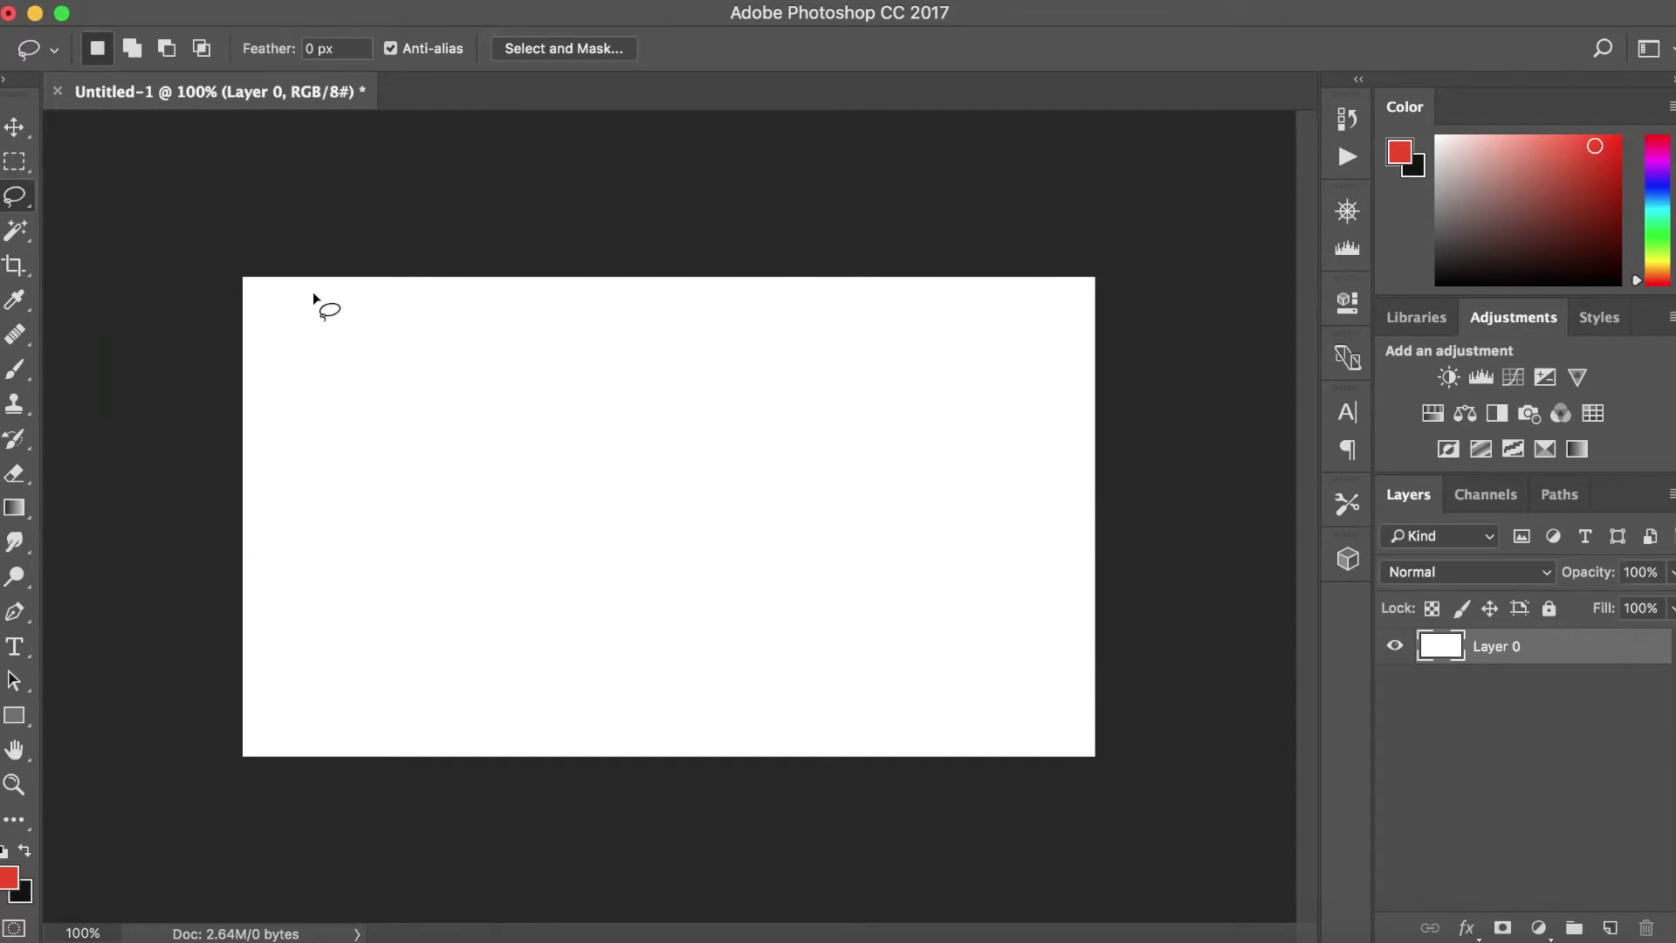
key("F11")
left_click_drag(938, 410, 608, 656)
key("Return")
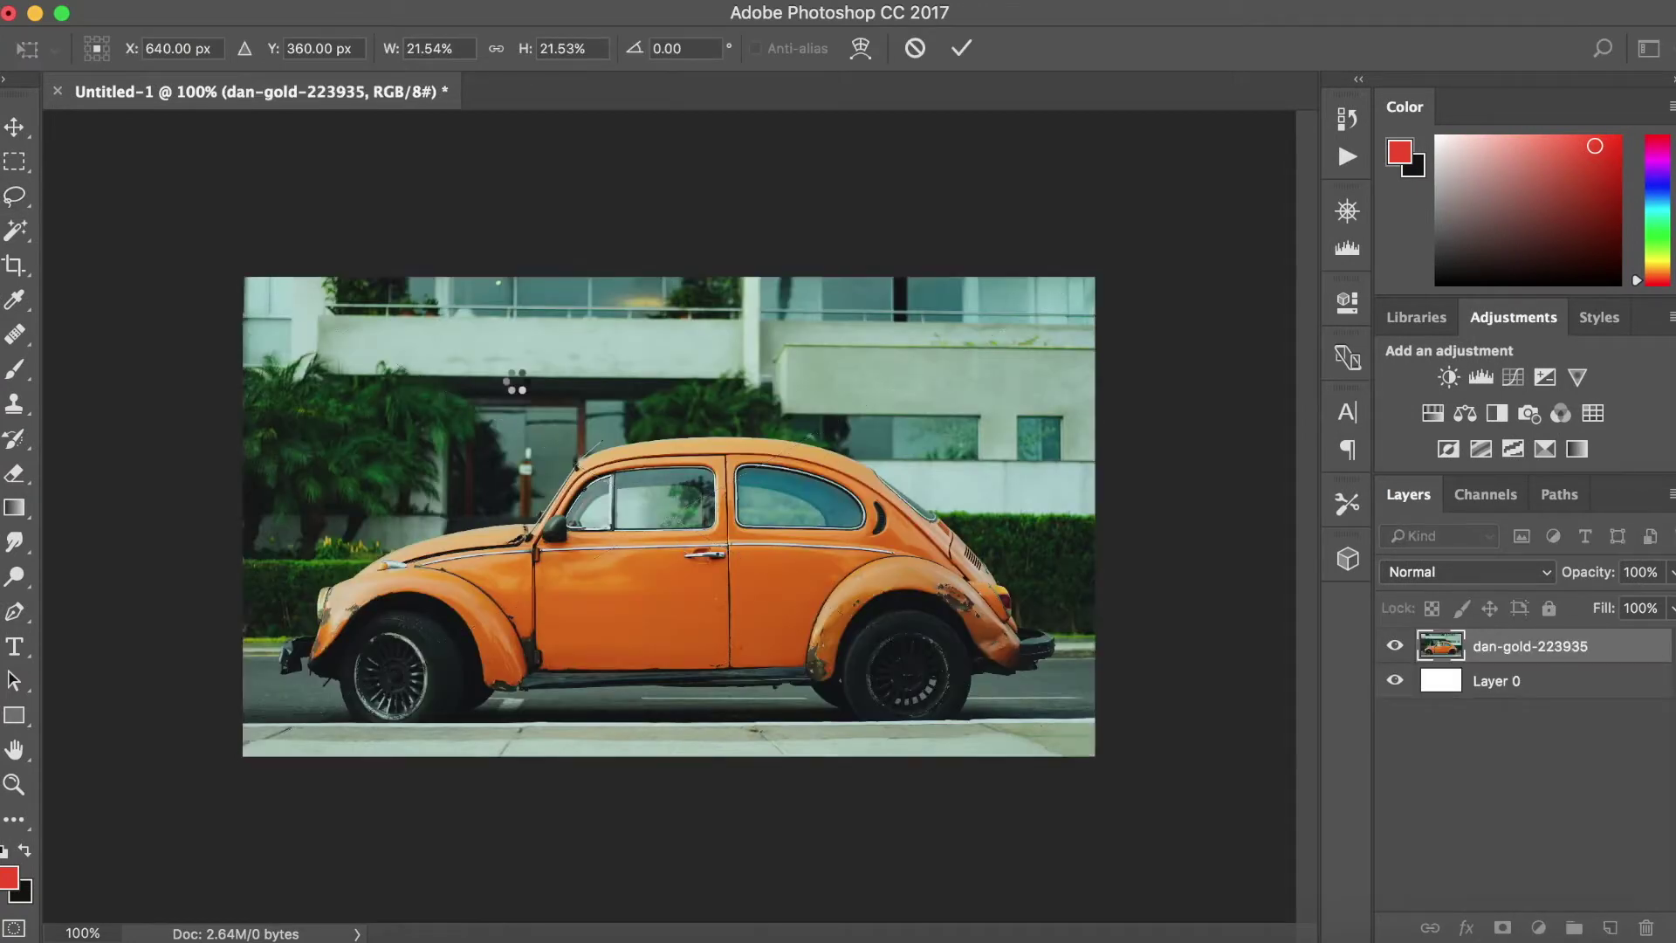
key("l")
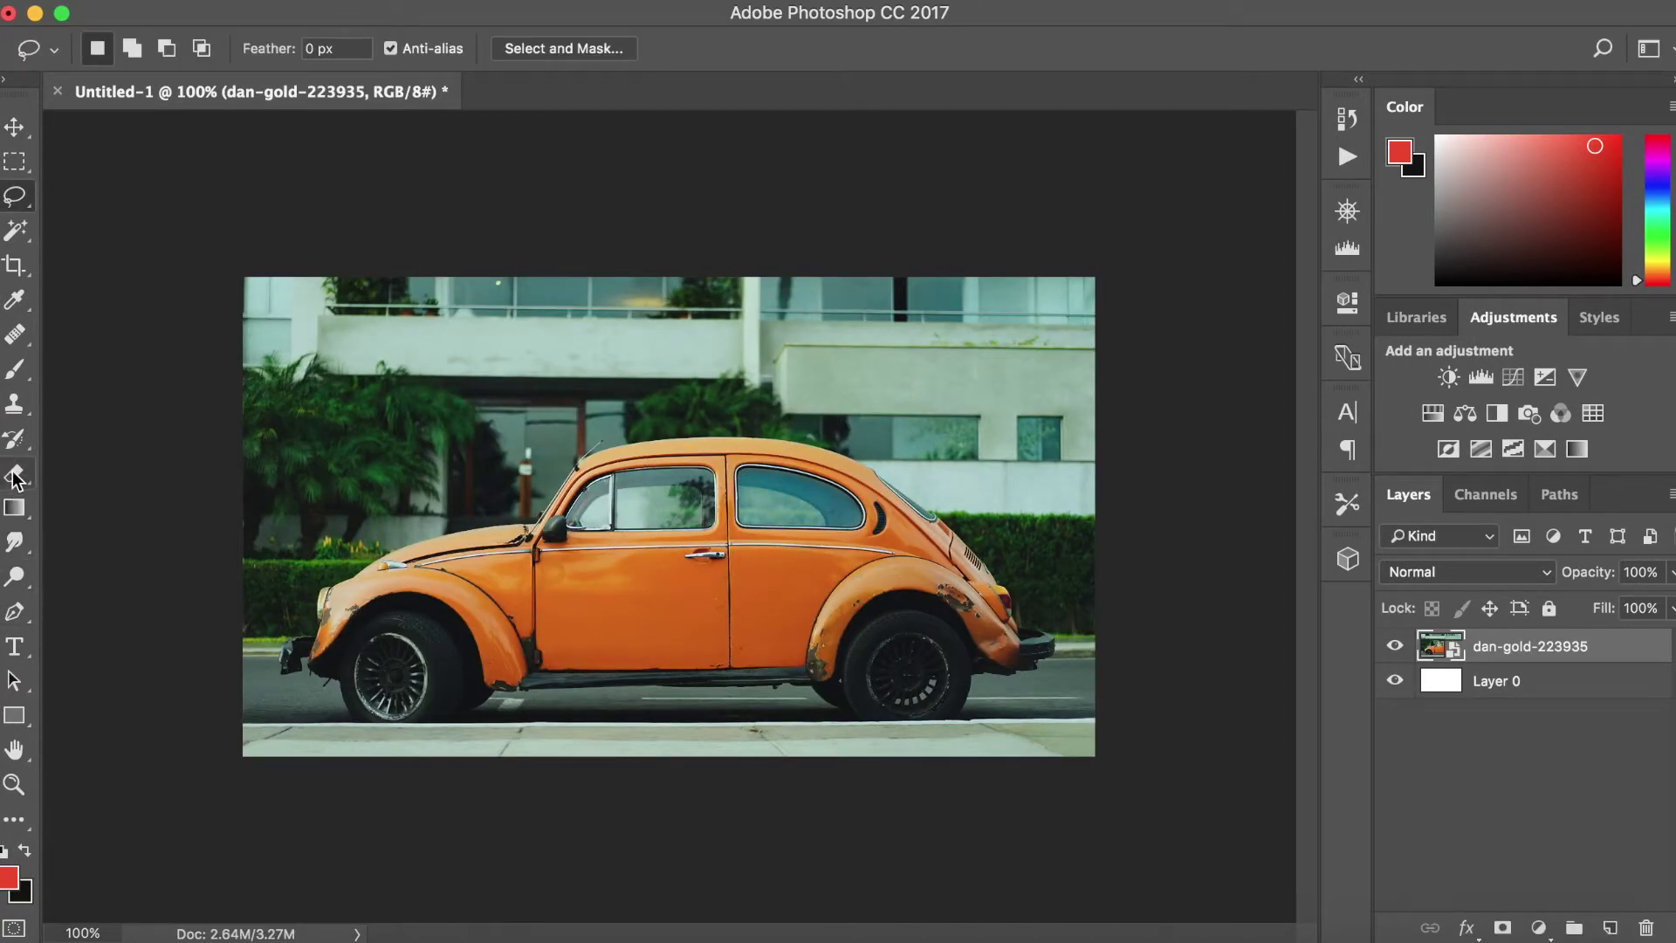
- Select the Brush tool and set the foreground colour to white
left_click(16, 375)
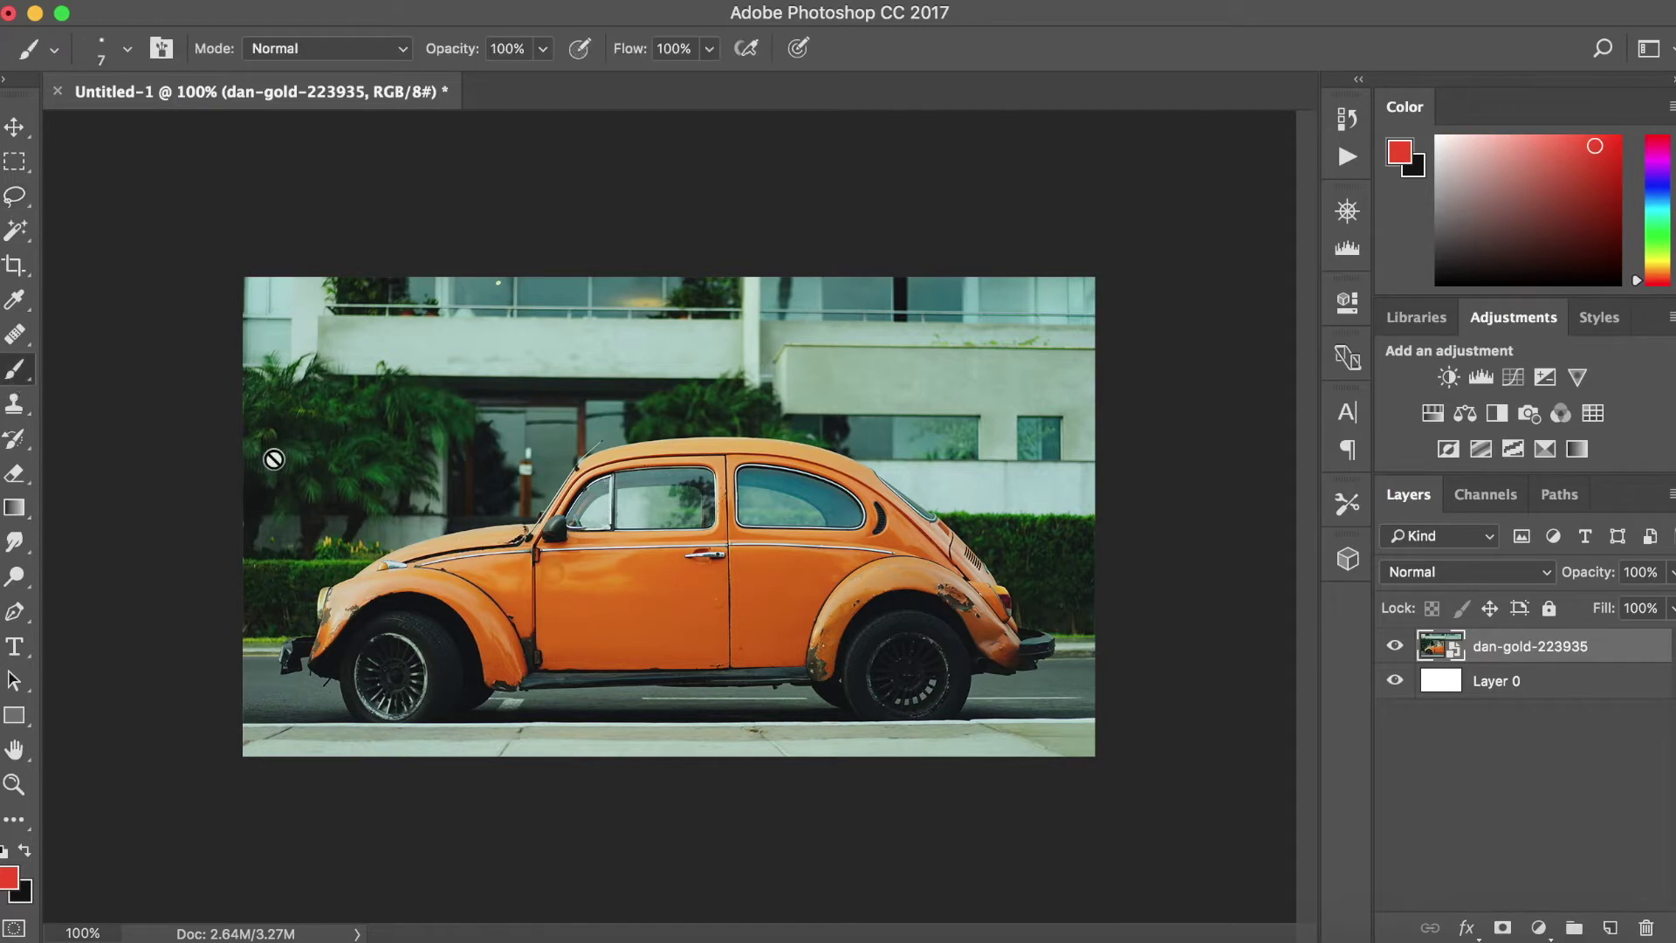
left_click(9, 878)
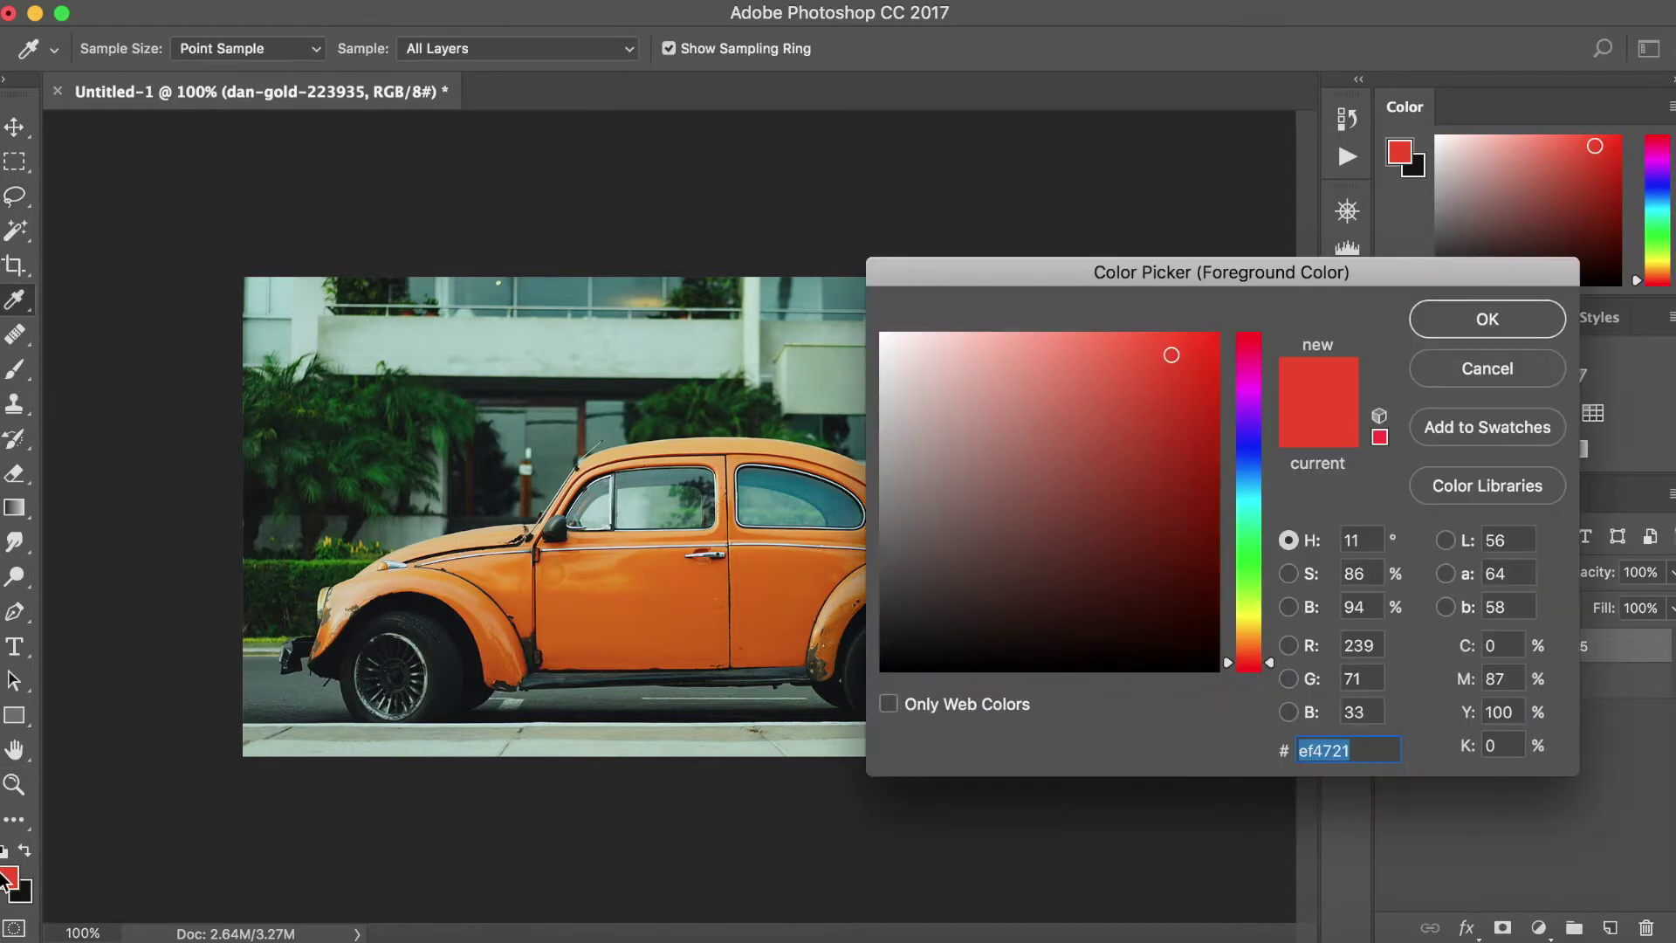
left_click_drag(1077, 535, 594, 158)
left_click(1513, 331)
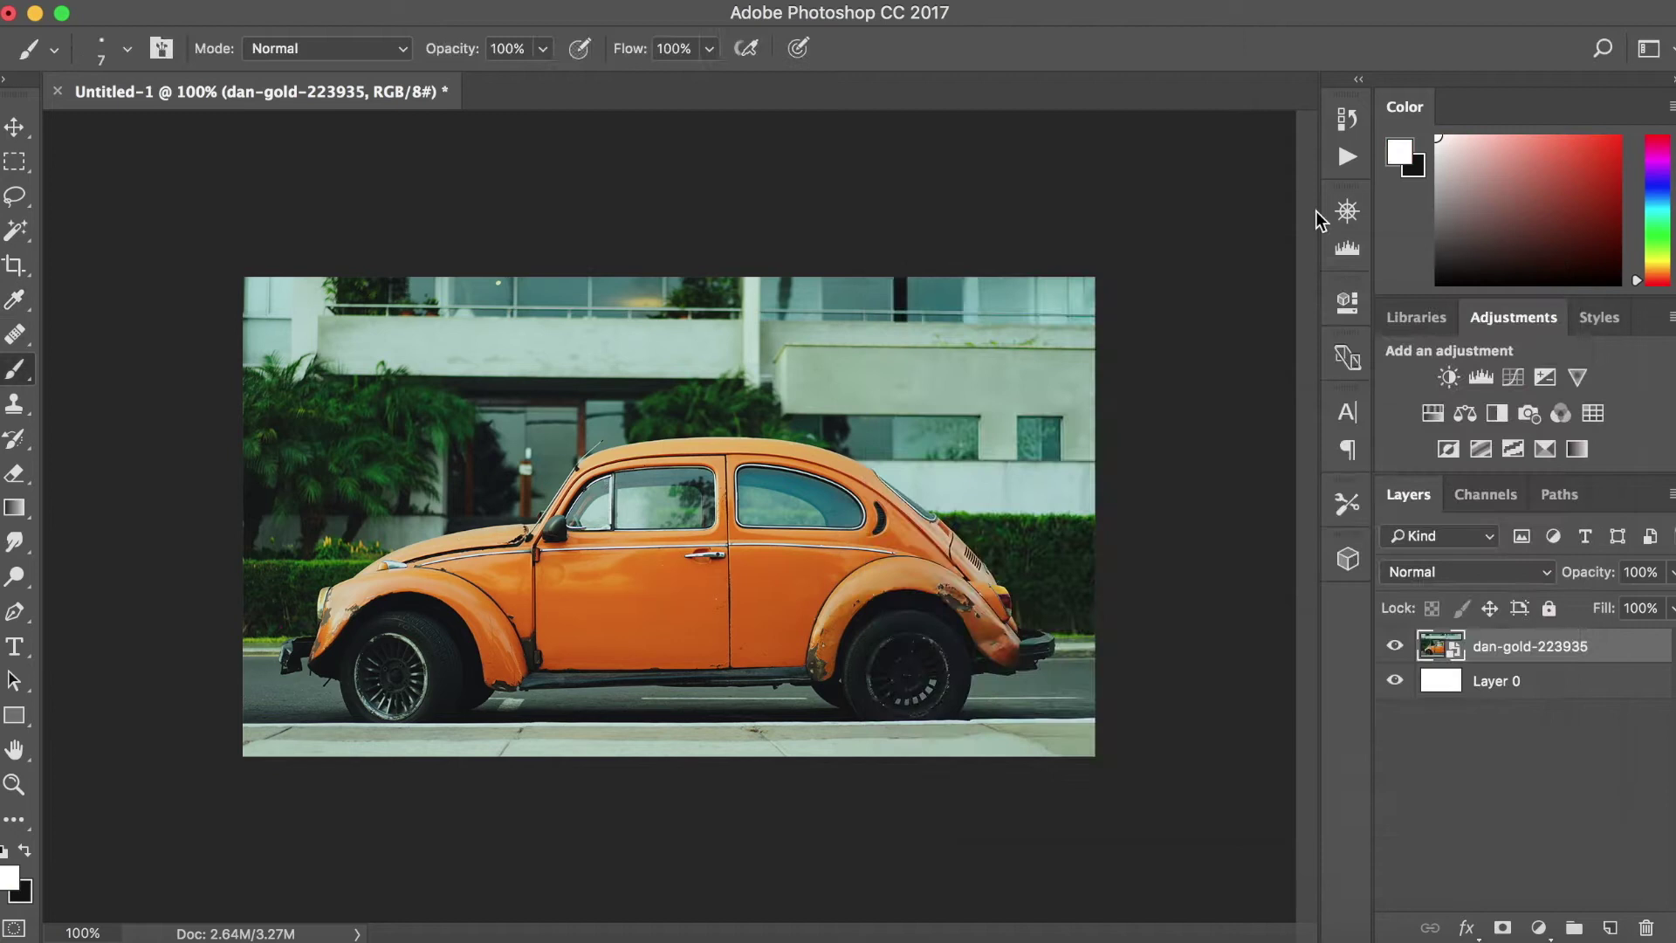
- Set brush hardness to 75%, rasterize the car photo layer, and size the brush to 15 px
left_click(128, 49)
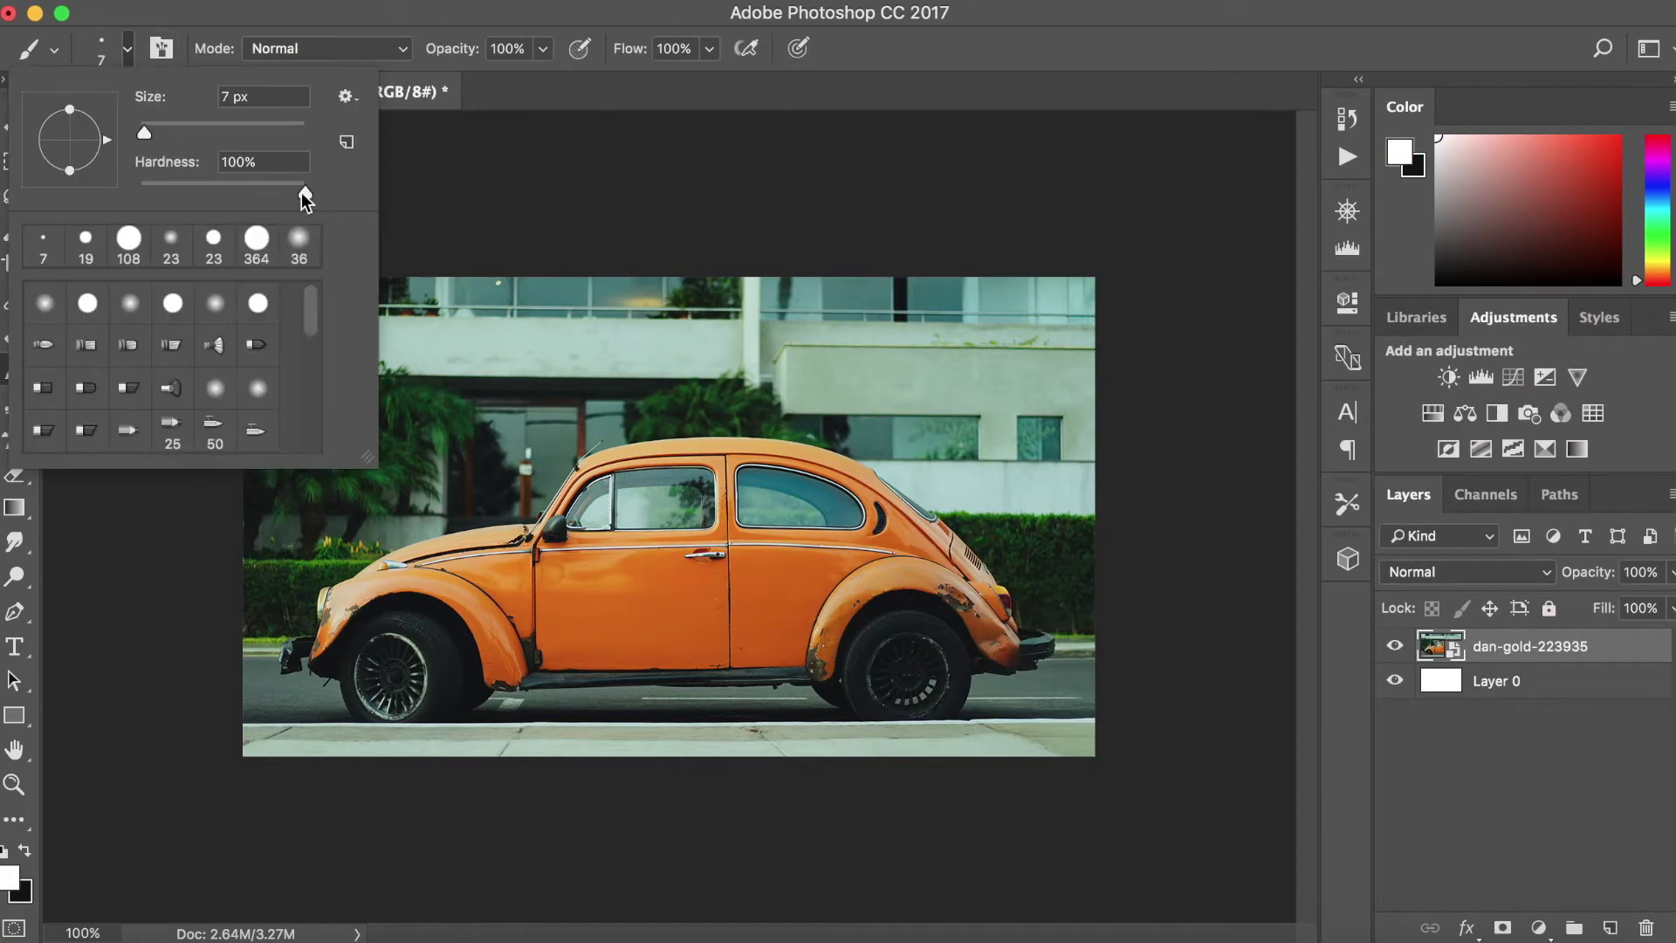
left_click_drag(298, 191, 291, 196)
left_click(1052, 349)
left_click(1052, 349)
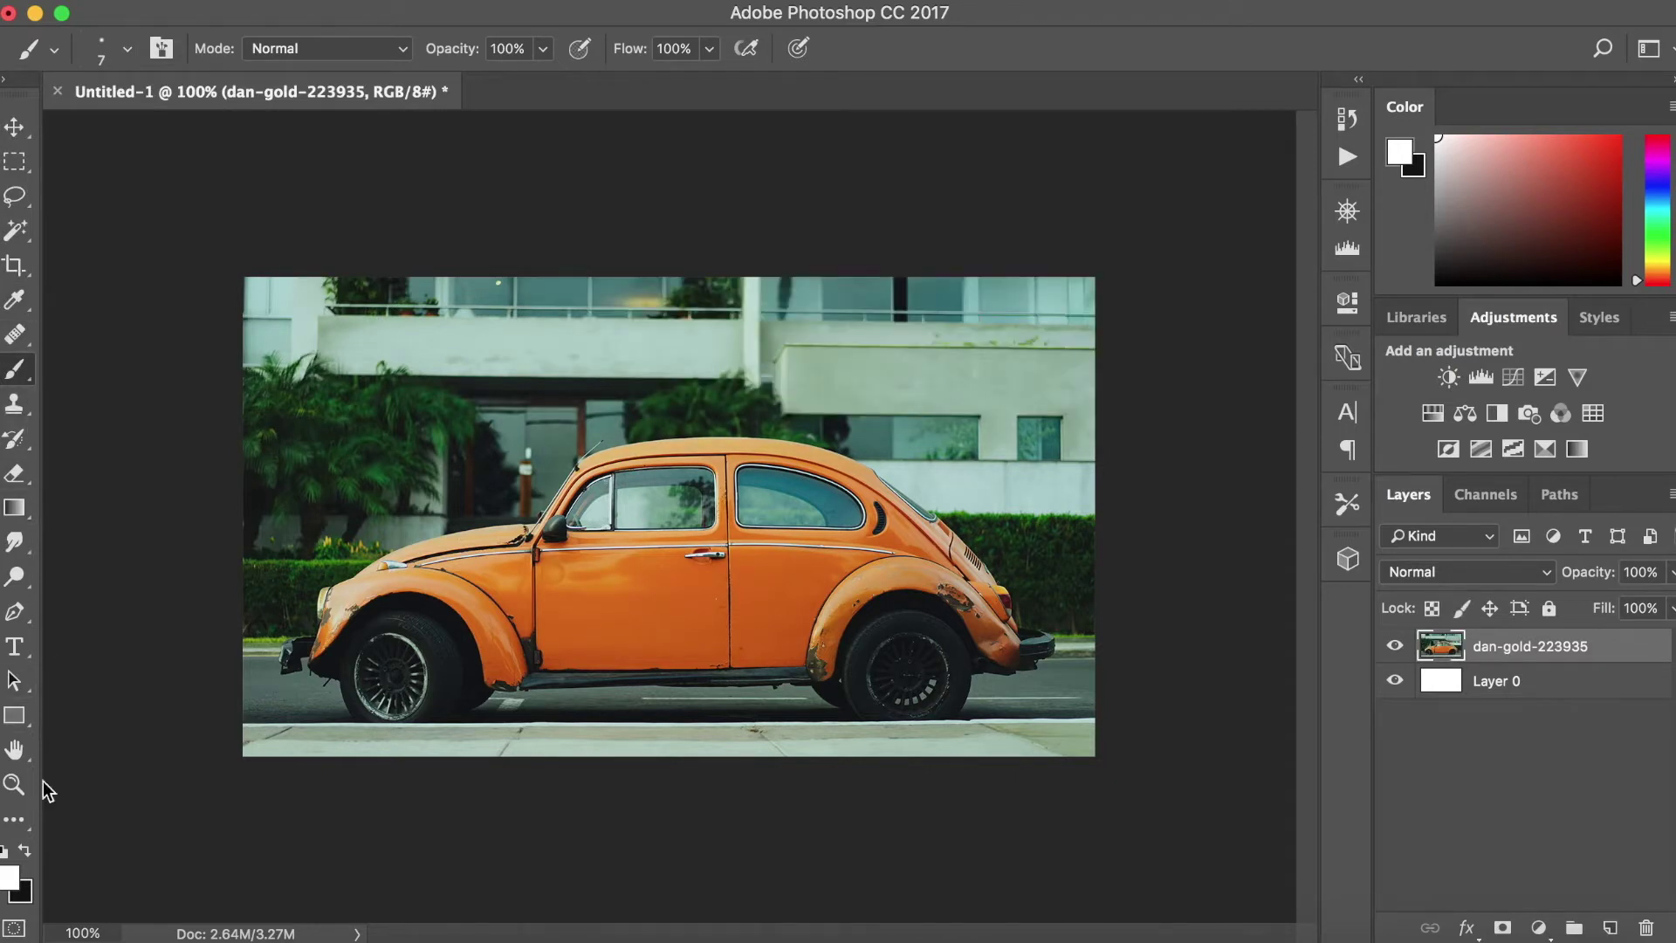
left_click(105, 39)
left_click_drag(147, 133, 153, 135)
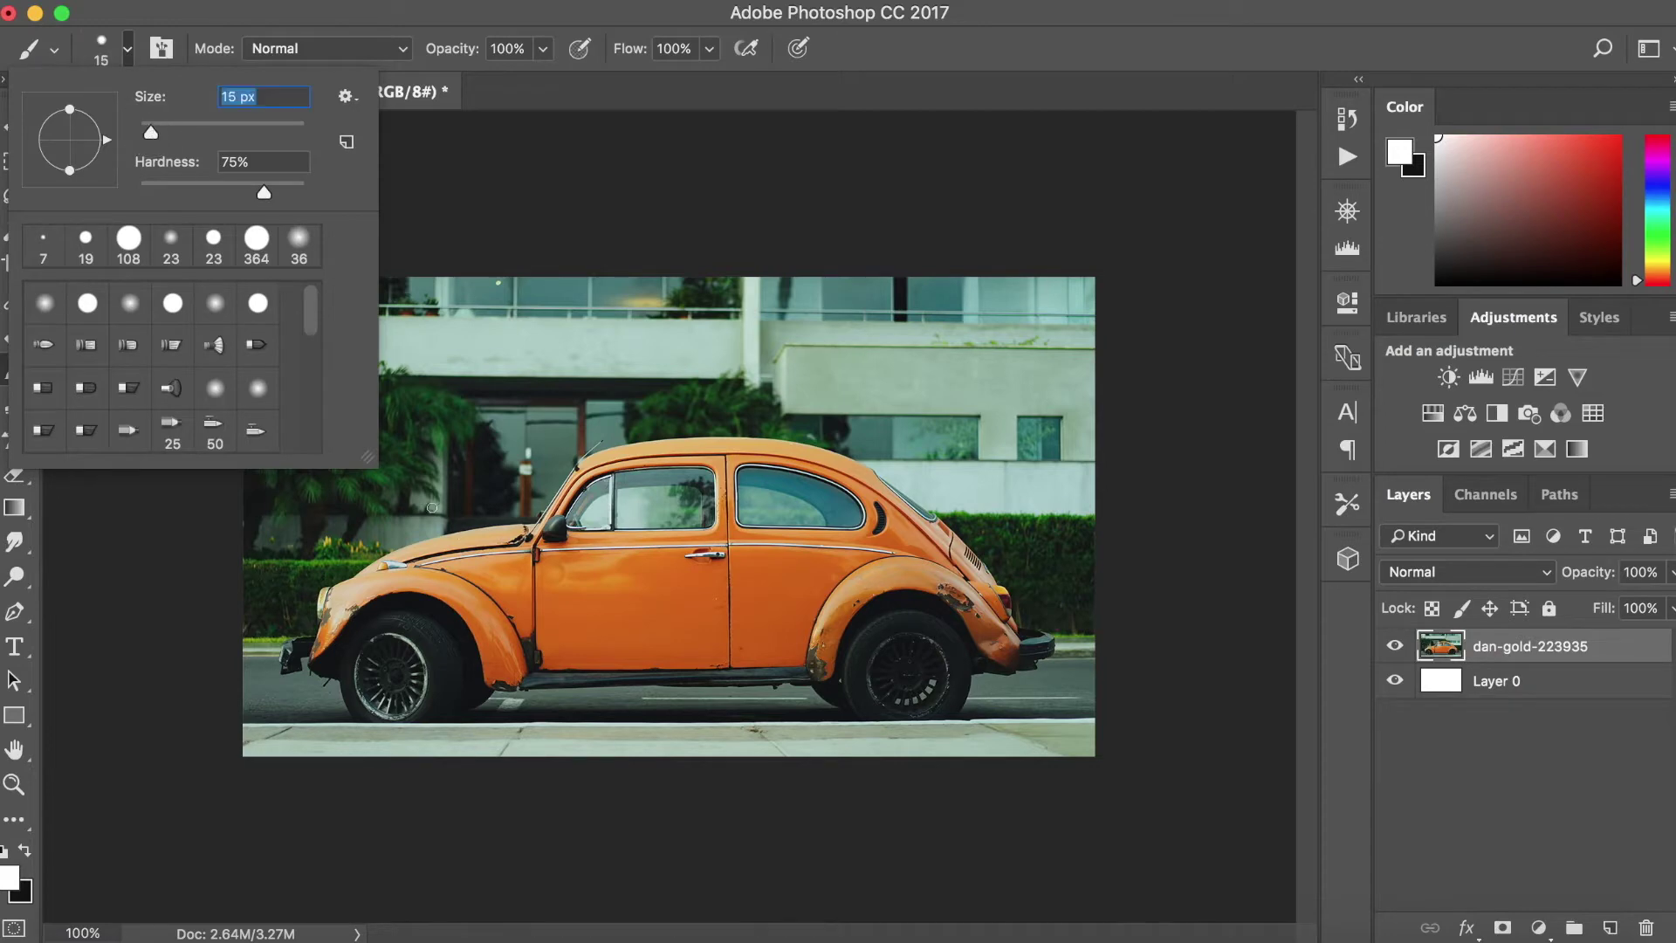
key("Return")
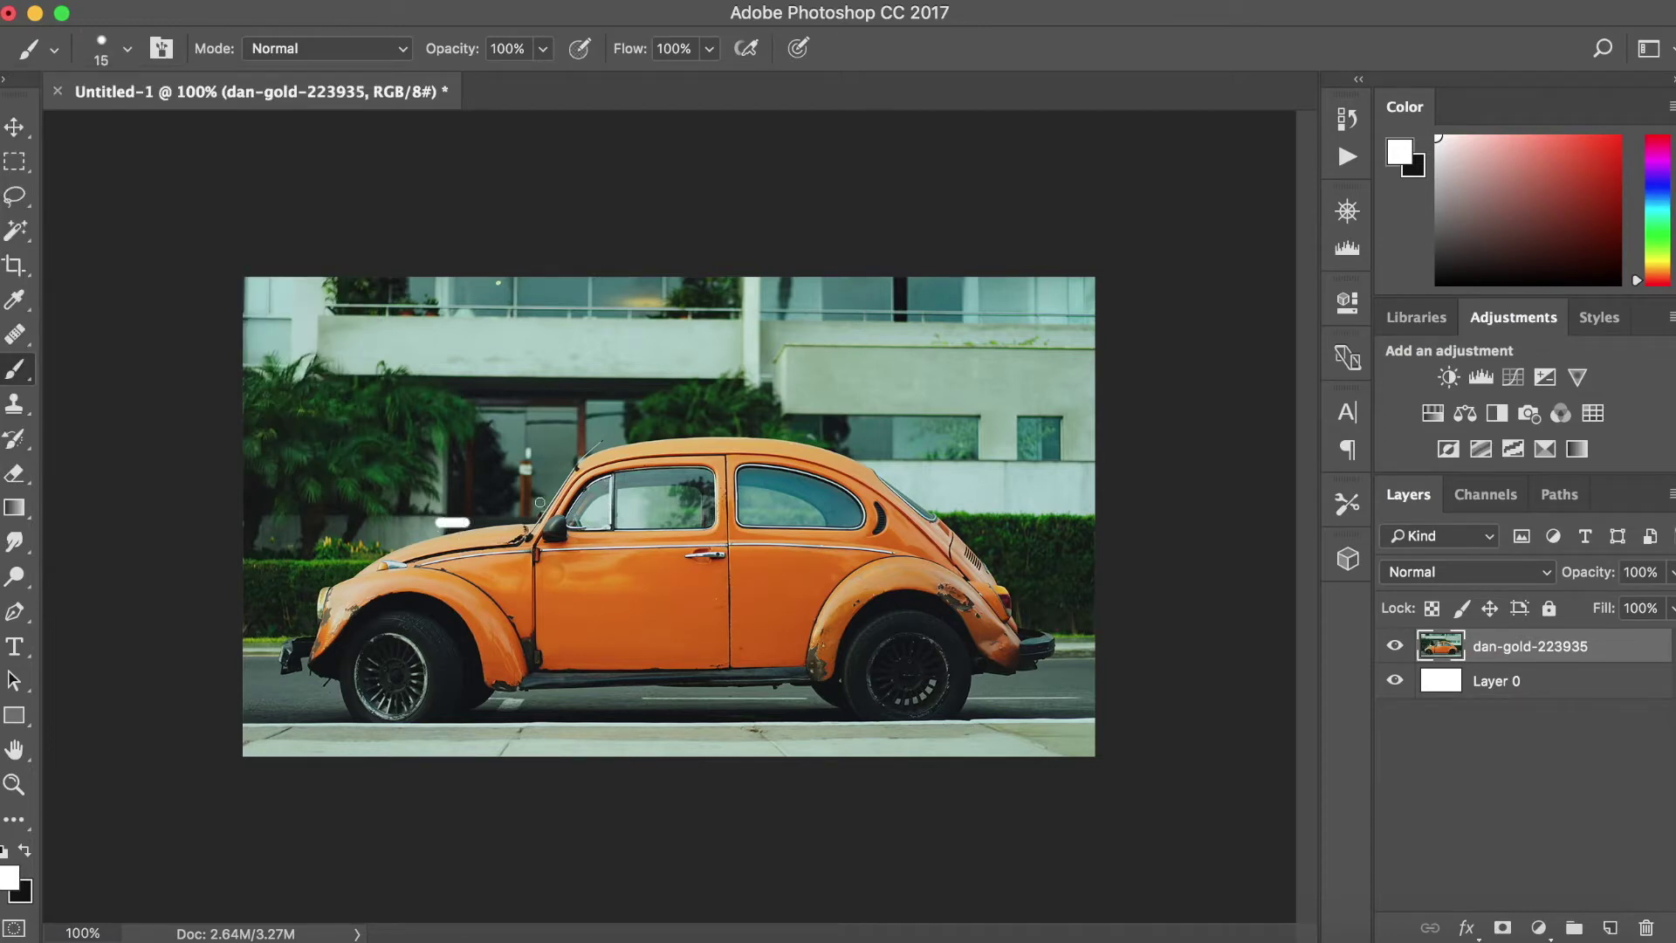
- Paint a thick white outline around the car's edges while zoomed in, then fit the image on screen
scroll(550, 515, "up", 6)
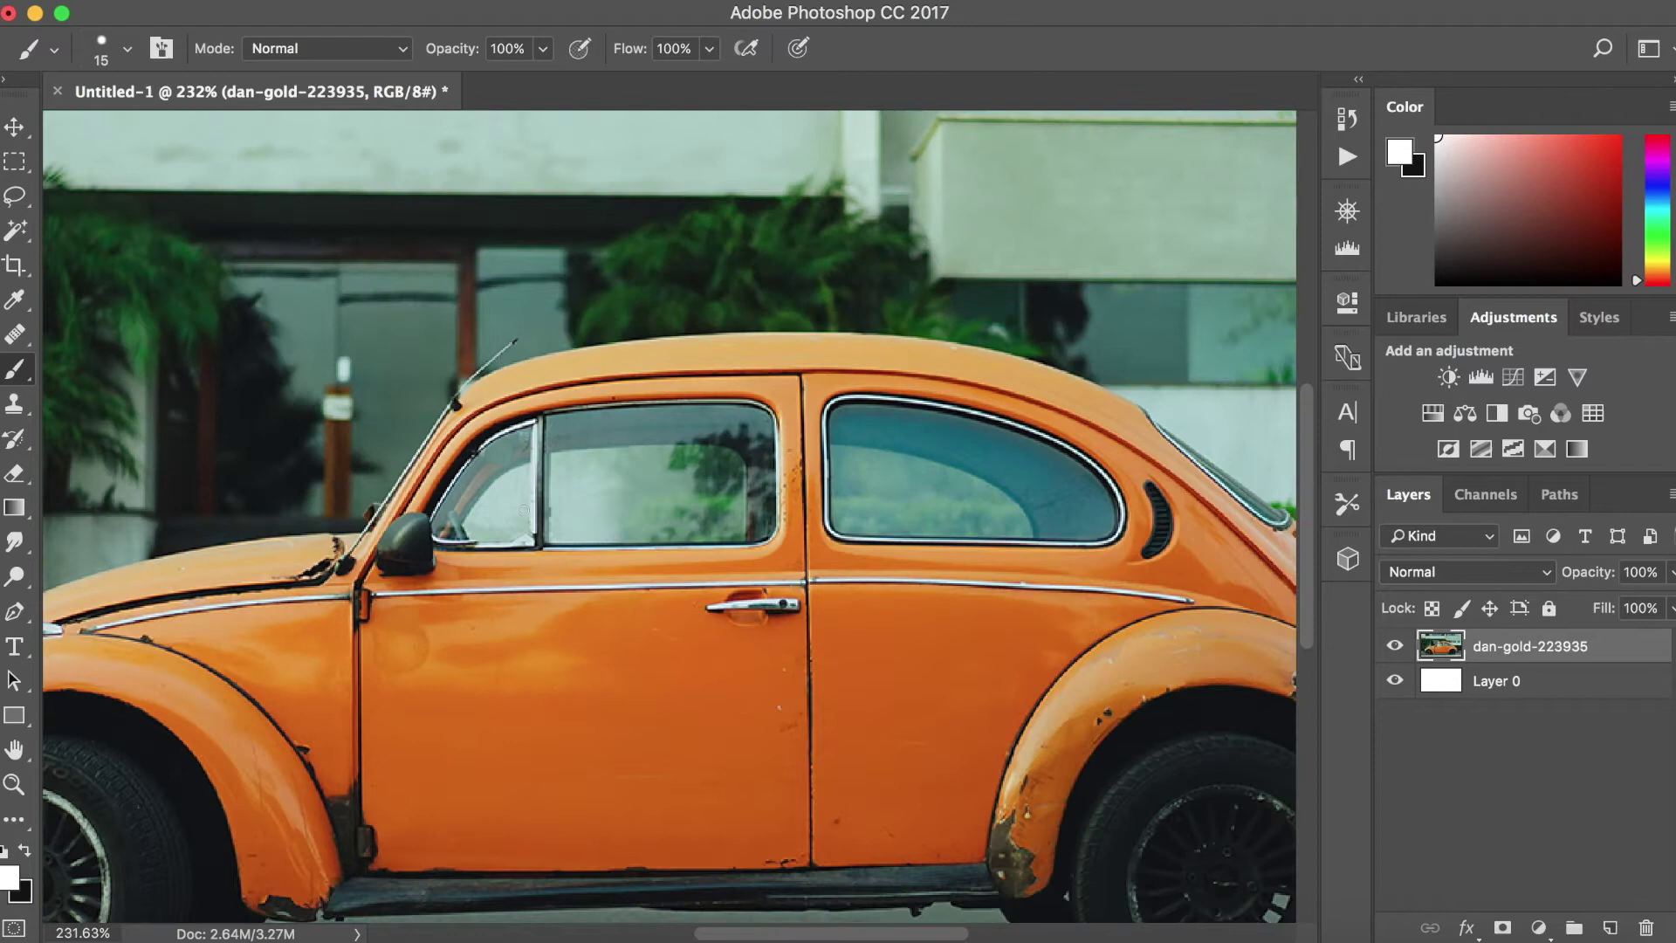
scroll(513, 490, "up", 4)
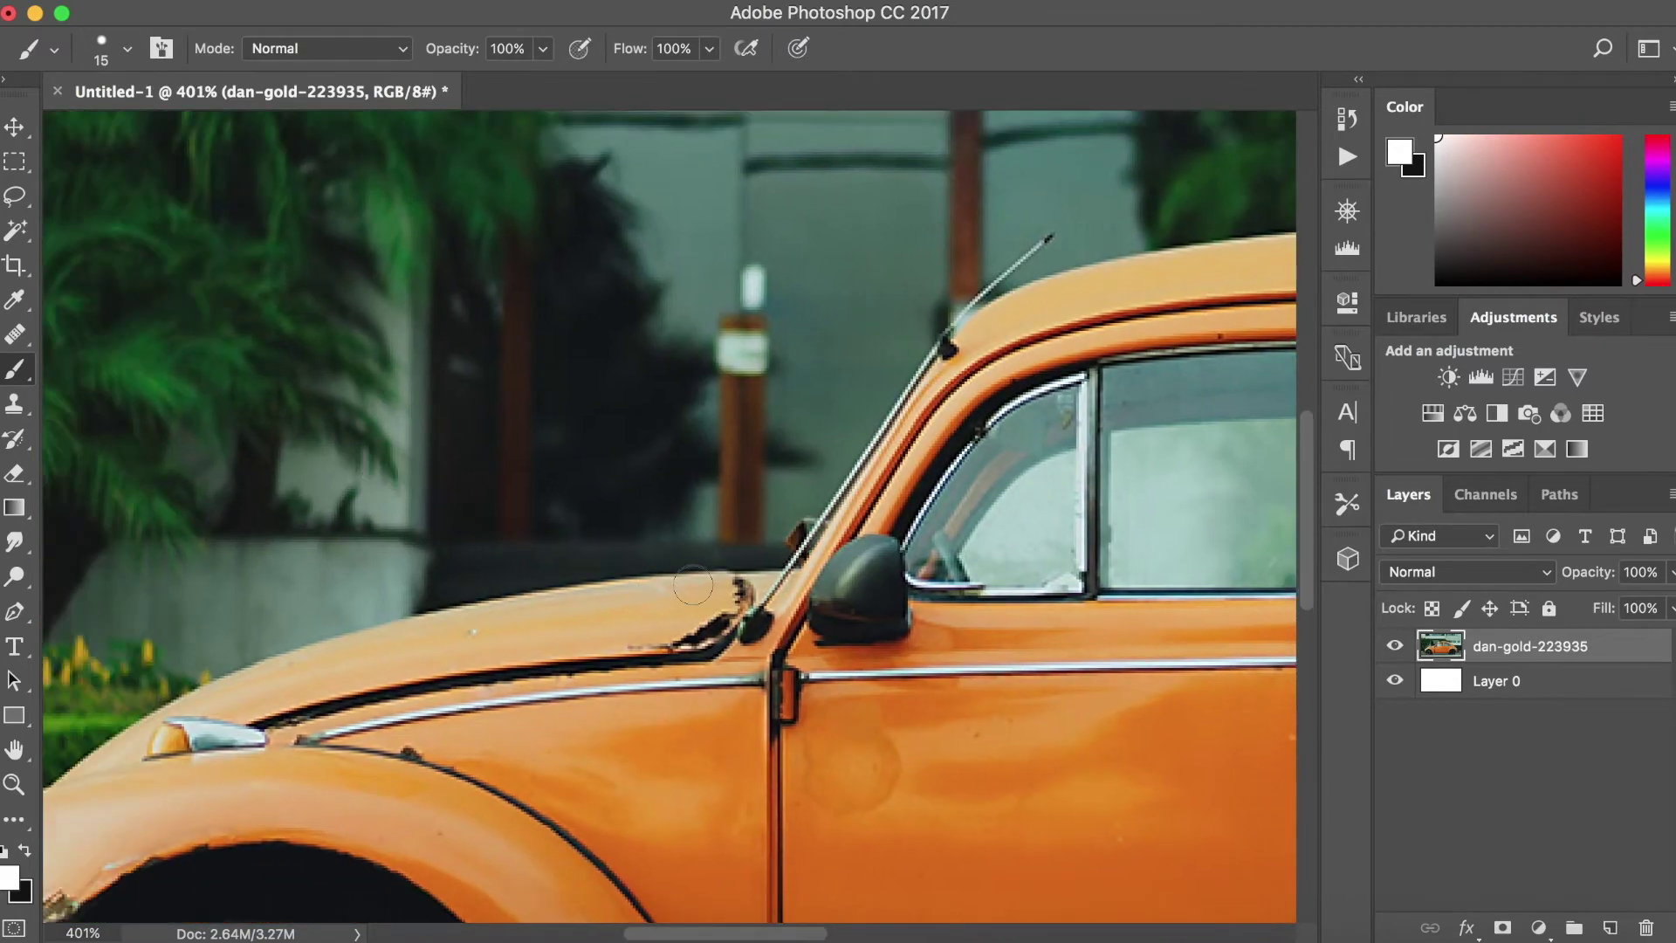
scroll(702, 590, "up", 2)
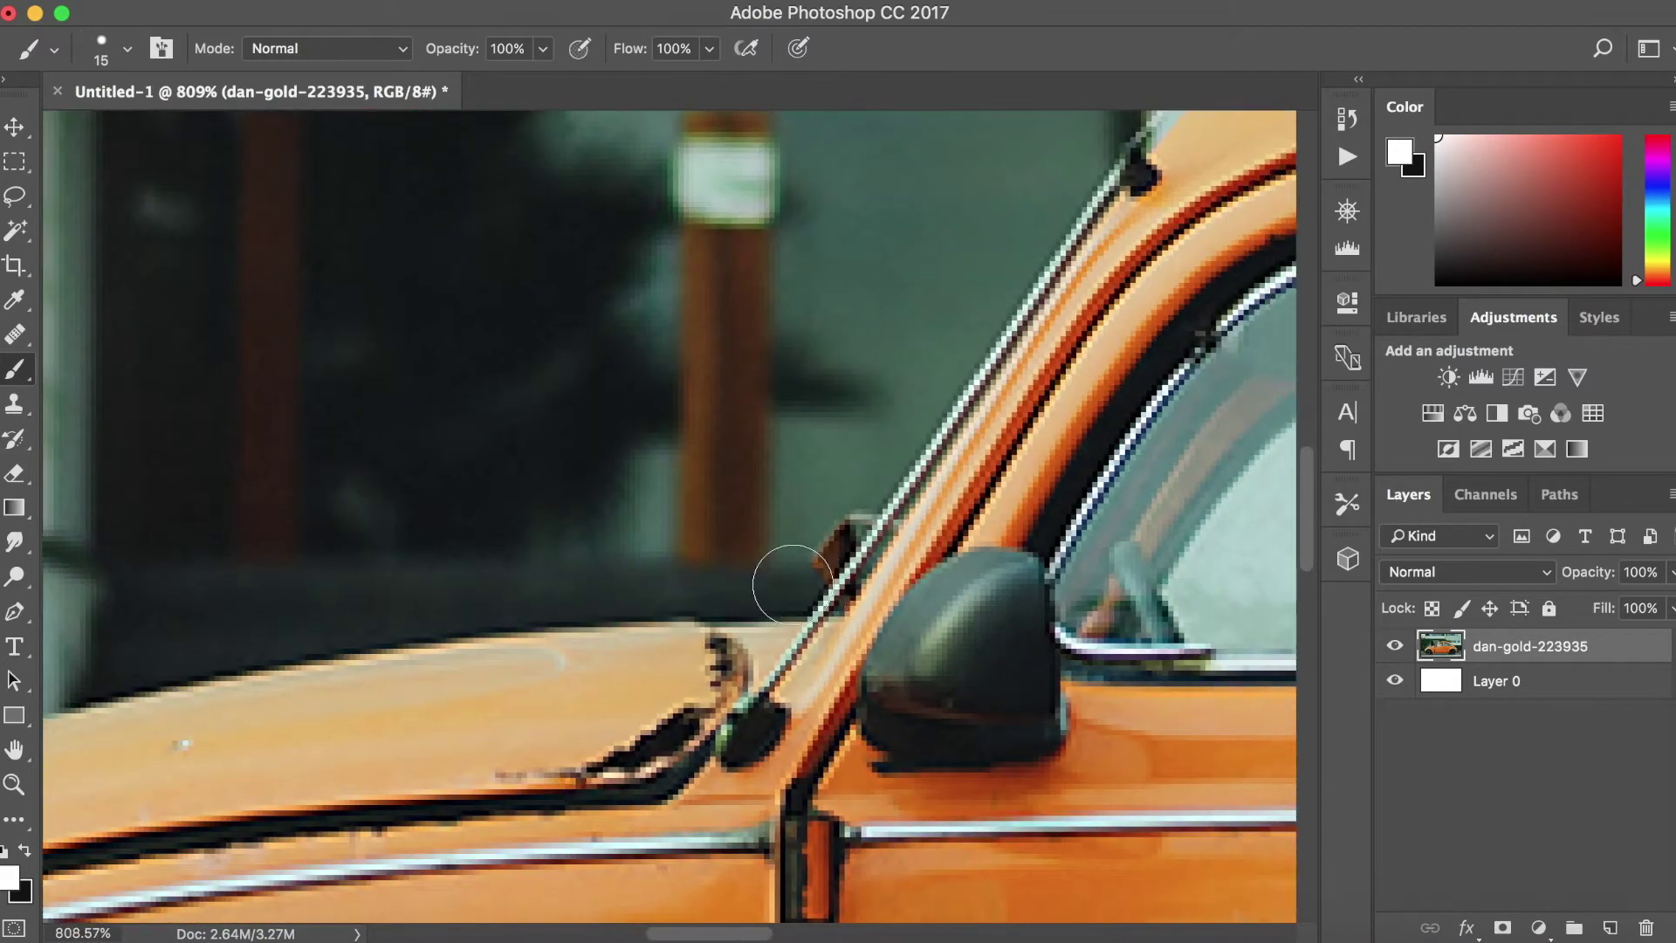
mouse_move(777, 583)
left_mouse_down()
mouse_move(797, 505)
mouse_move(895, 447)
mouse_move(1077, 157)
mouse_move(655, 318)
mouse_move(542, 431)
mouse_move(899, 657)
mouse_move(992, 778)
mouse_move(867, 692)
mouse_move(666, 794)
mouse_move(711, 597)
mouse_move(363, 516)
mouse_move(580, 553)
mouse_move(984, 554)
mouse_move(243, 784)
mouse_move(206, 405)
mouse_move(307, 344)
mouse_move(568, 591)
mouse_move(1185, 469)
left_mouse_up()
key("super+0")
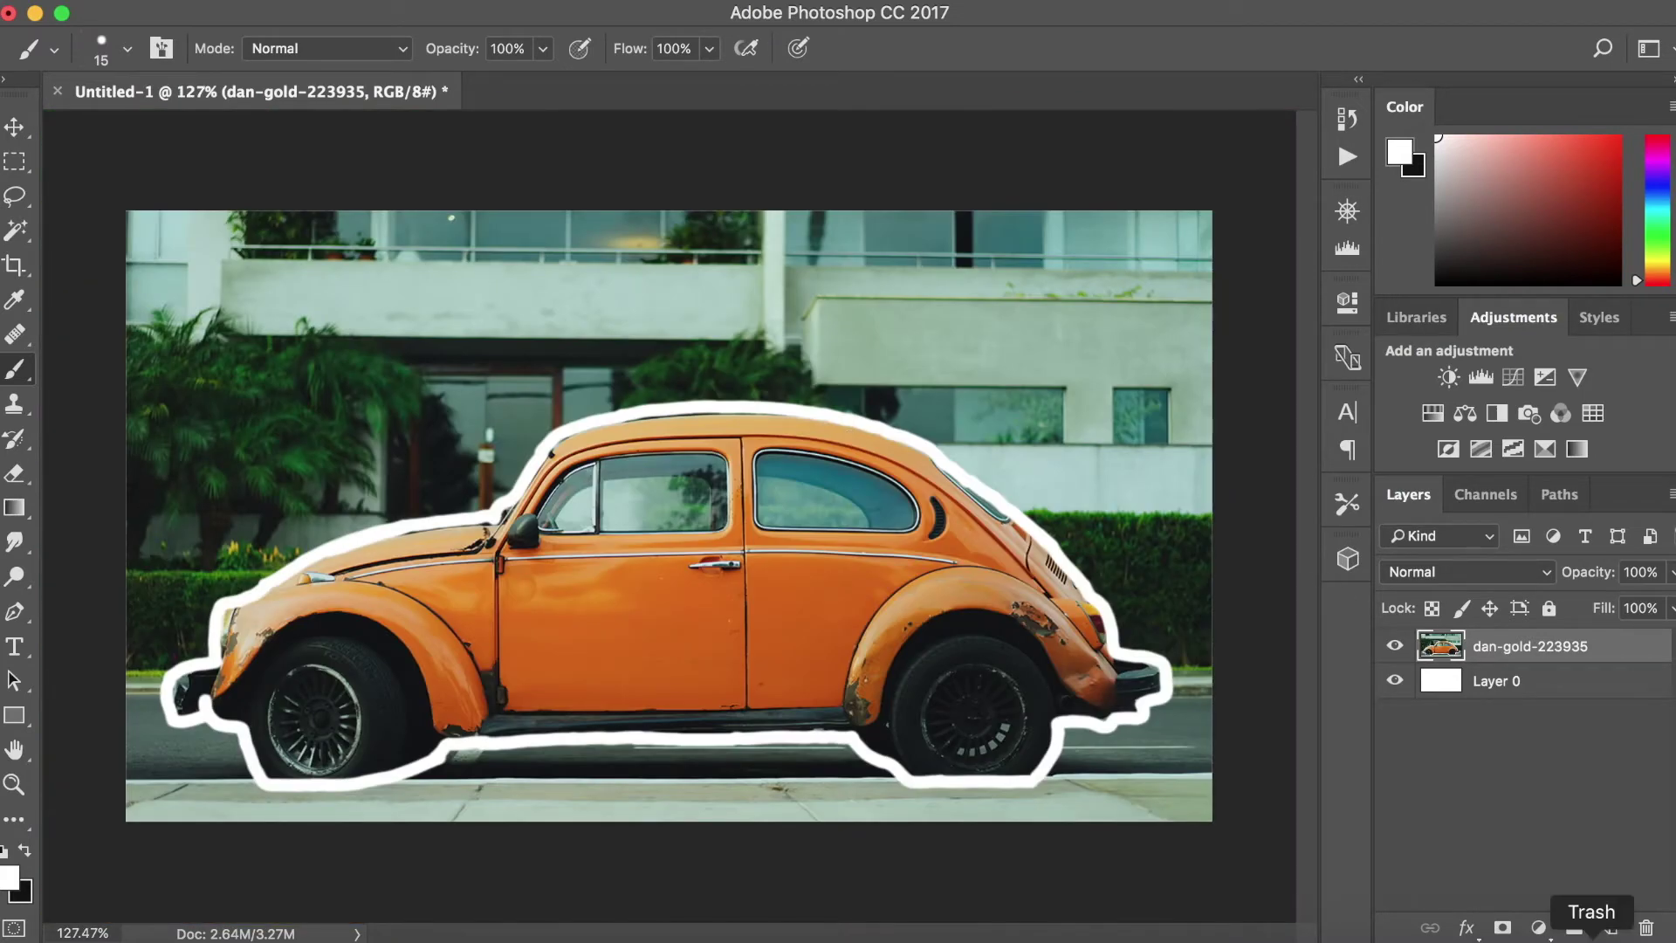
- Set the brush to 188 px at 100% hardness
left_click(128, 49)
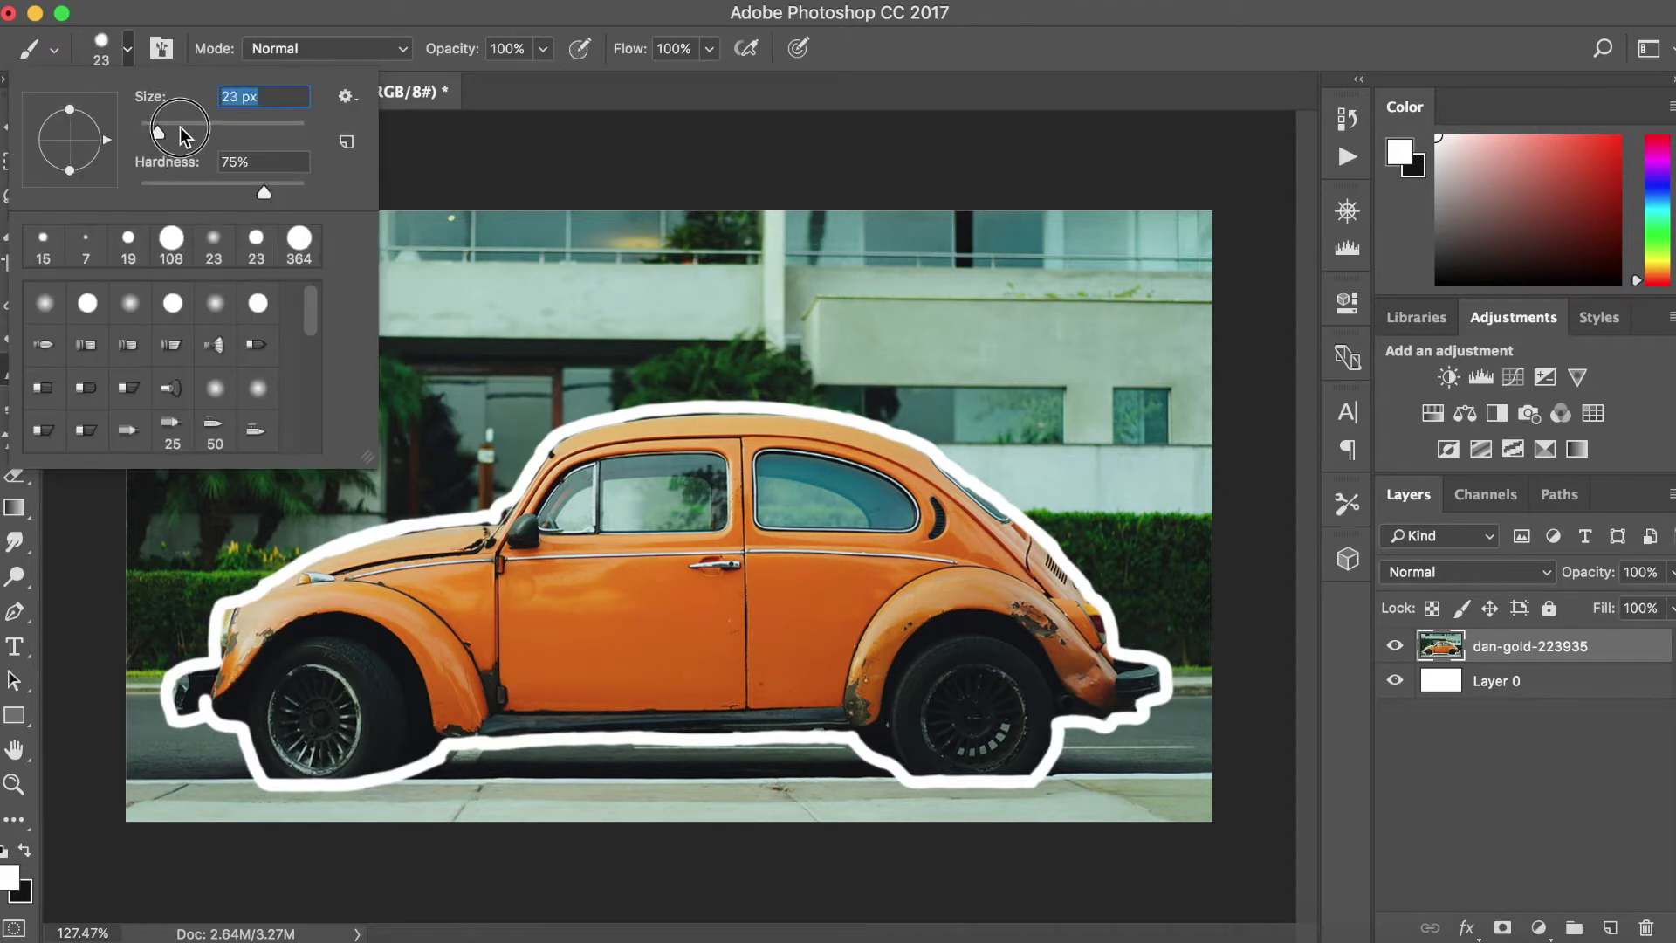
mouse_move(263, 121)
left_mouse_down()
mouse_move(217, 127)
mouse_move(261, 126)
left_mouse_up()
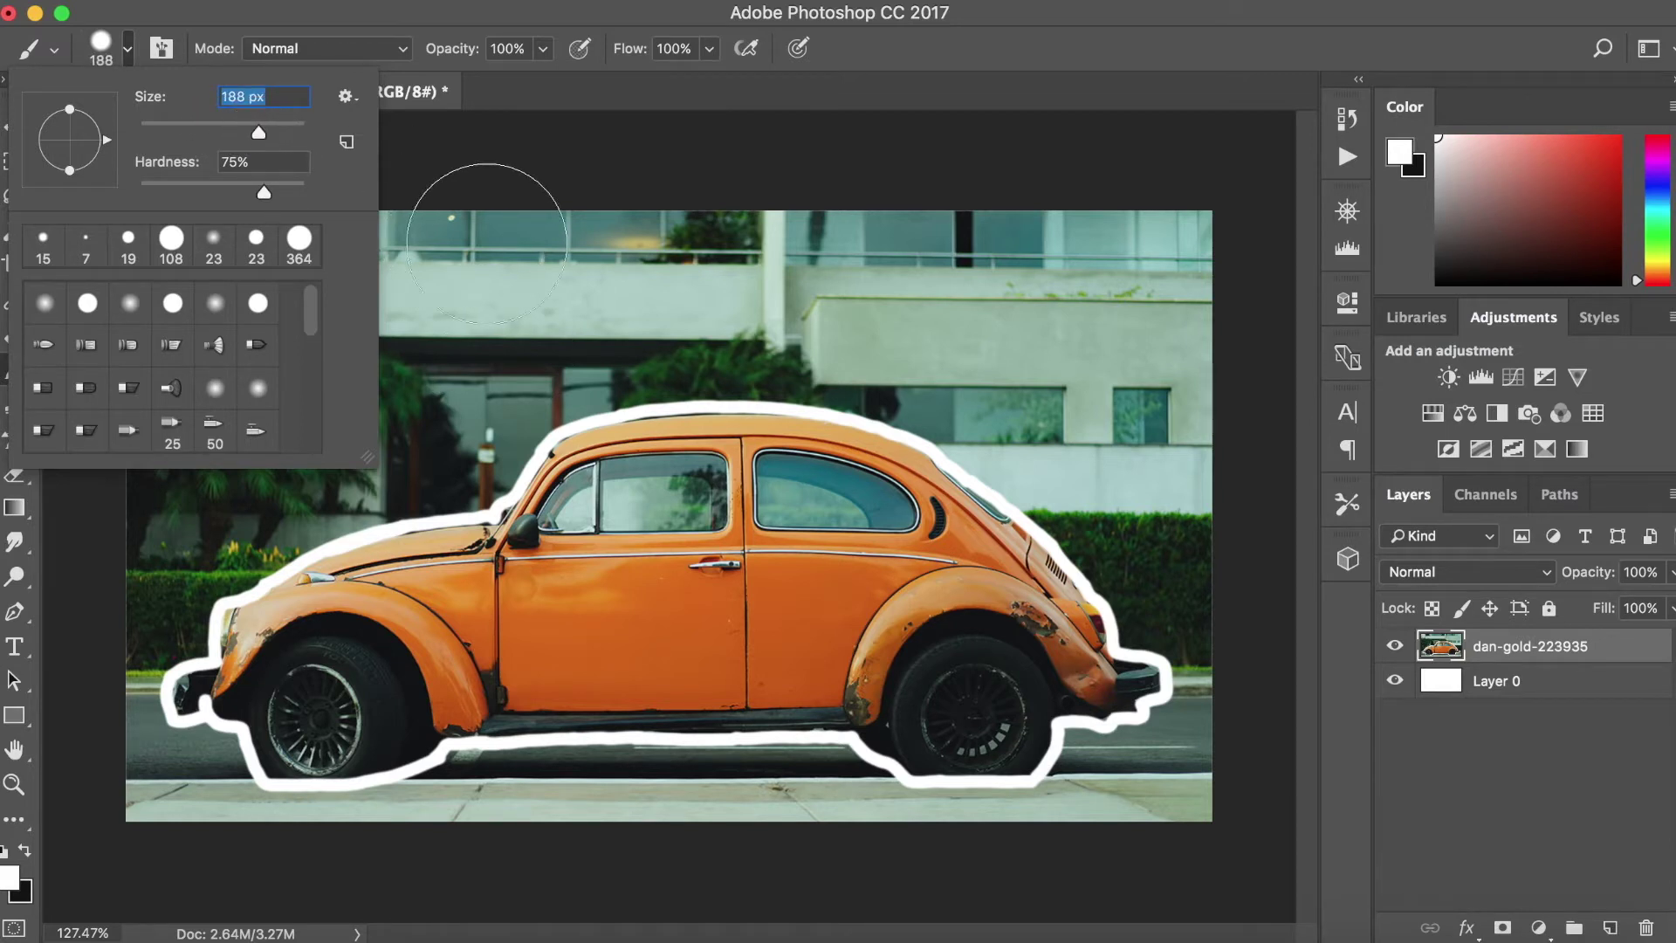
left_click_drag(269, 192, 35, 187)
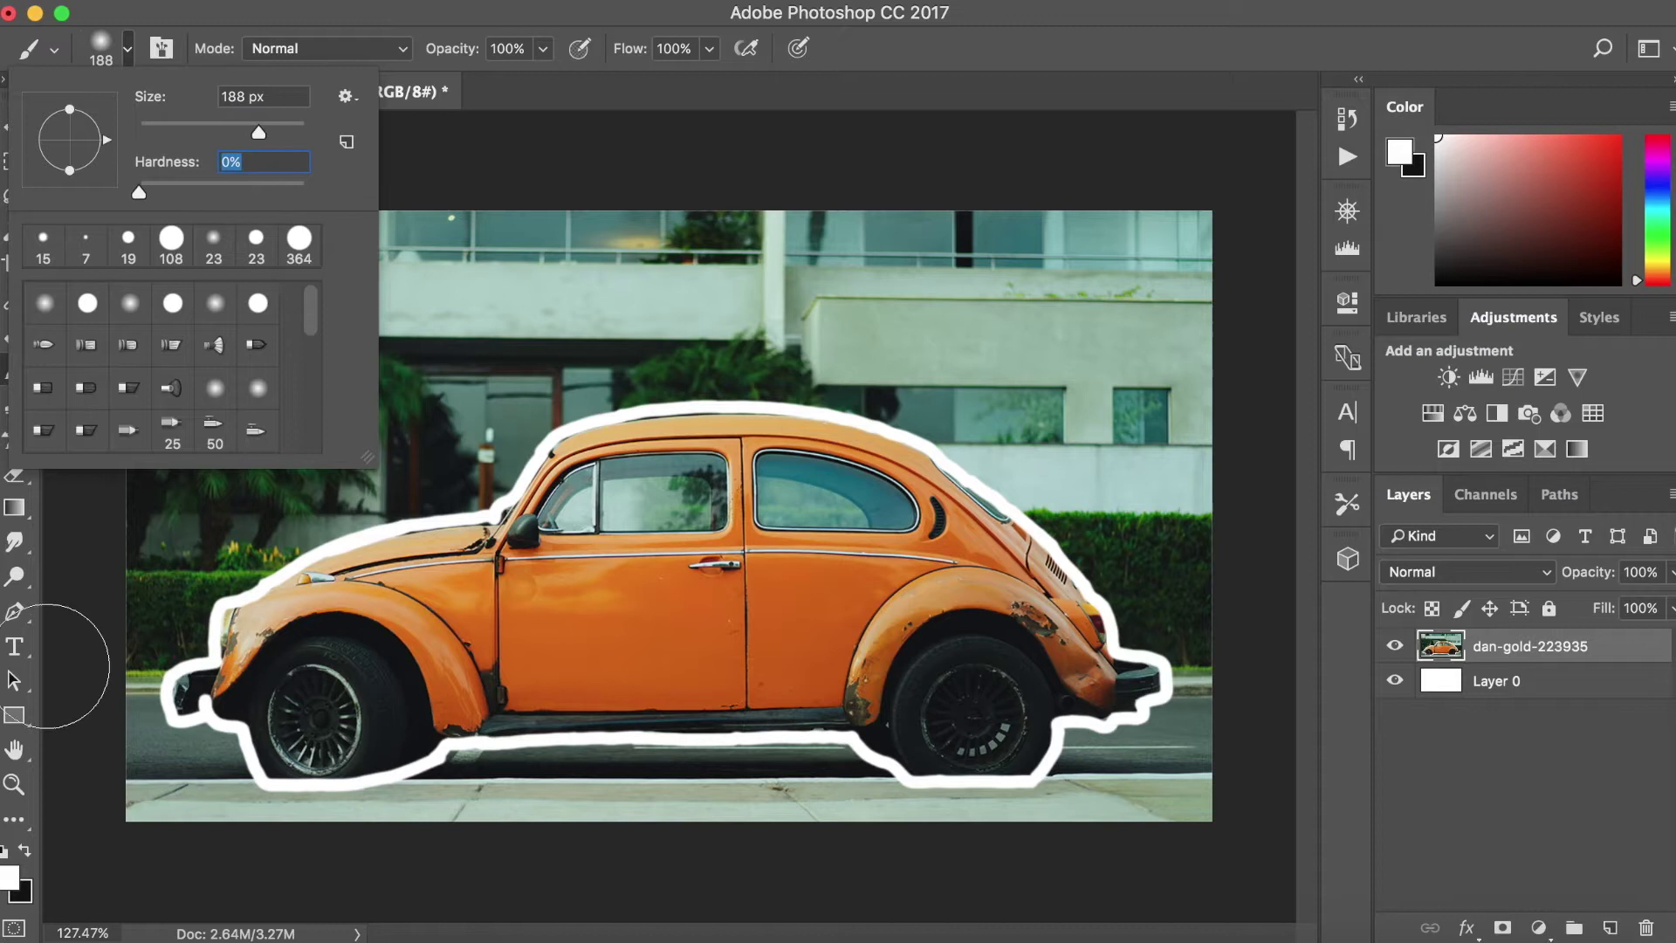
left_click_drag(144, 192, 314, 192)
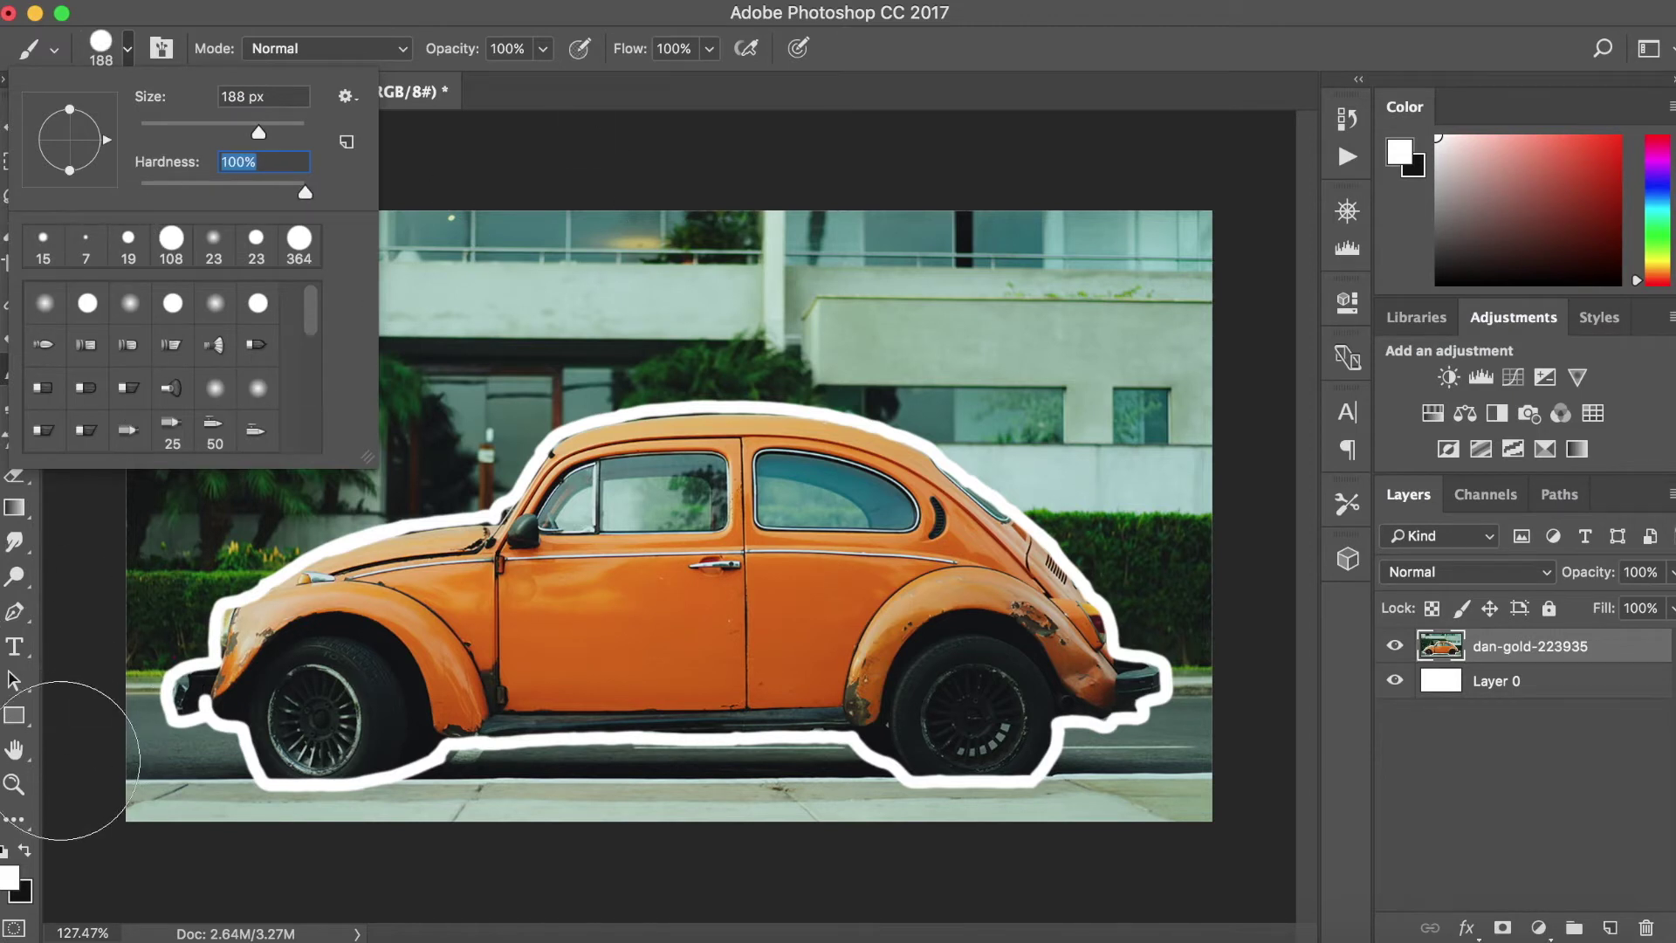
- Set the foreground colour to hot pink #ff0066
left_click(12, 878)
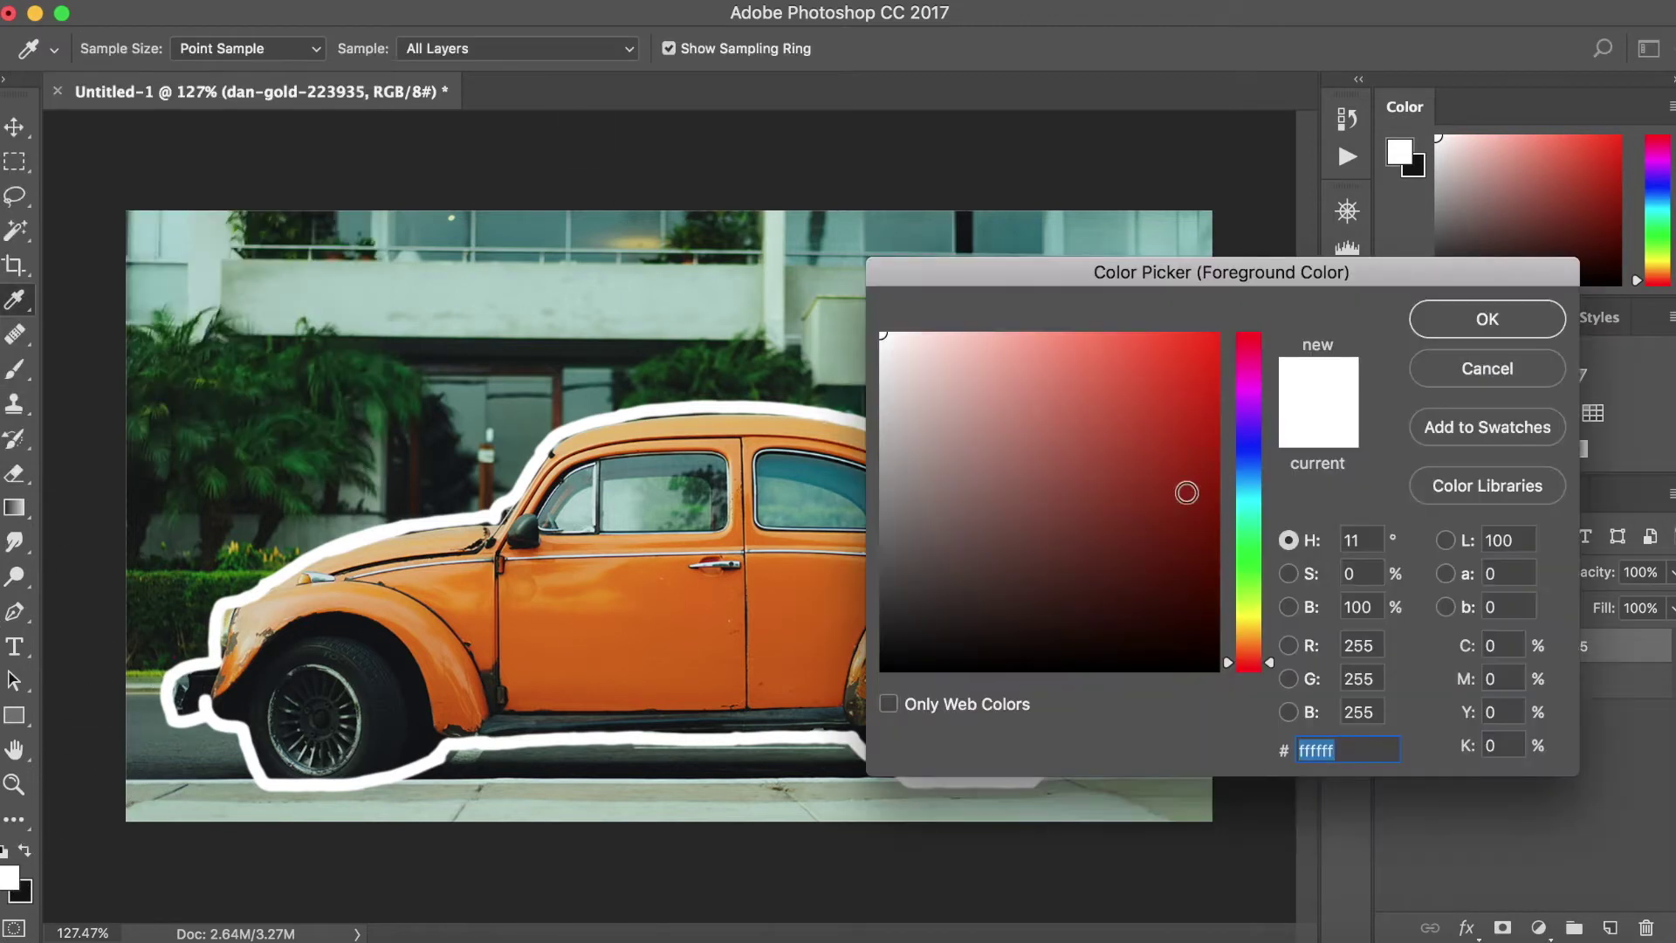
mouse_move(1263, 663)
left_mouse_down()
mouse_move(1246, 599)
mouse_move(1276, 356)
left_mouse_up()
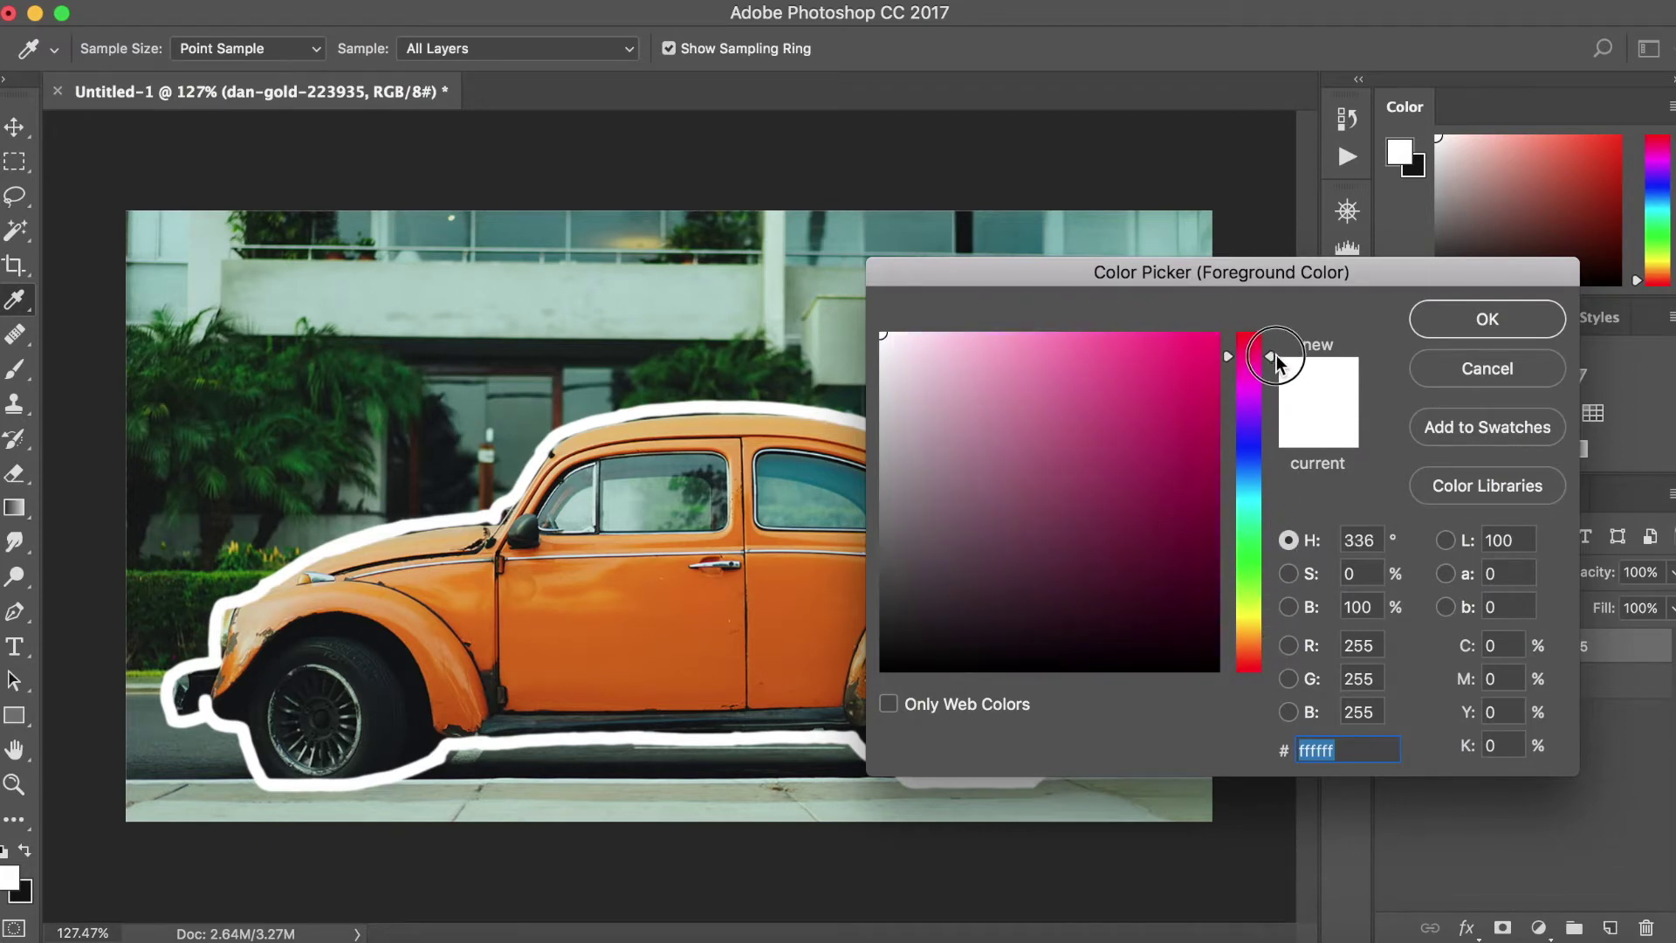
left_click_drag(1111, 385, 1460, 97)
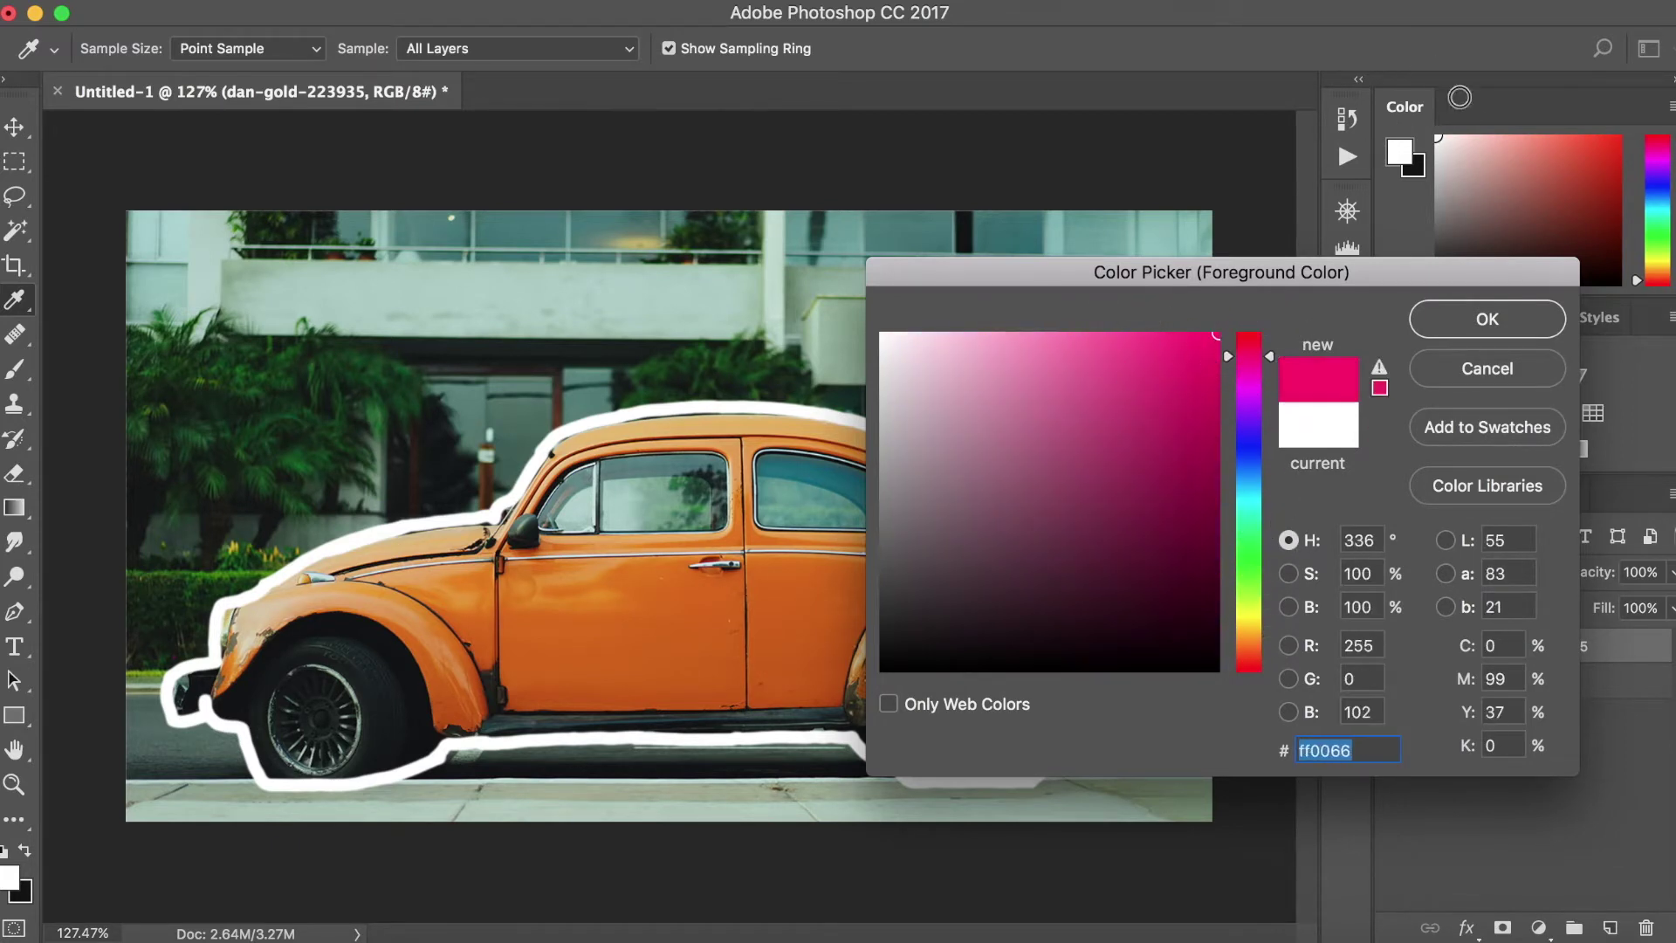
left_click(1508, 306)
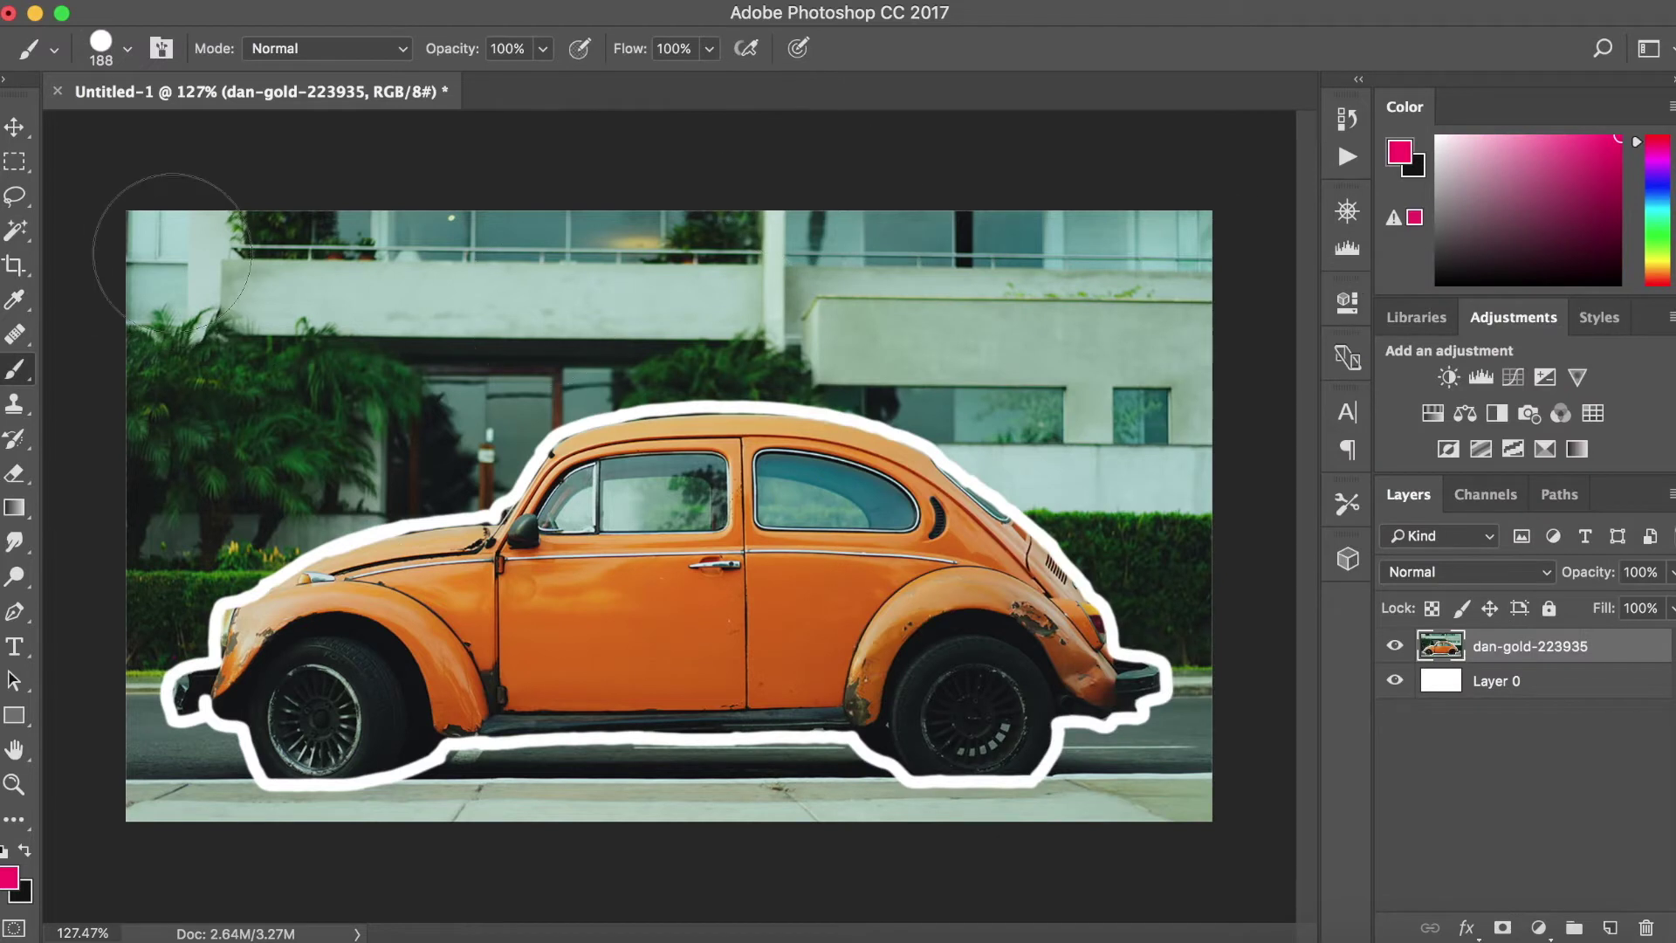
- Add a new layer and paint broad pink strokes over the photo's background
left_click(1611, 928)
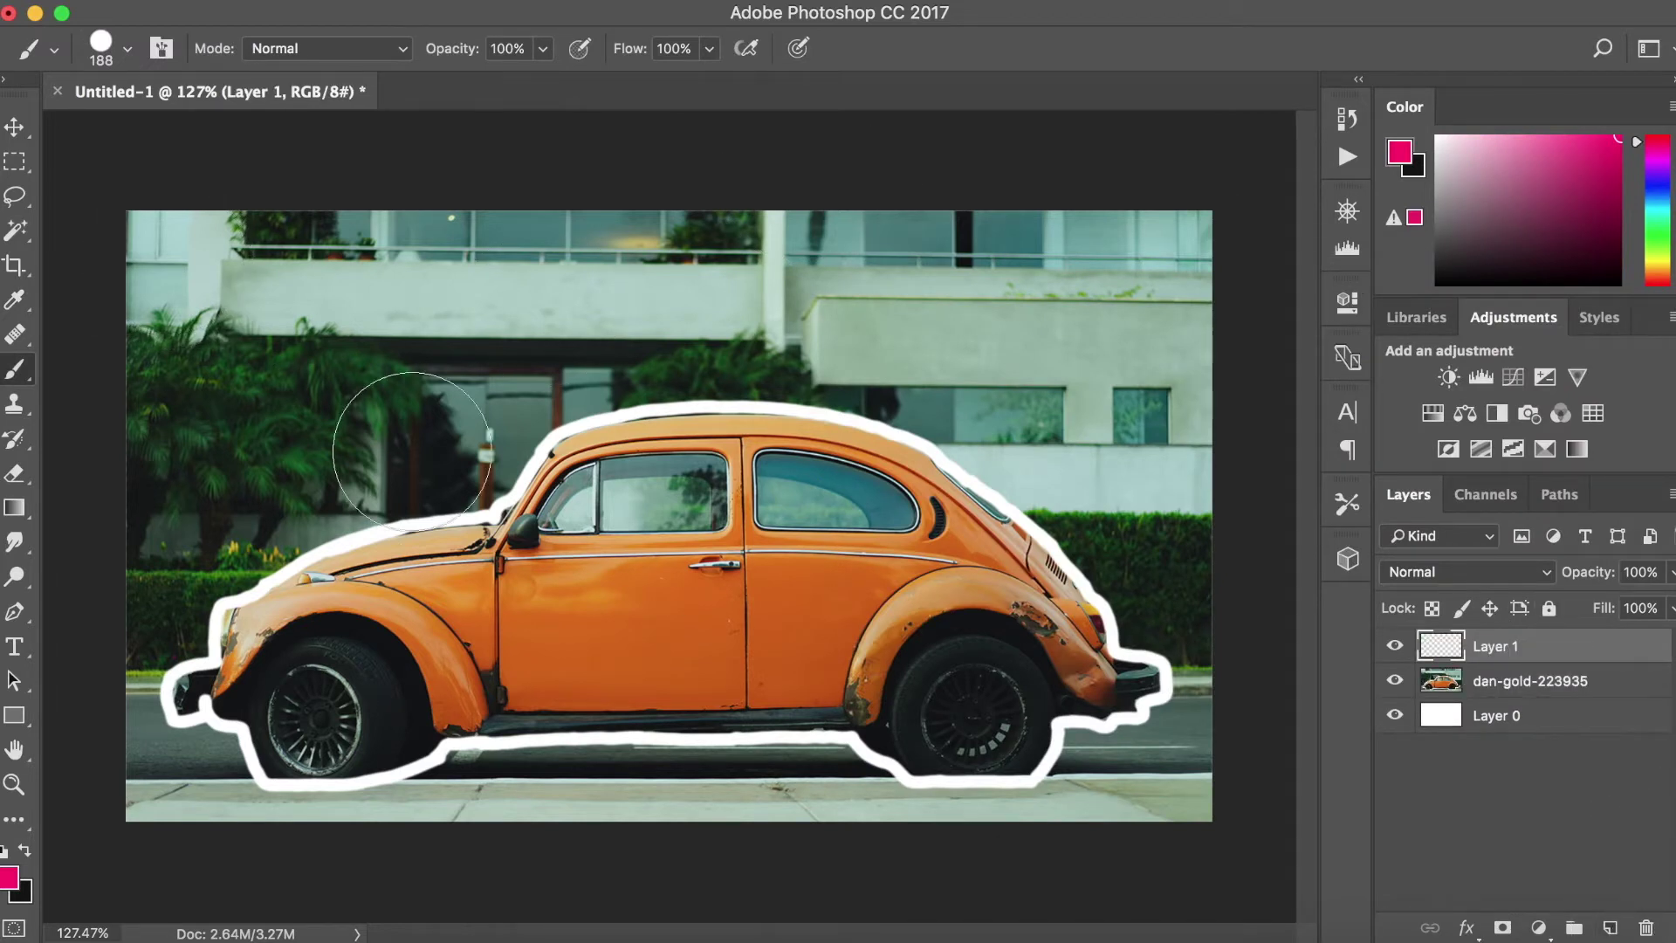
mouse_move(125, 270)
left_mouse_down()
mouse_move(1208, 269)
mouse_move(1209, 463)
mouse_move(1236, 565)
mouse_move(1071, 329)
mouse_move(622, 289)
mouse_move(368, 338)
mouse_move(195, 443)
mouse_move(368, 428)
mouse_move(434, 392)
mouse_move(335, 338)
mouse_move(145, 753)
mouse_move(501, 847)
mouse_move(1123, 853)
left_mouse_up()
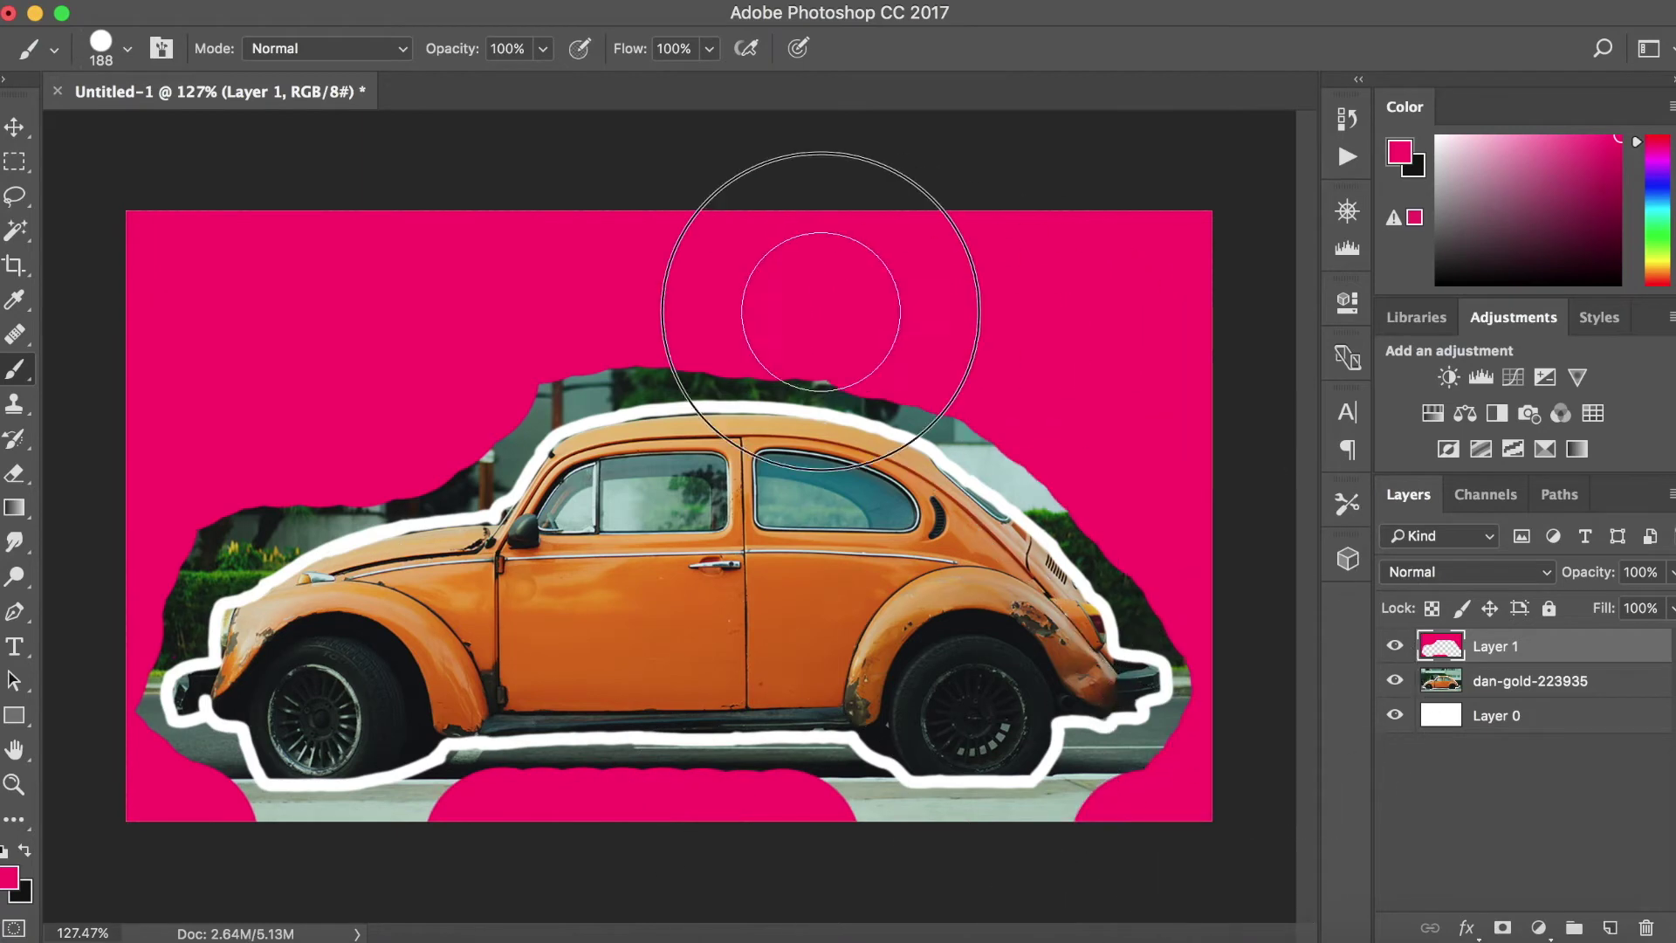
mouse_move(698, 332)
left_mouse_down()
mouse_move(411, 471)
mouse_move(926, 707)
mouse_move(1235, 486)
mouse_move(864, 288)
left_mouse_up()
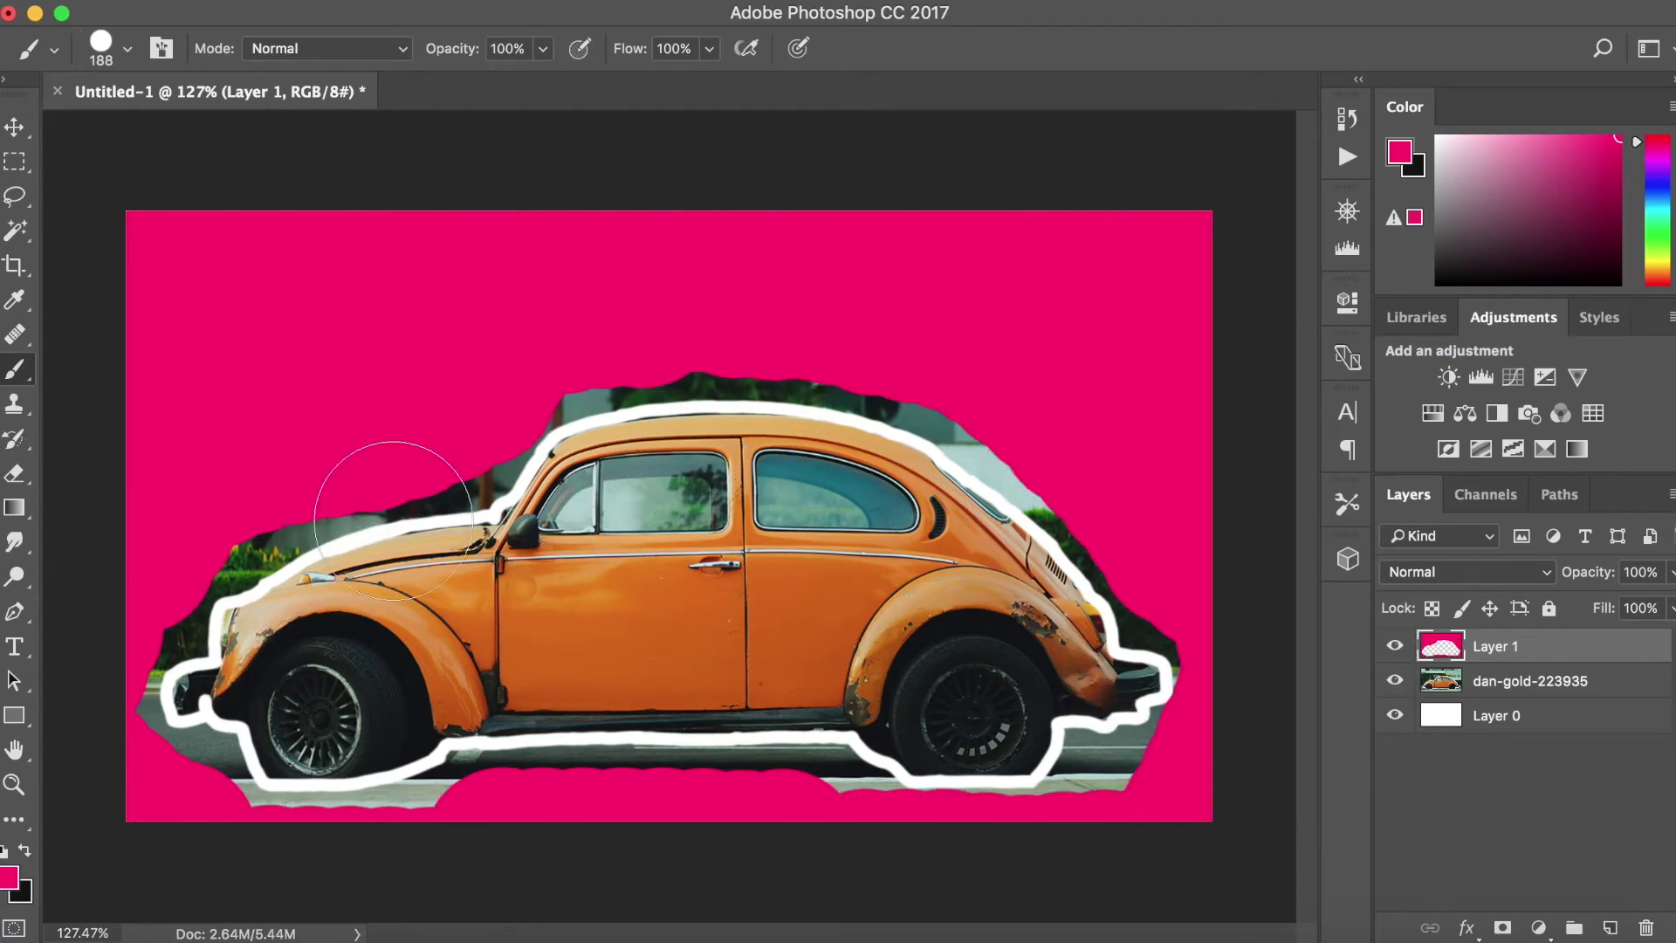
scroll(430, 486, "up", 3)
scroll(490, 486, "up", 3)
scroll(487, 468, "left", 10)
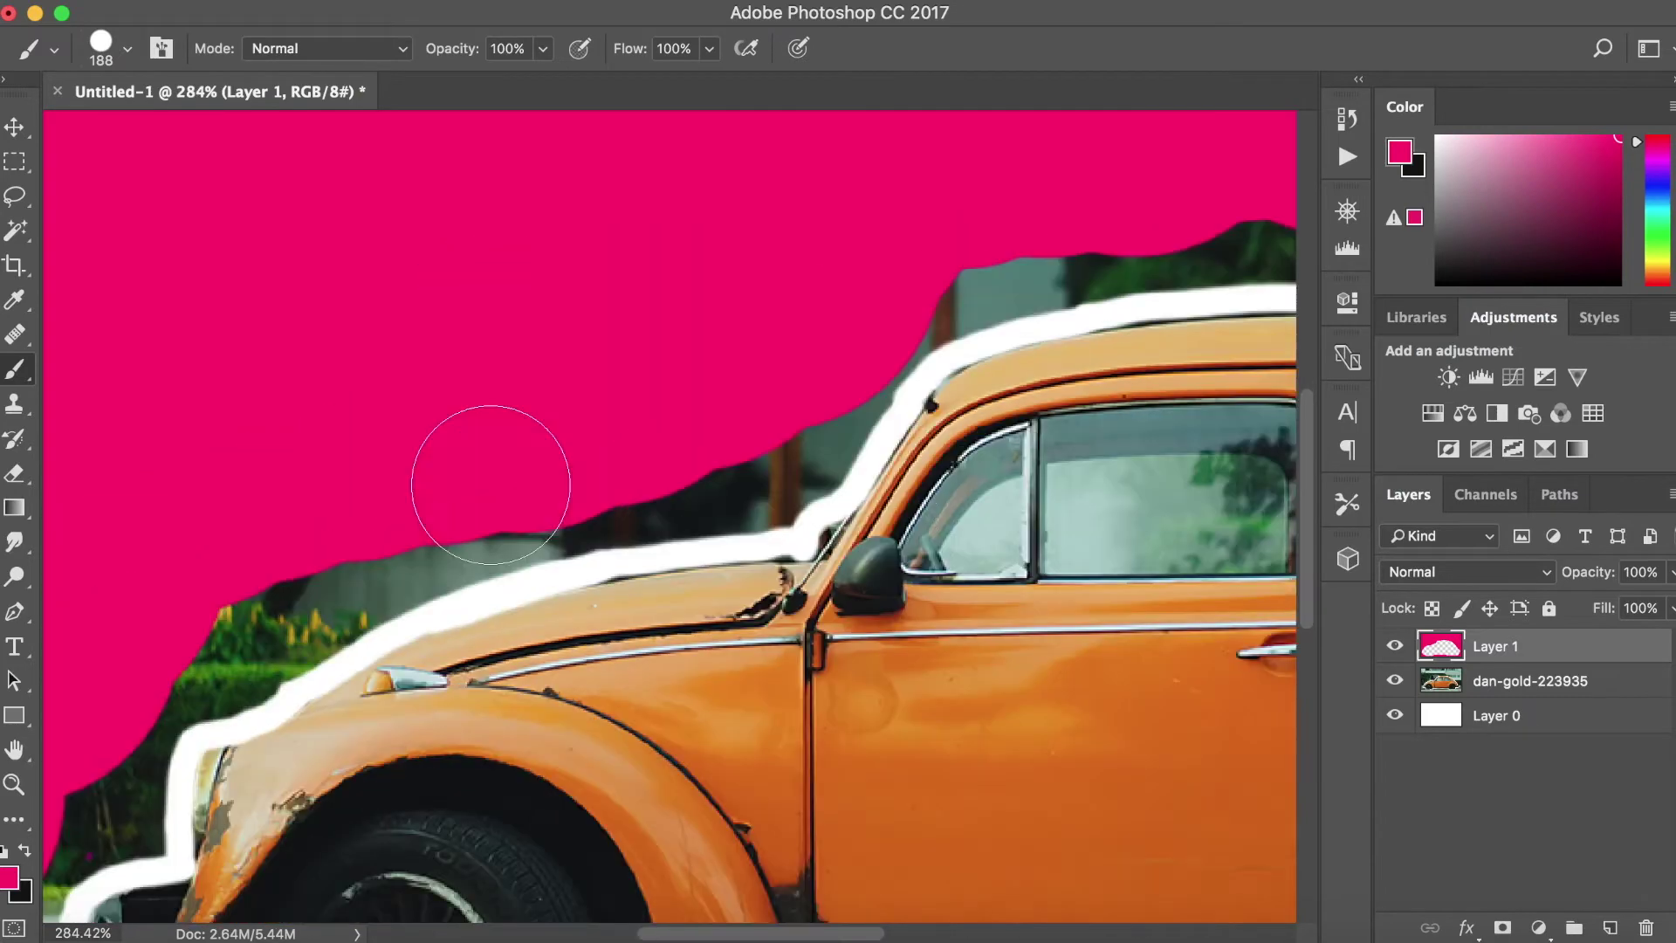
- Switch to a 36 px, about 50% hardness brush and paint pink up to the outline above the roof and rear
left_click(128, 50)
left_click_drag(289, 191, 220, 195)
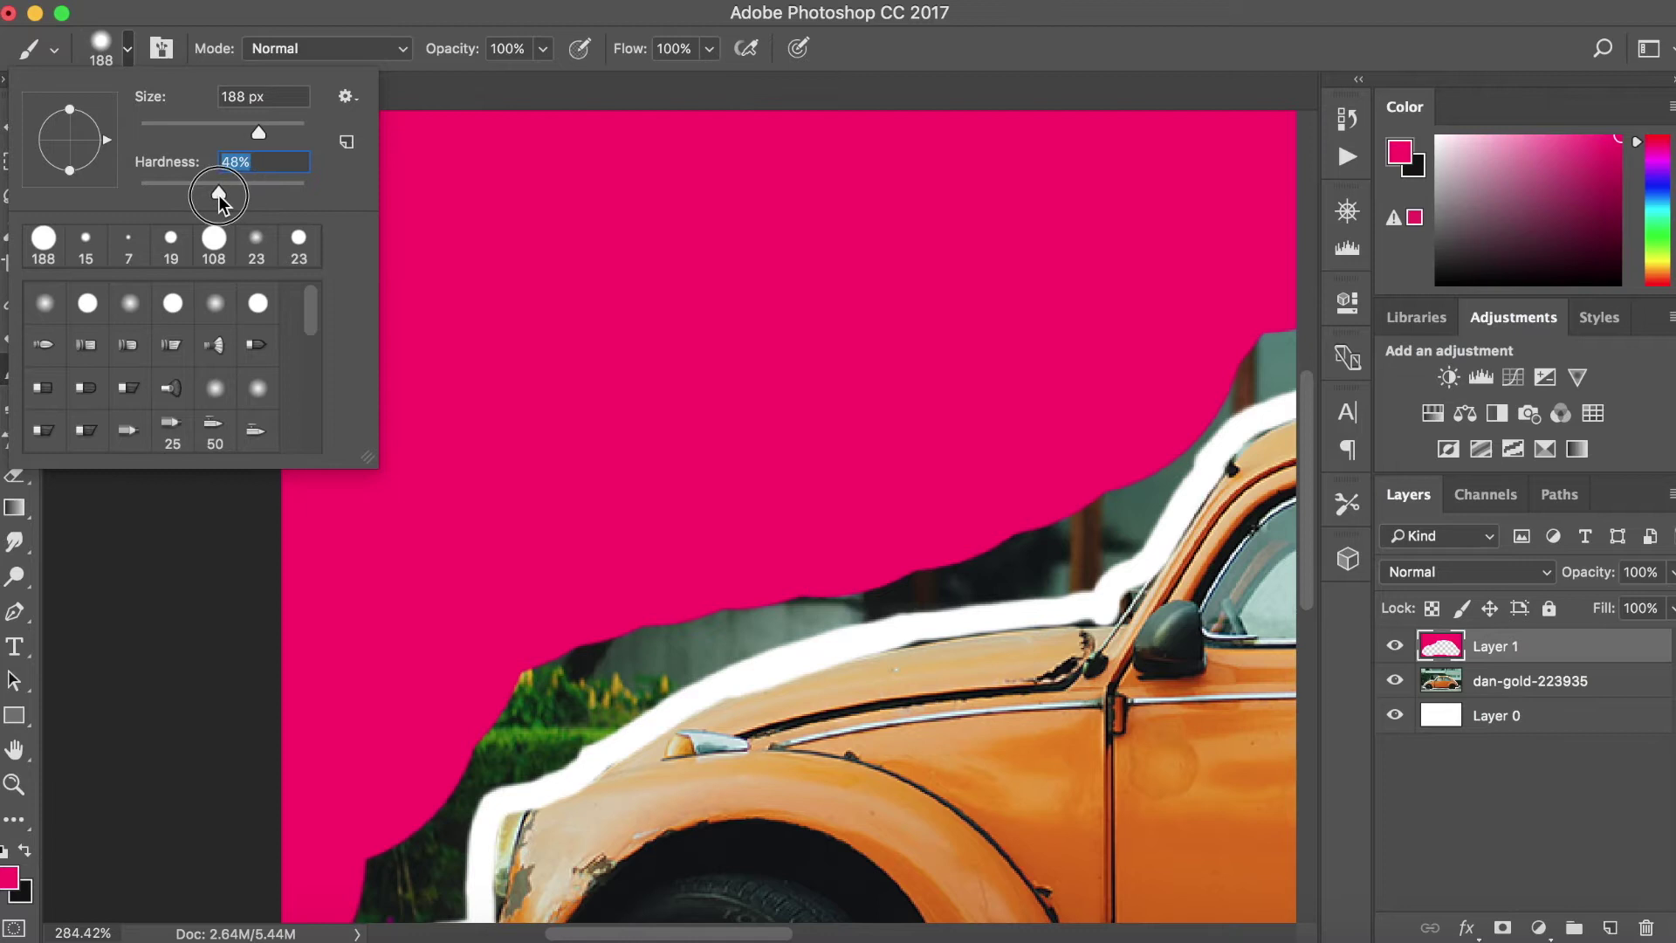
left_click_drag(253, 125, 175, 129)
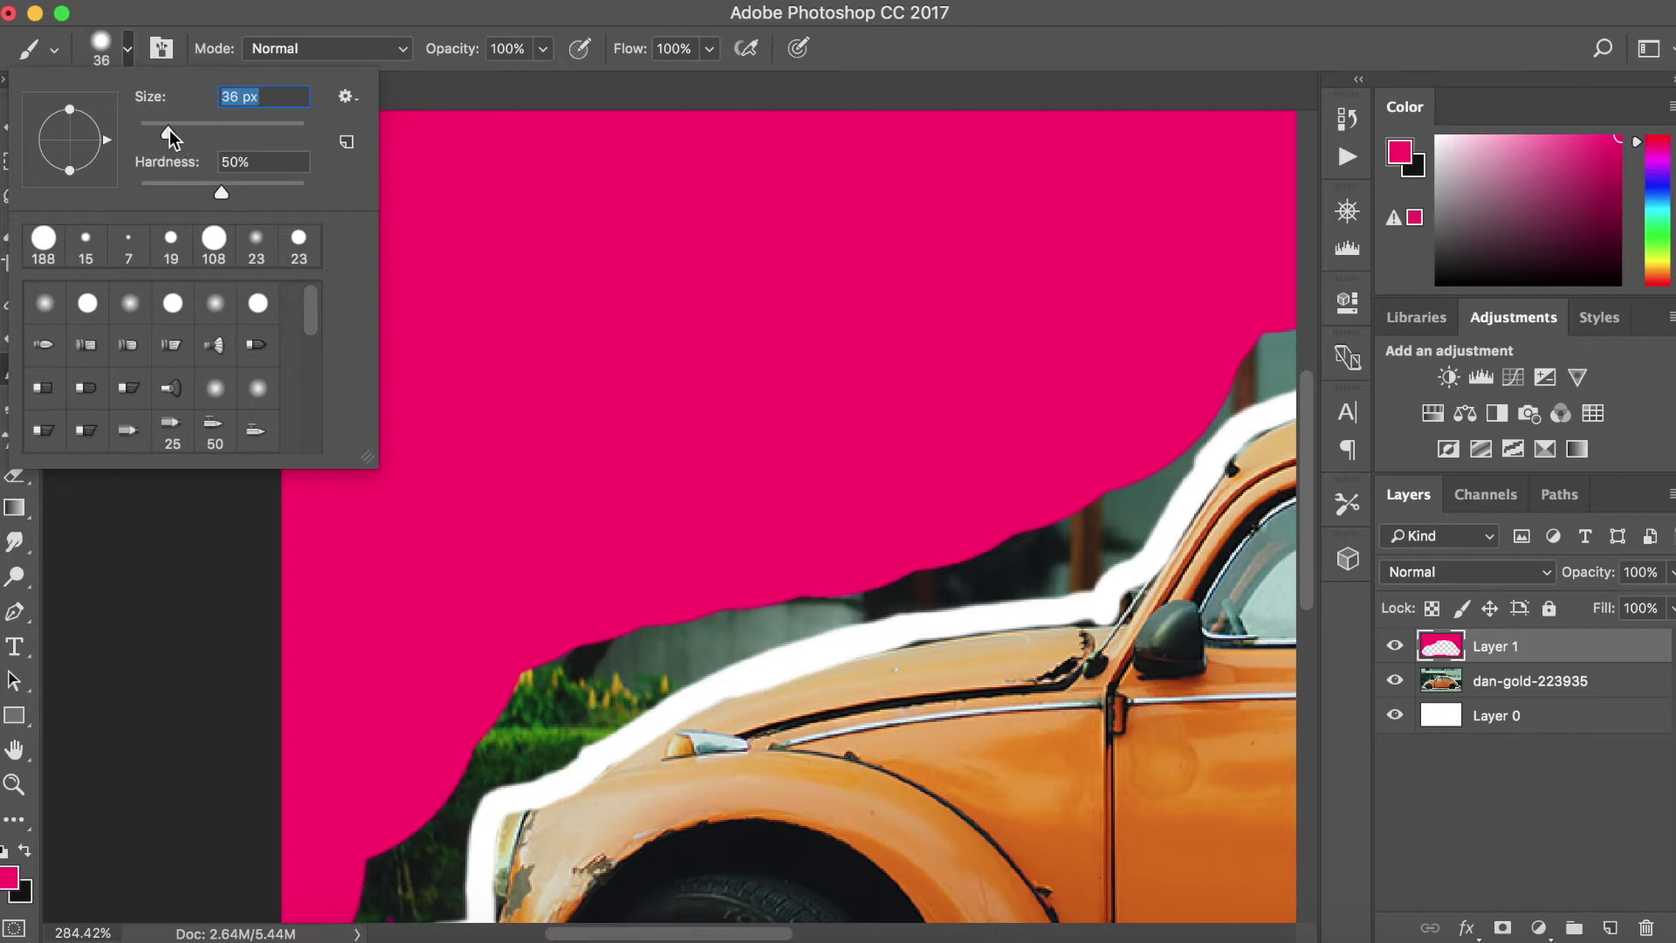
key("Return")
mouse_move(965, 558)
left_mouse_down()
mouse_move(1089, 531)
mouse_move(1116, 506)
mouse_move(1032, 536)
mouse_move(1161, 440)
mouse_move(1235, 352)
left_mouse_up()
scroll(1235, 351, "right", 10)
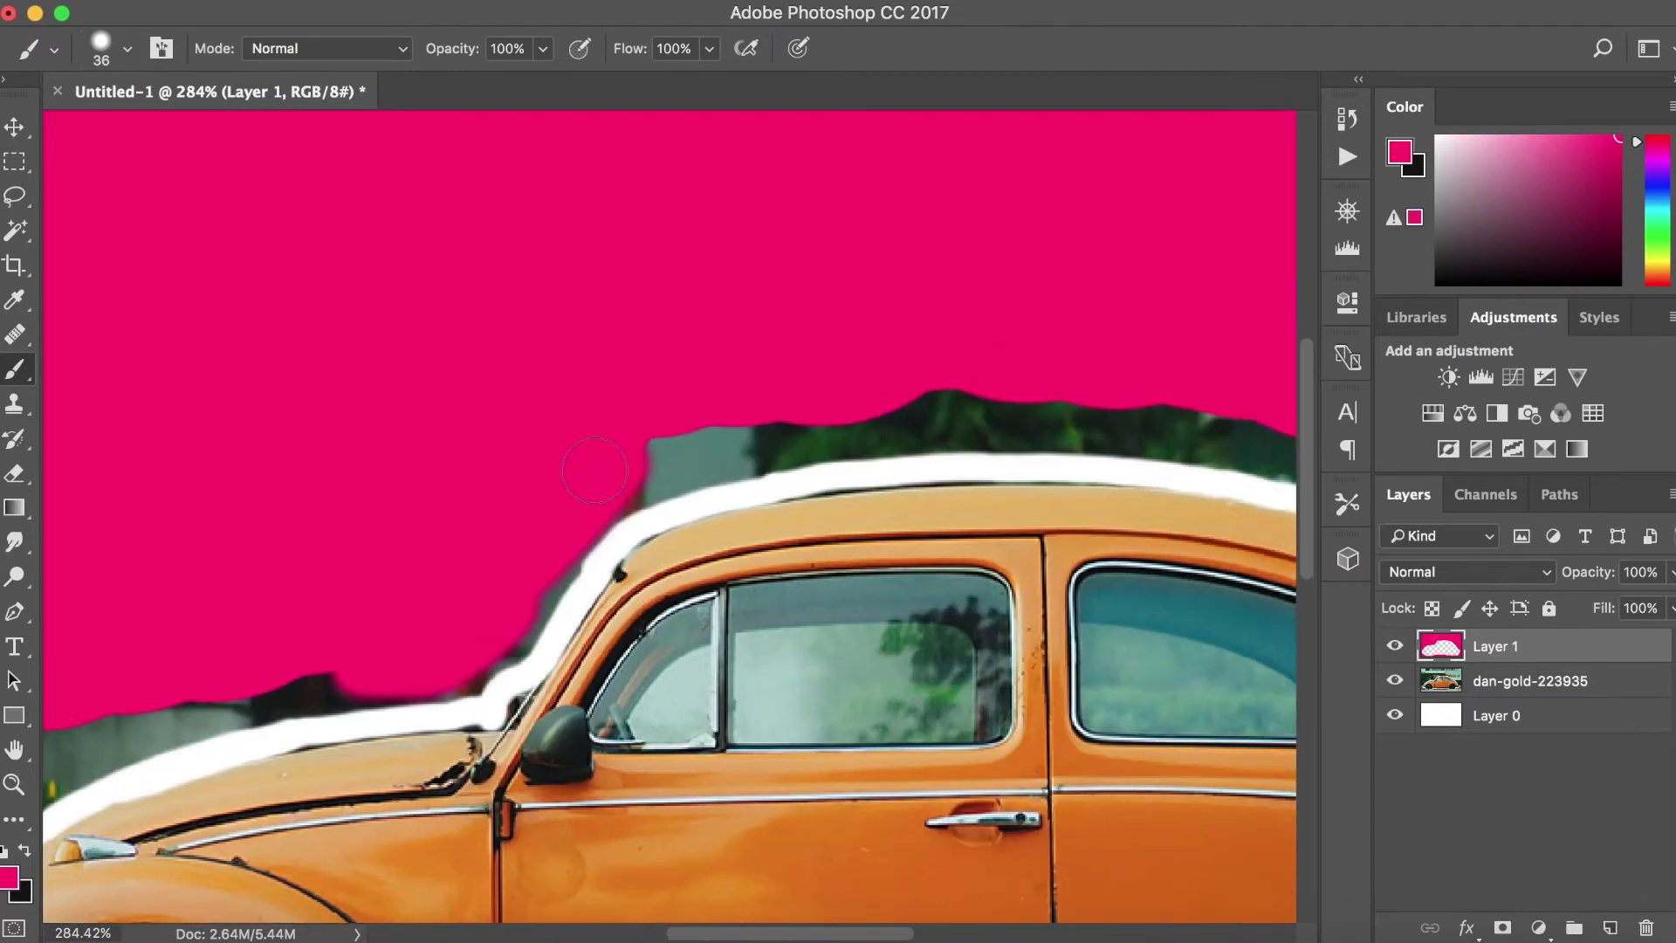
mouse_move(595, 471)
left_mouse_down()
mouse_move(625, 449)
mouse_move(883, 404)
mouse_move(1167, 416)
left_mouse_up()
scroll(1117, 433, "right", 15)
mouse_move(654, 437)
left_mouse_down()
mouse_move(785, 486)
mouse_move(840, 551)
left_mouse_up()
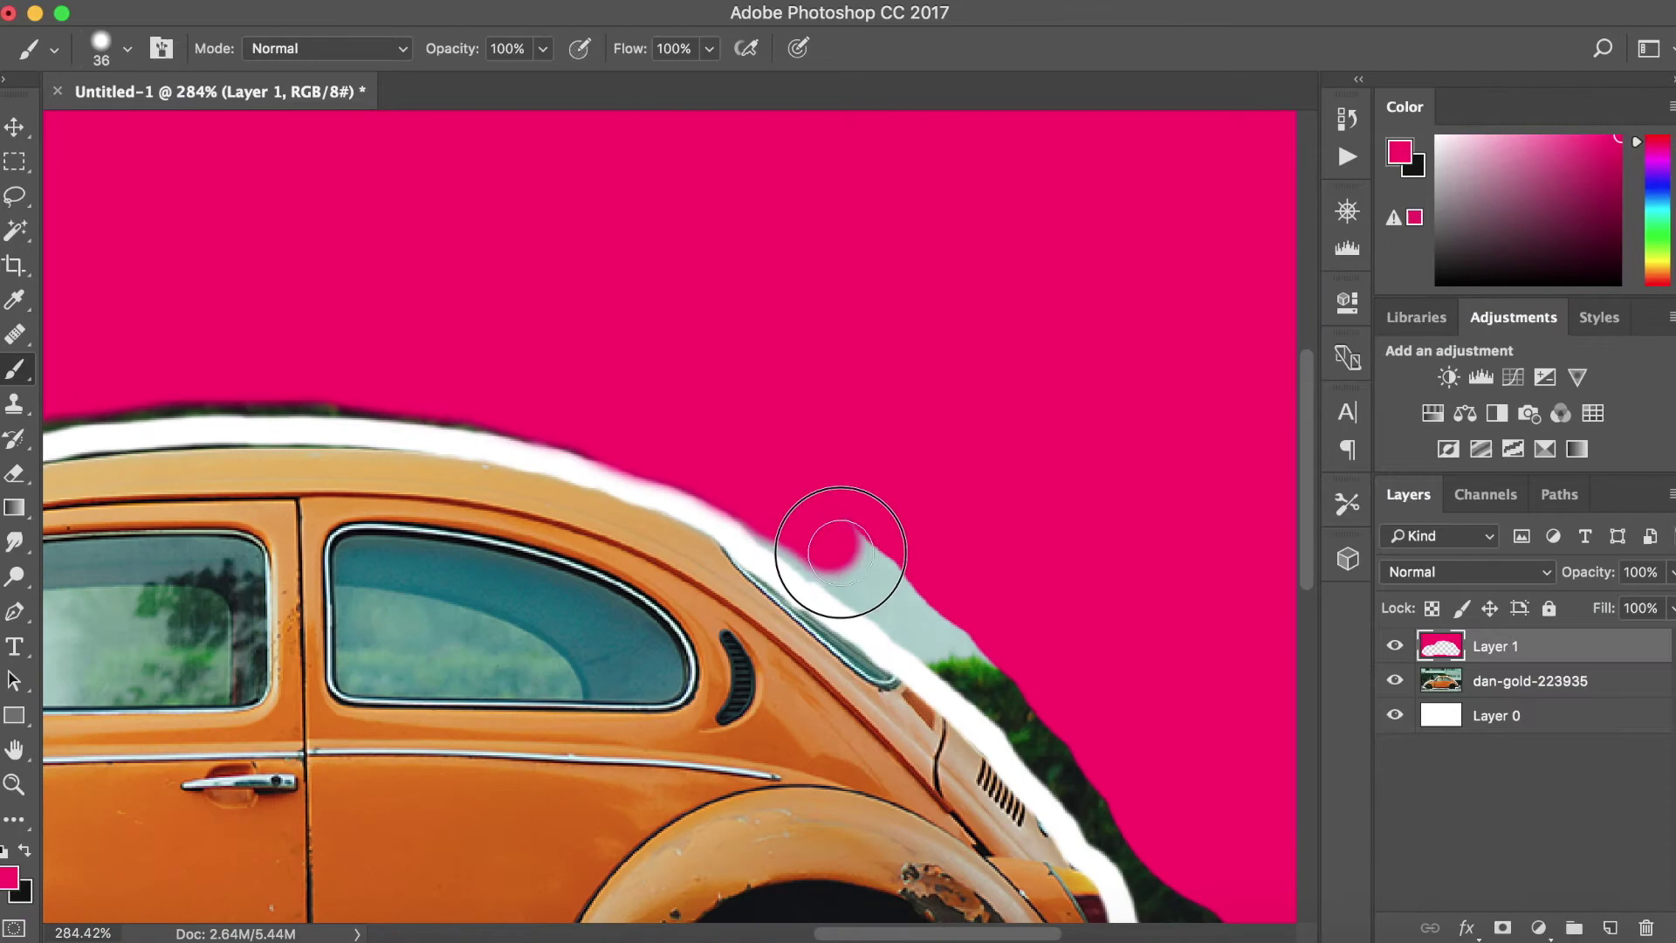
scroll(841, 552, "right", 10)
scroll(841, 551, "down", 7)
scroll(898, 711, "down", 4)
scroll(898, 710, "down", 3)
left_click_drag(786, 602, 306, 678)
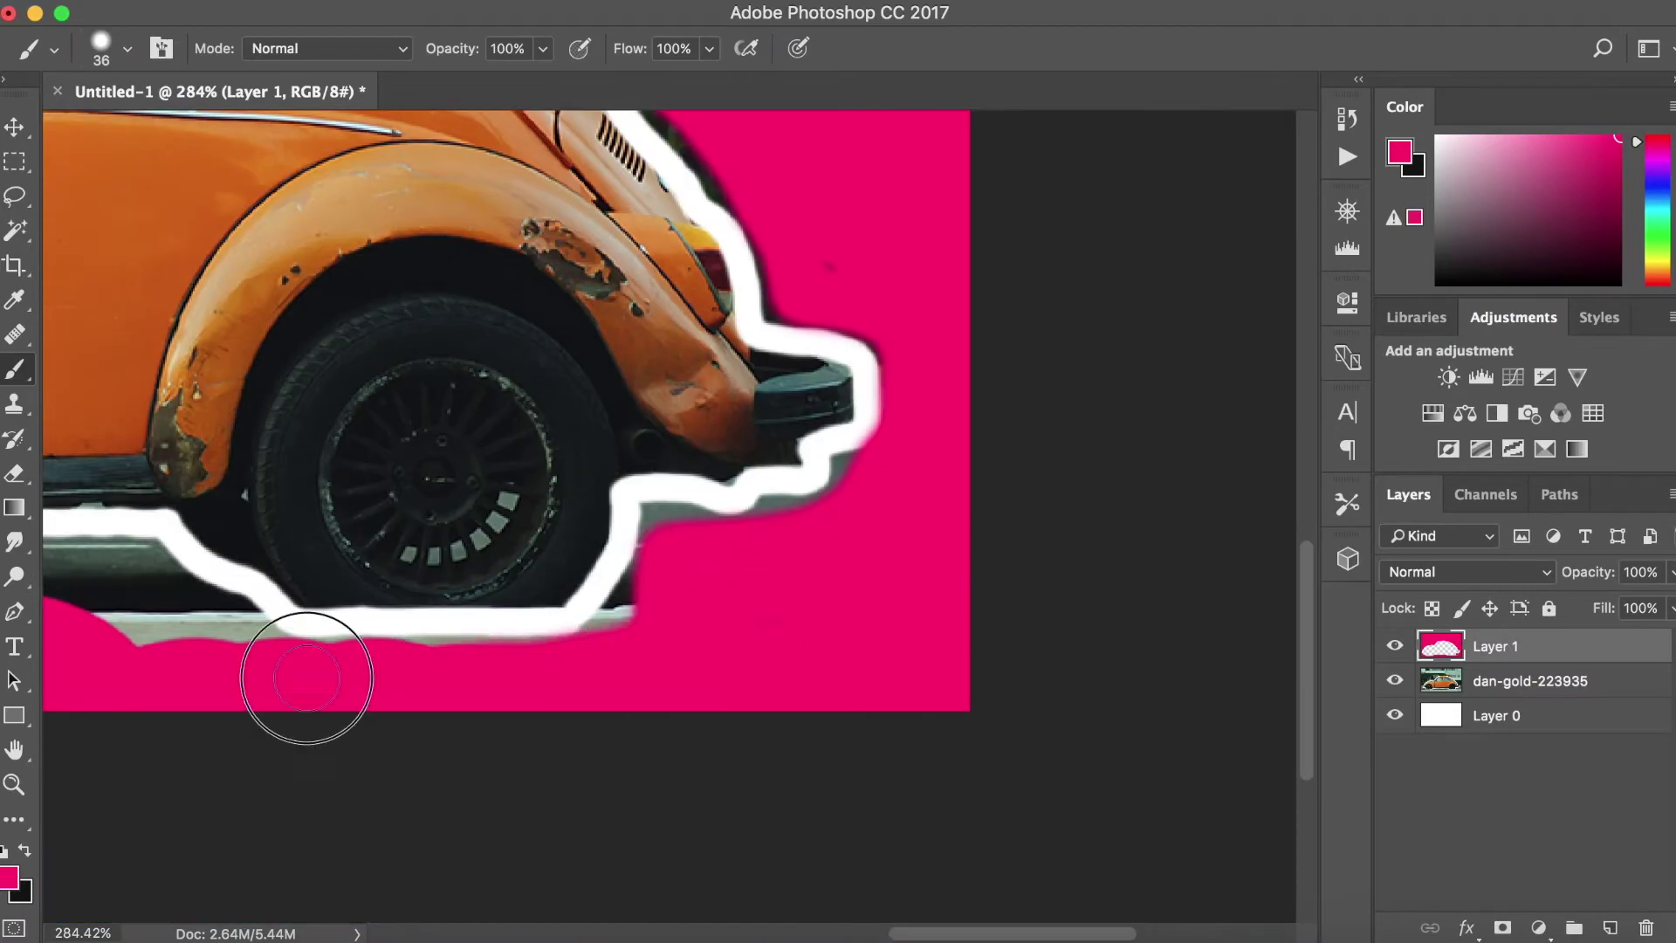
- Continue painting pink along the ground and the background left of the front fender
scroll(646, 609, "left", 10)
scroll(891, 658, "left", 7)
left_click_drag(890, 658, 180, 767)
scroll(387, 599, "left", 10)
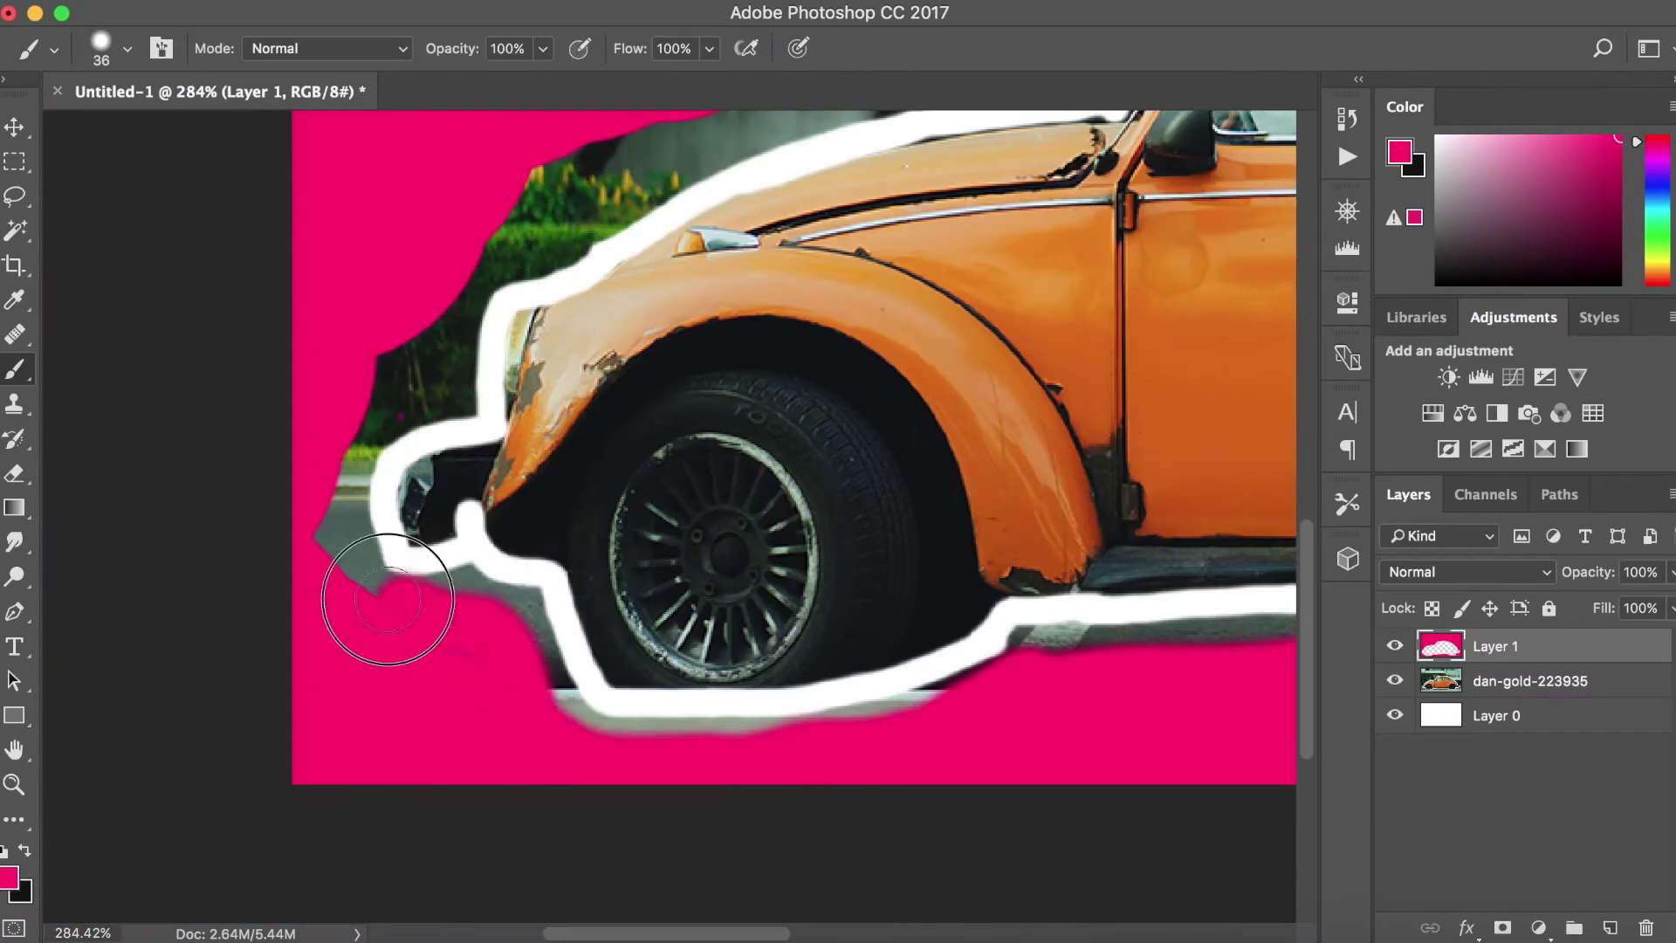
mouse_move(388, 599)
left_mouse_down()
mouse_move(354, 522)
mouse_move(438, 323)
mouse_move(603, 148)
left_mouse_up()
scroll(410, 167, "up", 5)
scroll(411, 168, "right", 3)
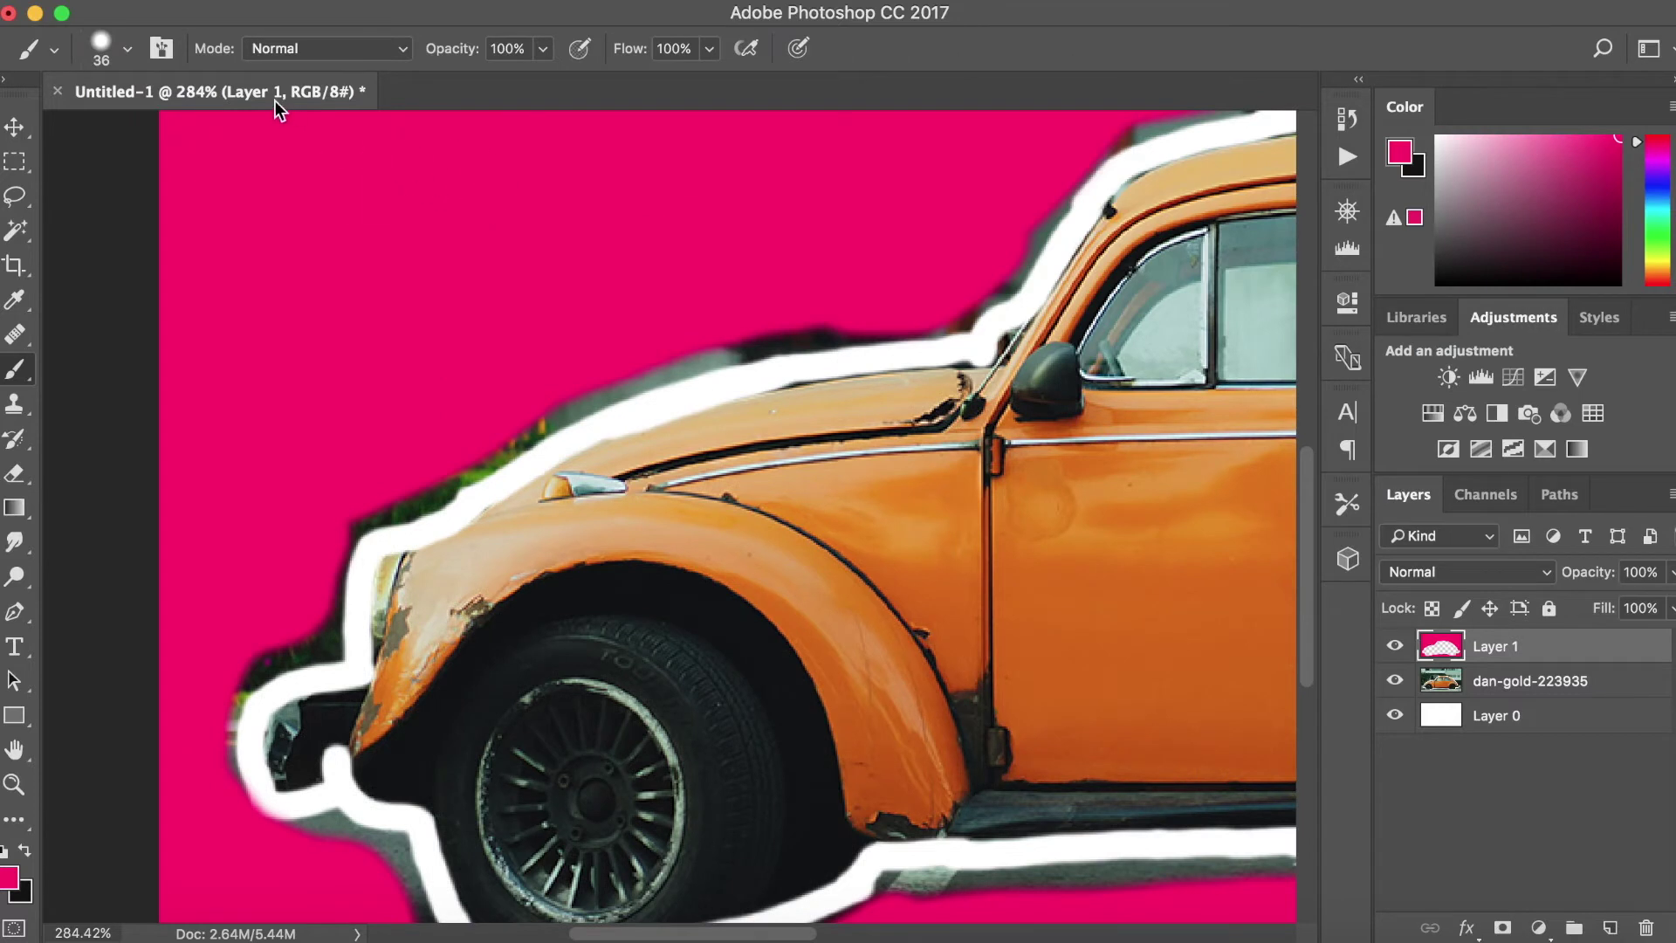
- Set brush hardness to 0% and paint over the dark strip above the front fender outline
left_click(128, 50)
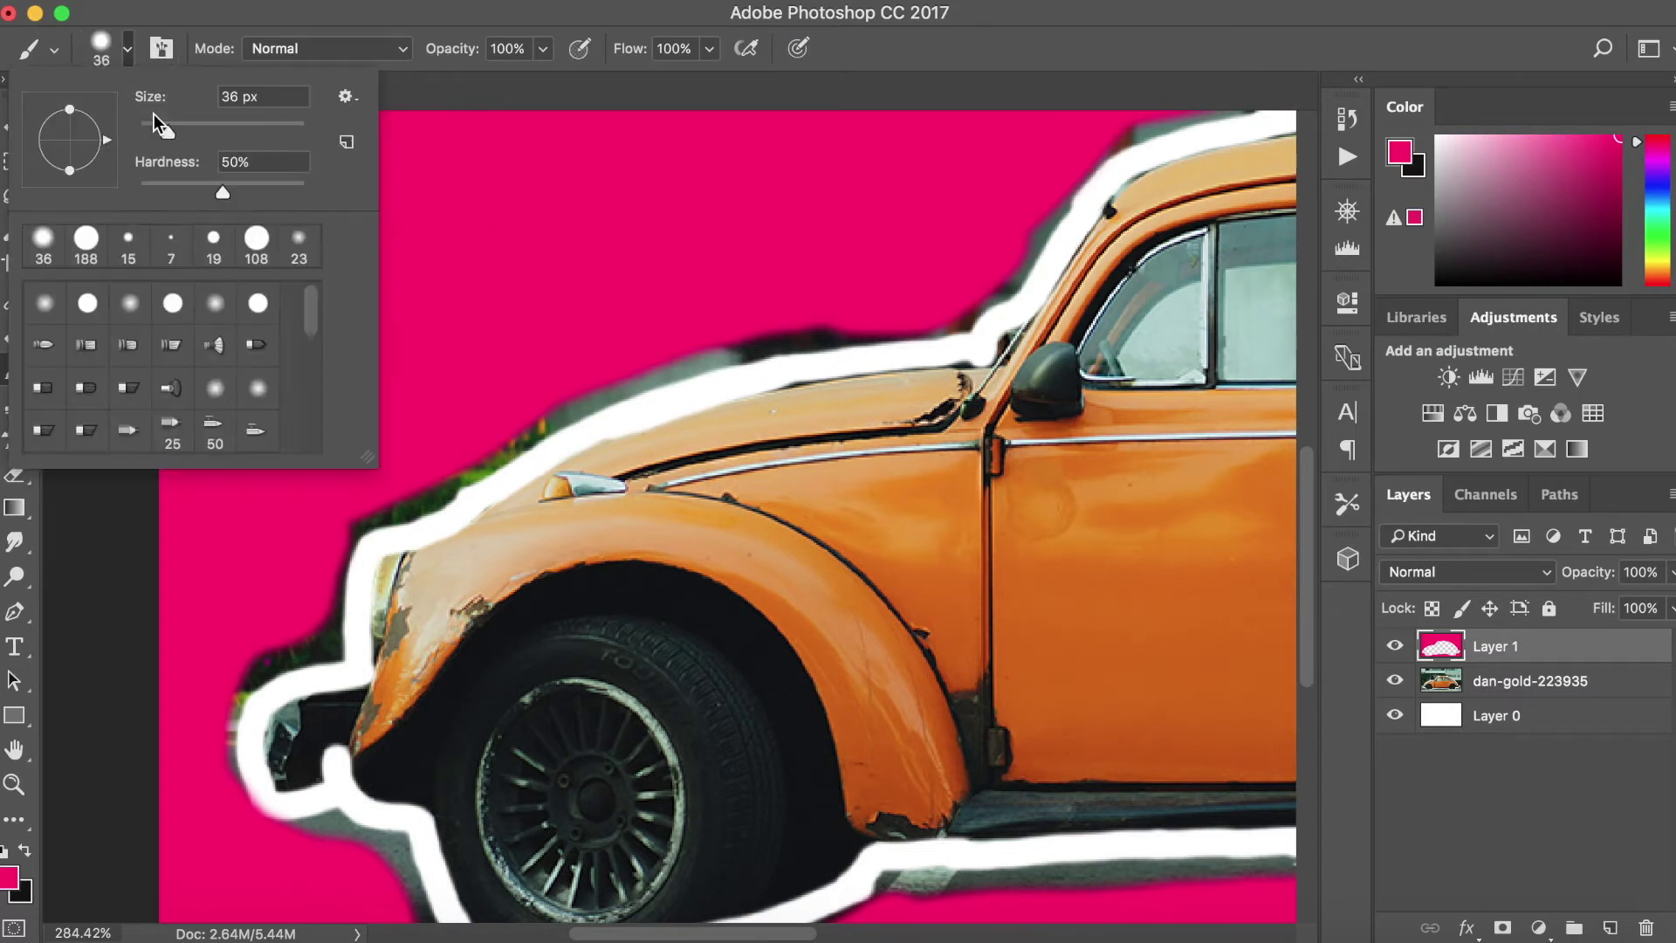
mouse_move(223, 187)
left_mouse_down()
mouse_move(118, 166)
mouse_move(166, 128)
mouse_move(150, 132)
left_mouse_up()
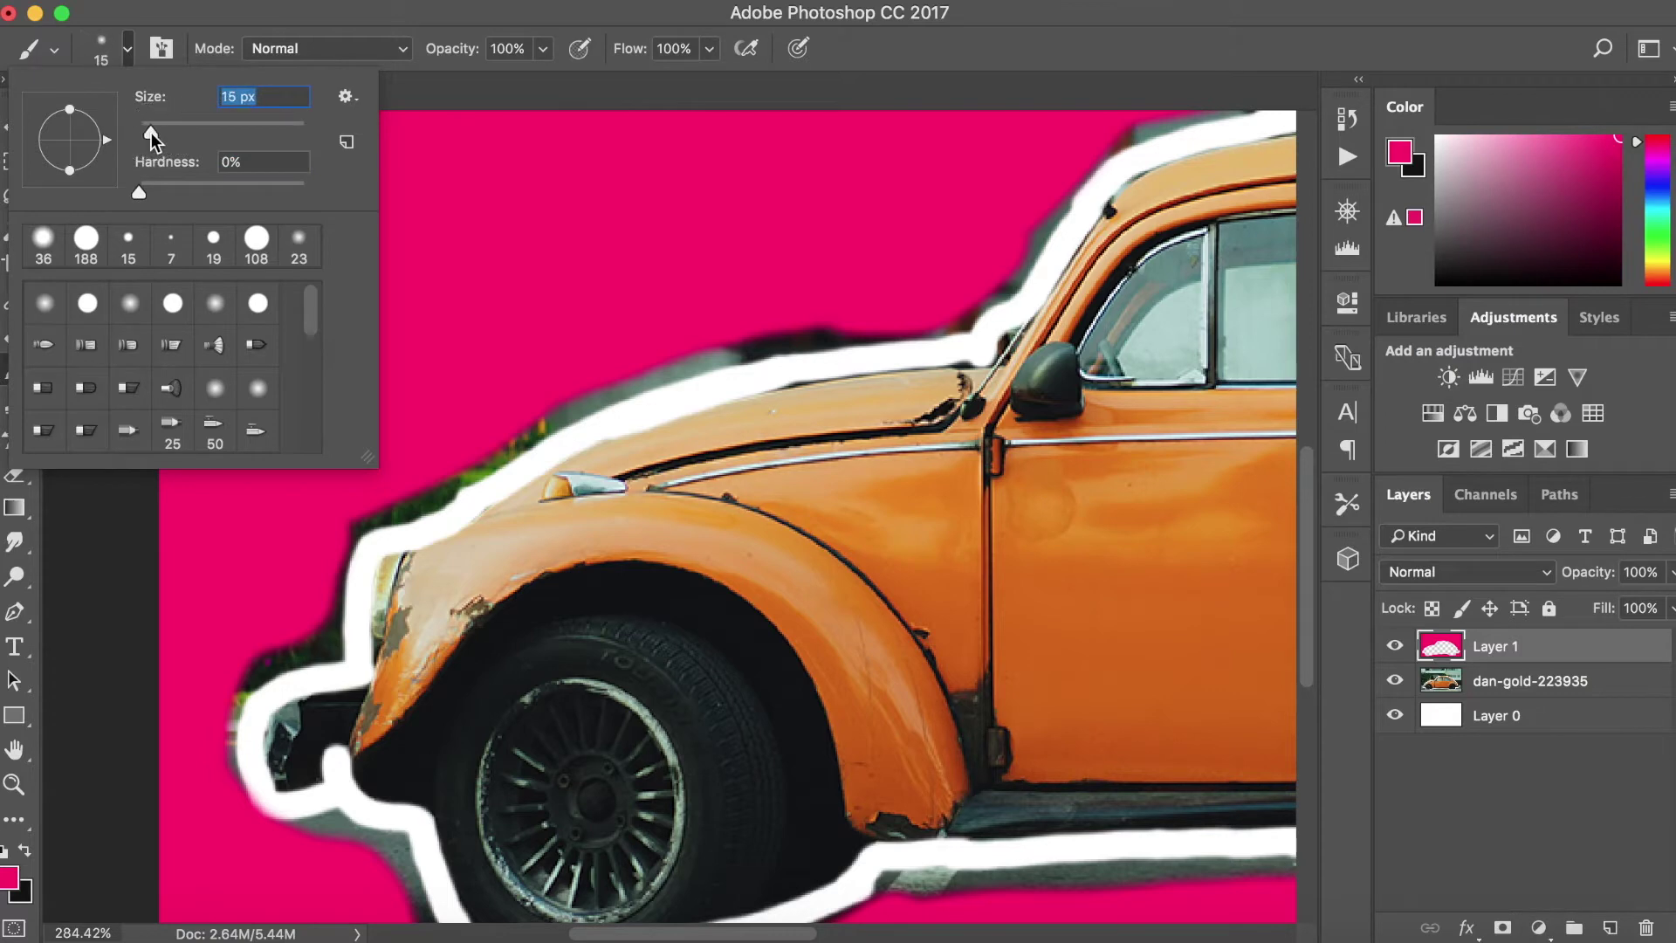
scroll(811, 354, "up", 5)
key("Return")
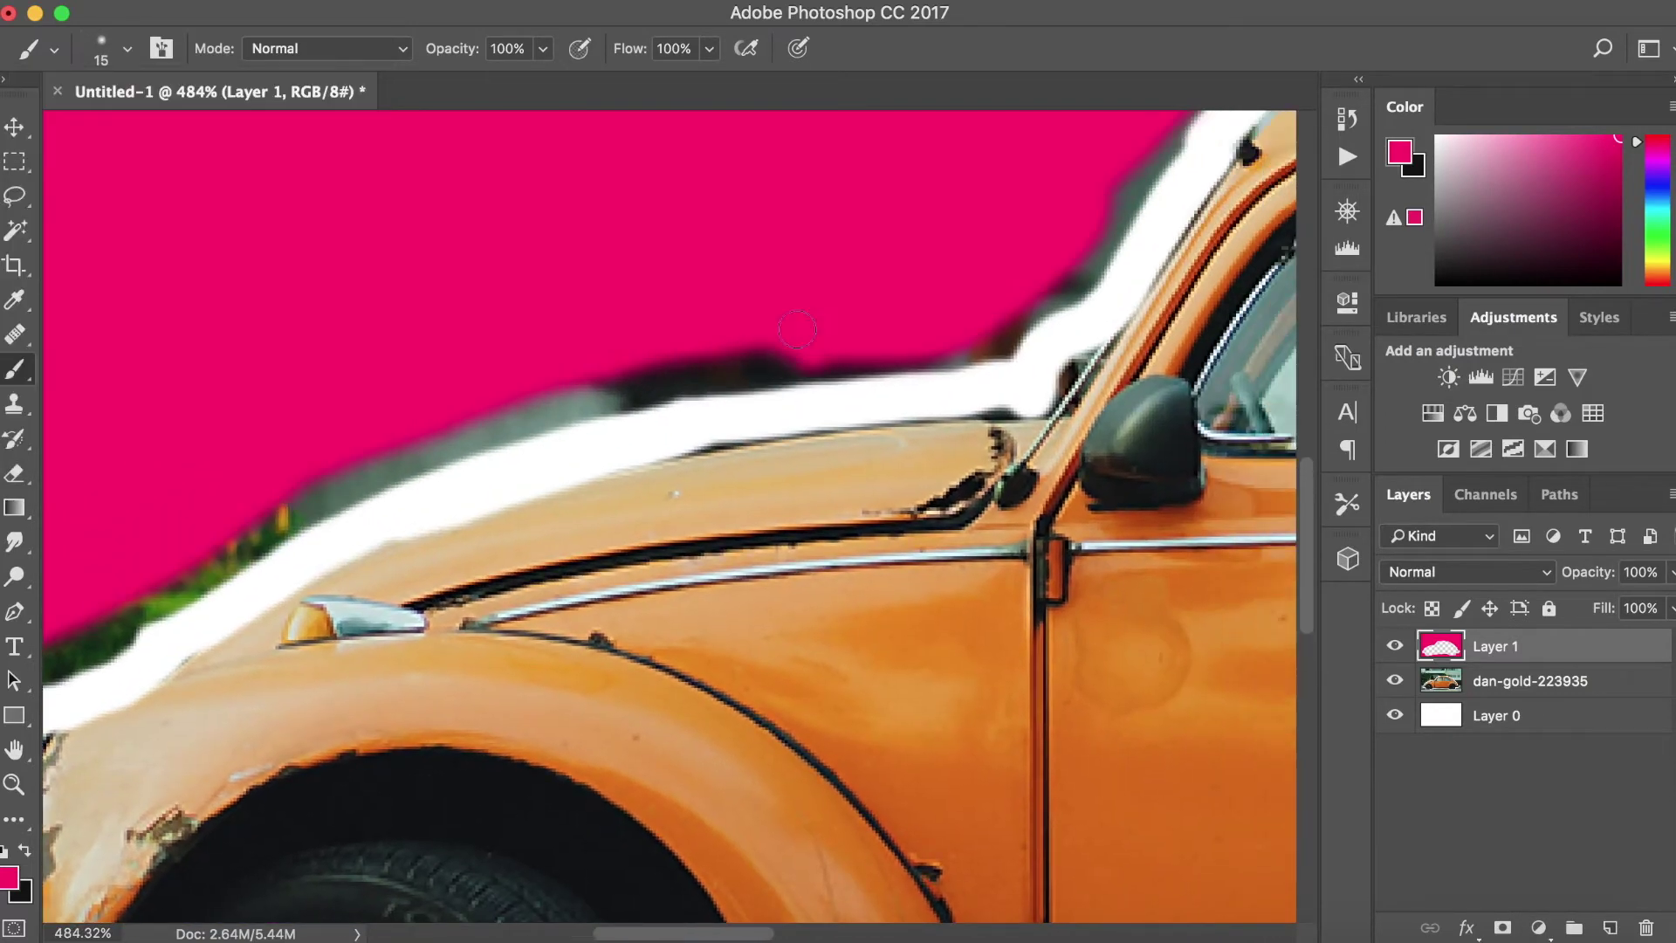
mouse_move(798, 360)
left_mouse_down()
mouse_move(718, 379)
mouse_move(619, 365)
mouse_move(584, 377)
mouse_move(802, 342)
mouse_move(507, 427)
mouse_move(284, 528)
left_mouse_up()
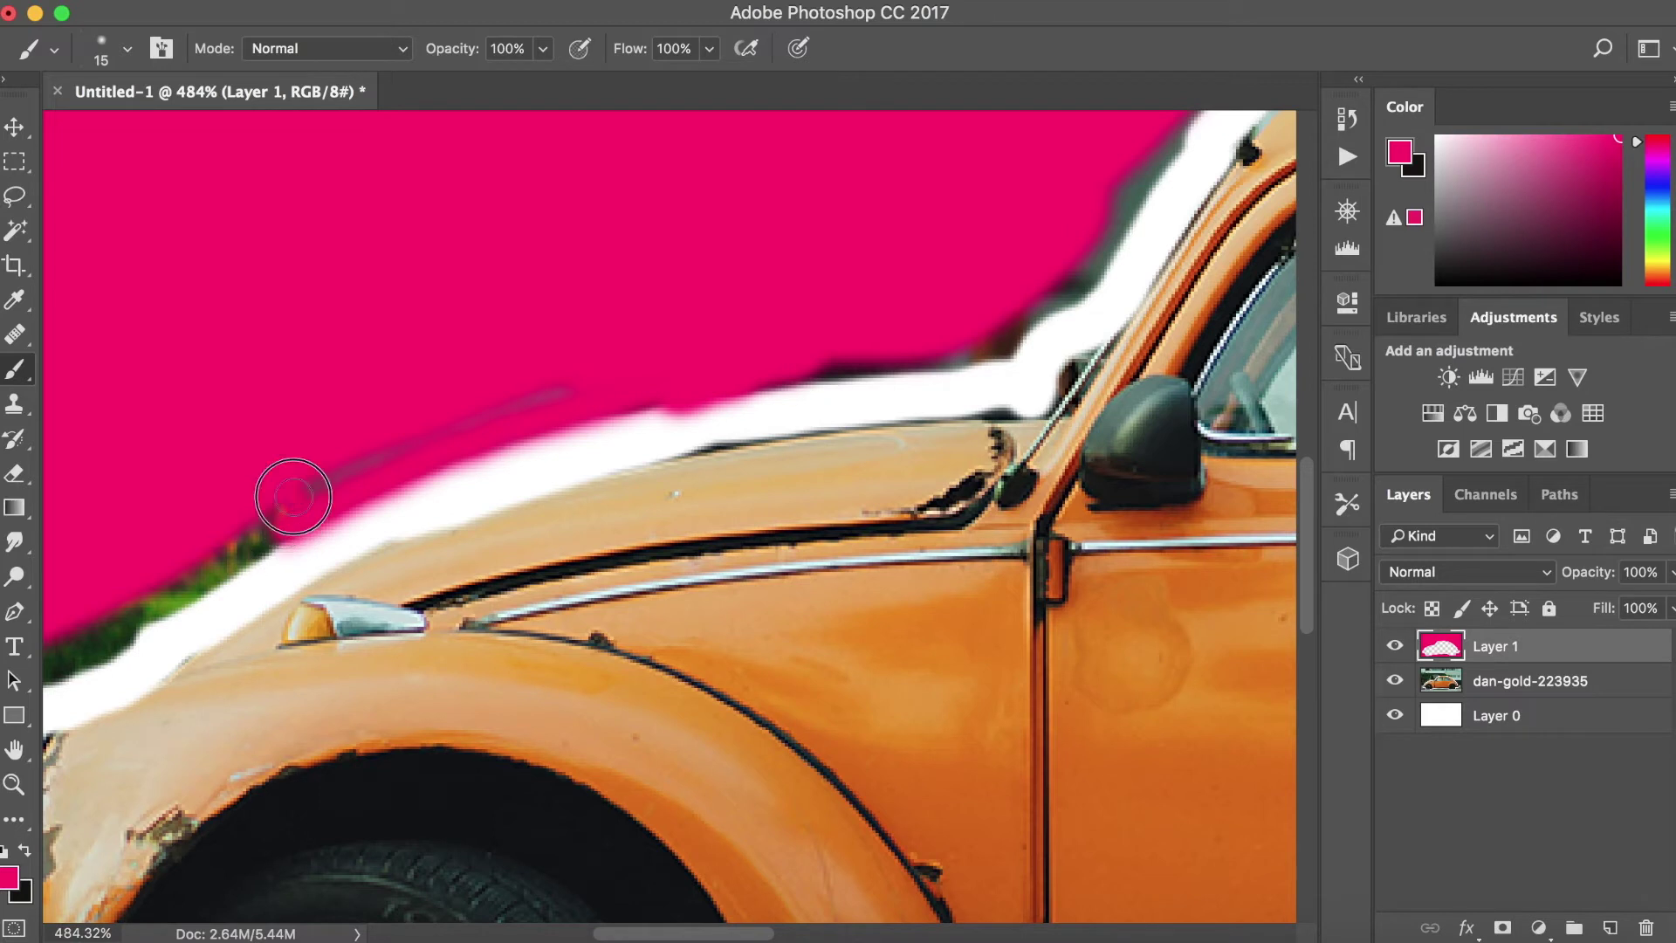
- Enlarge the soft brush to 27 px and cover the remaining gaps along the outline
left_click(130, 49)
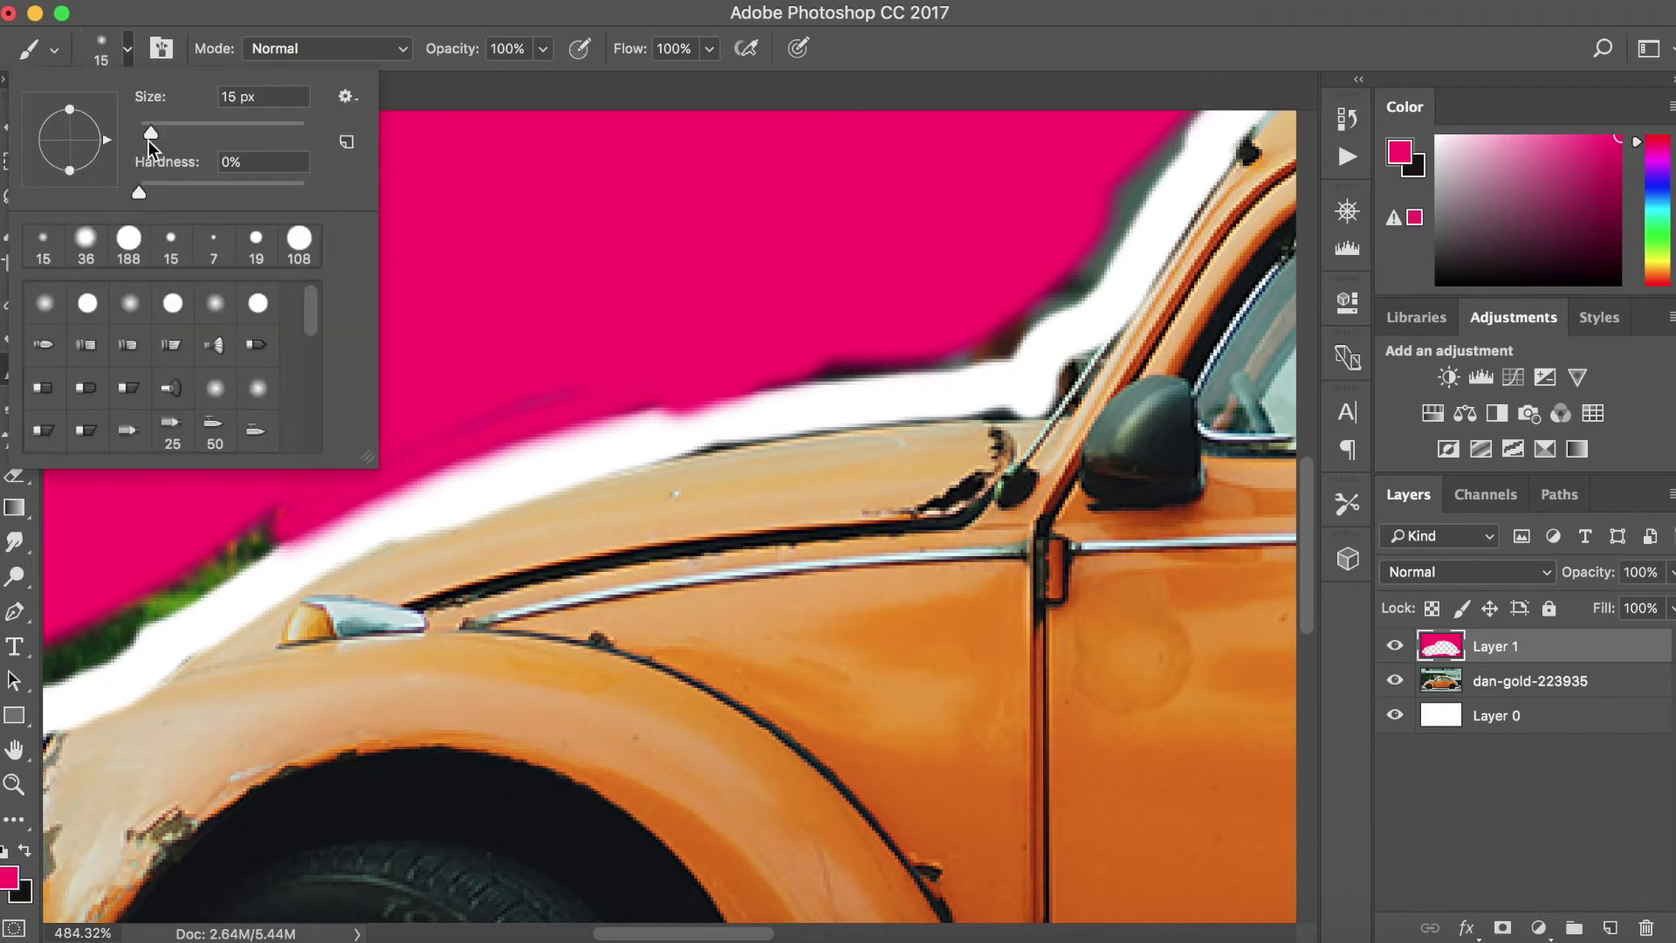
left_click_drag(152, 134, 159, 134)
left_click(752, 353)
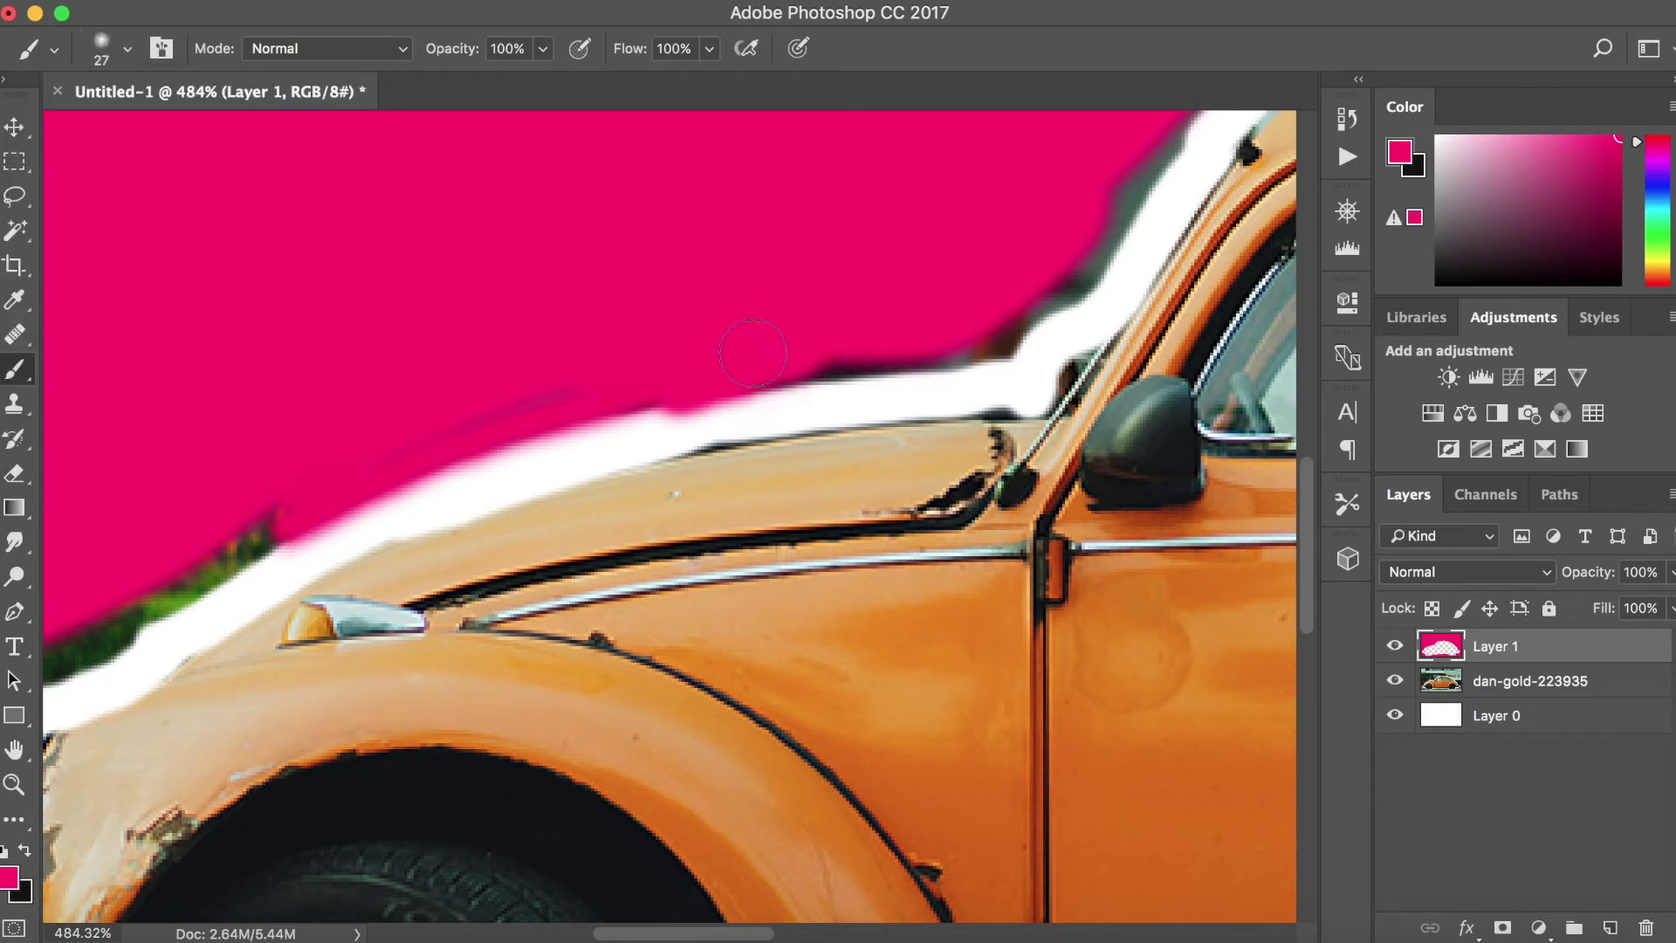
scroll(654, 374, "left", 5)
scroll(449, 486, "down", 5)
scroll(748, 606, "right", 10)
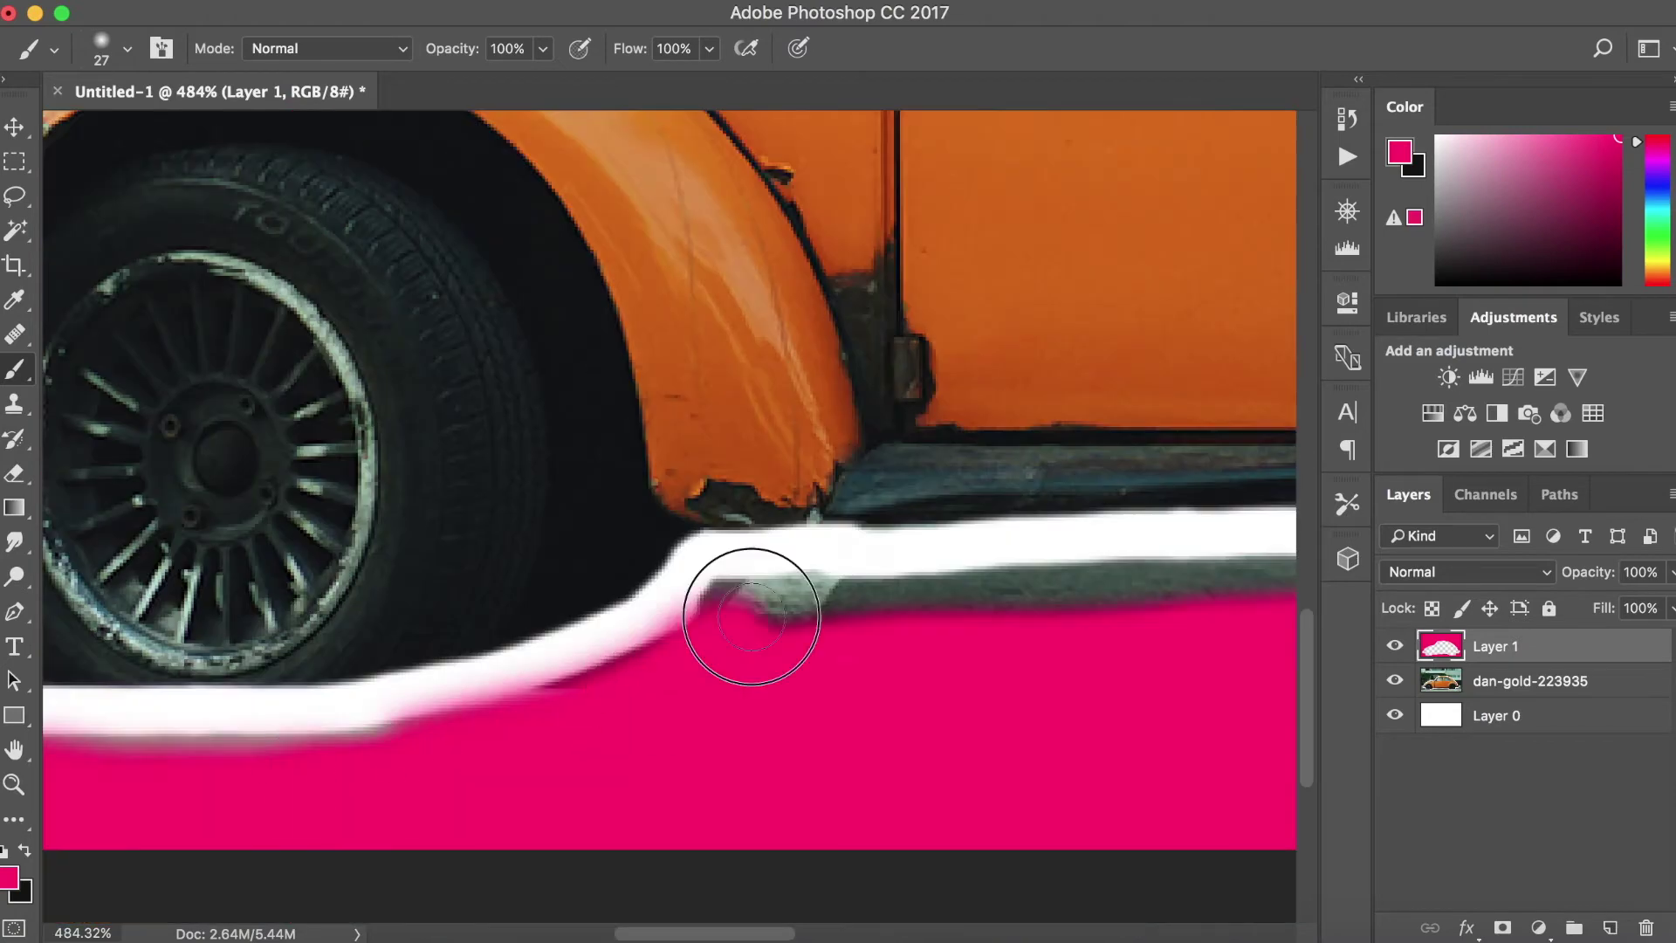
scroll(752, 702, "left", 5)
scroll(169, 131, "up", 5)
scroll(437, 349, "left", 5)
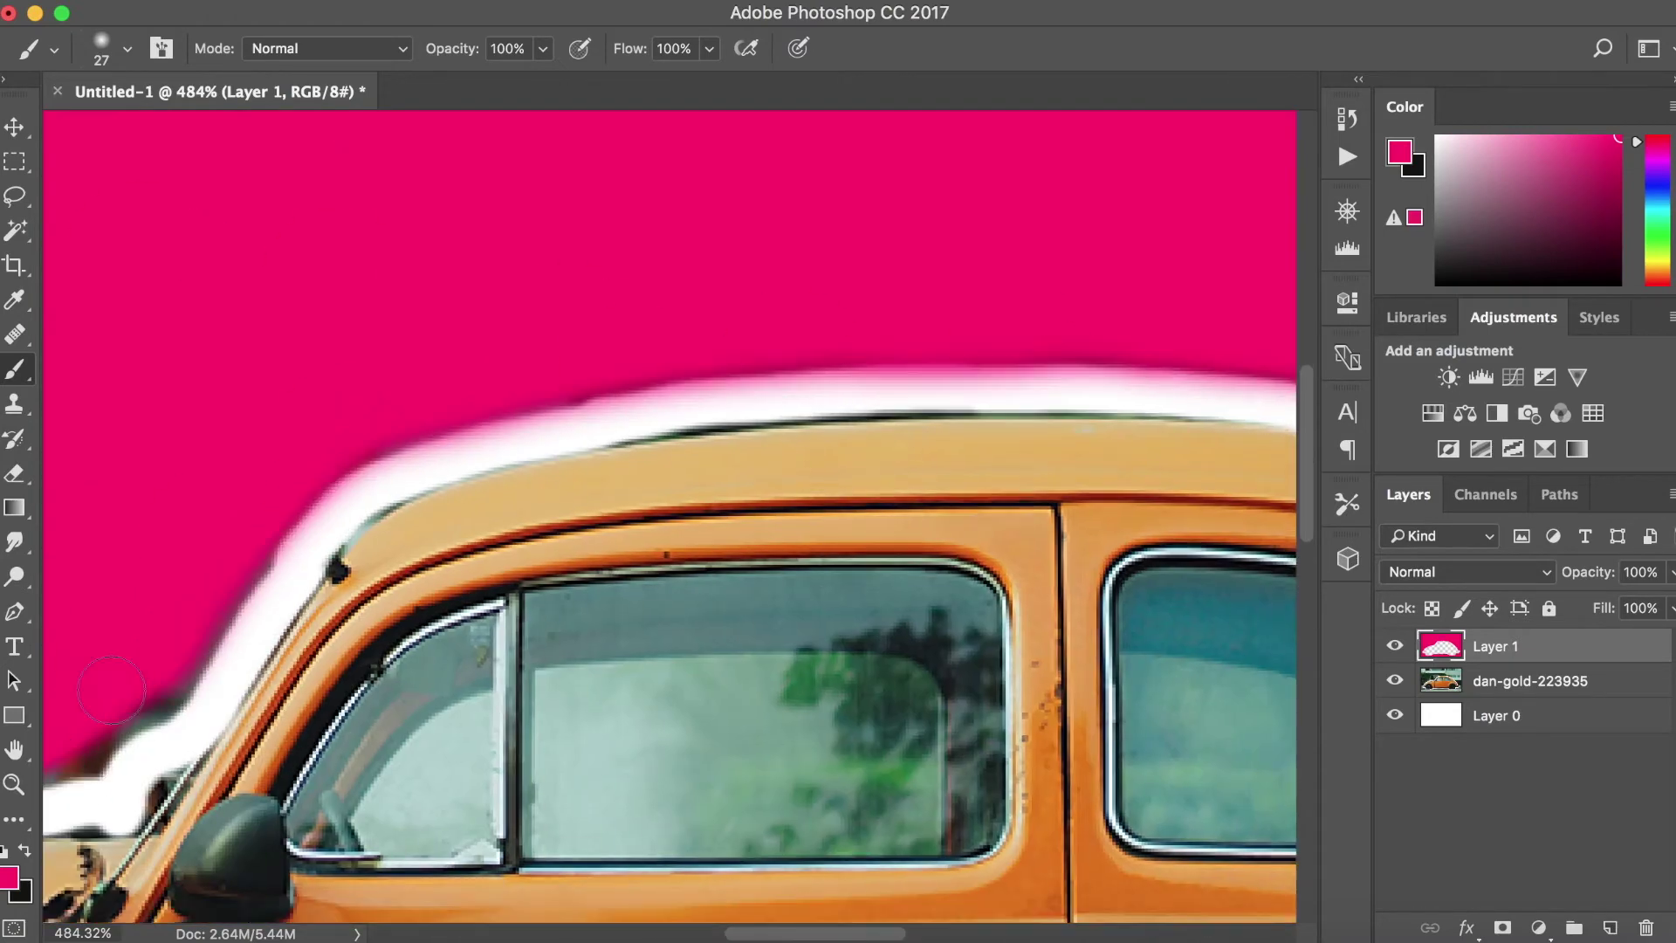
scroll(621, 439, "down", 5)
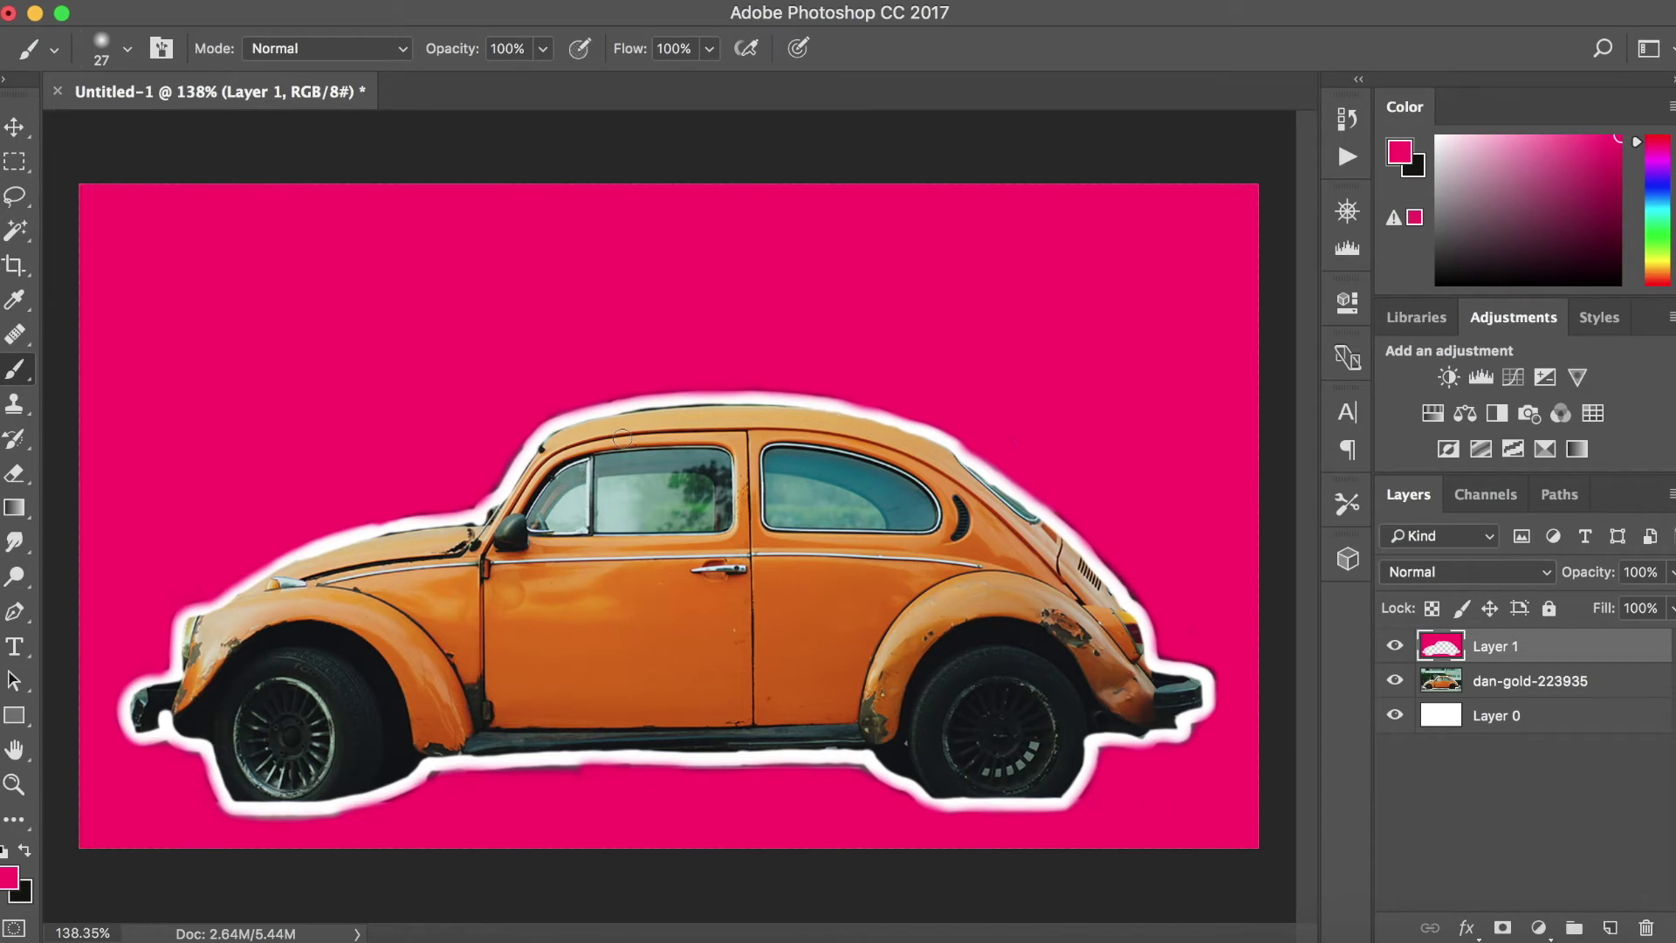
- Lower the pink Layer 1's opacity to 55%, briefly checking the YouTube page in the browser
left_click(1671, 609)
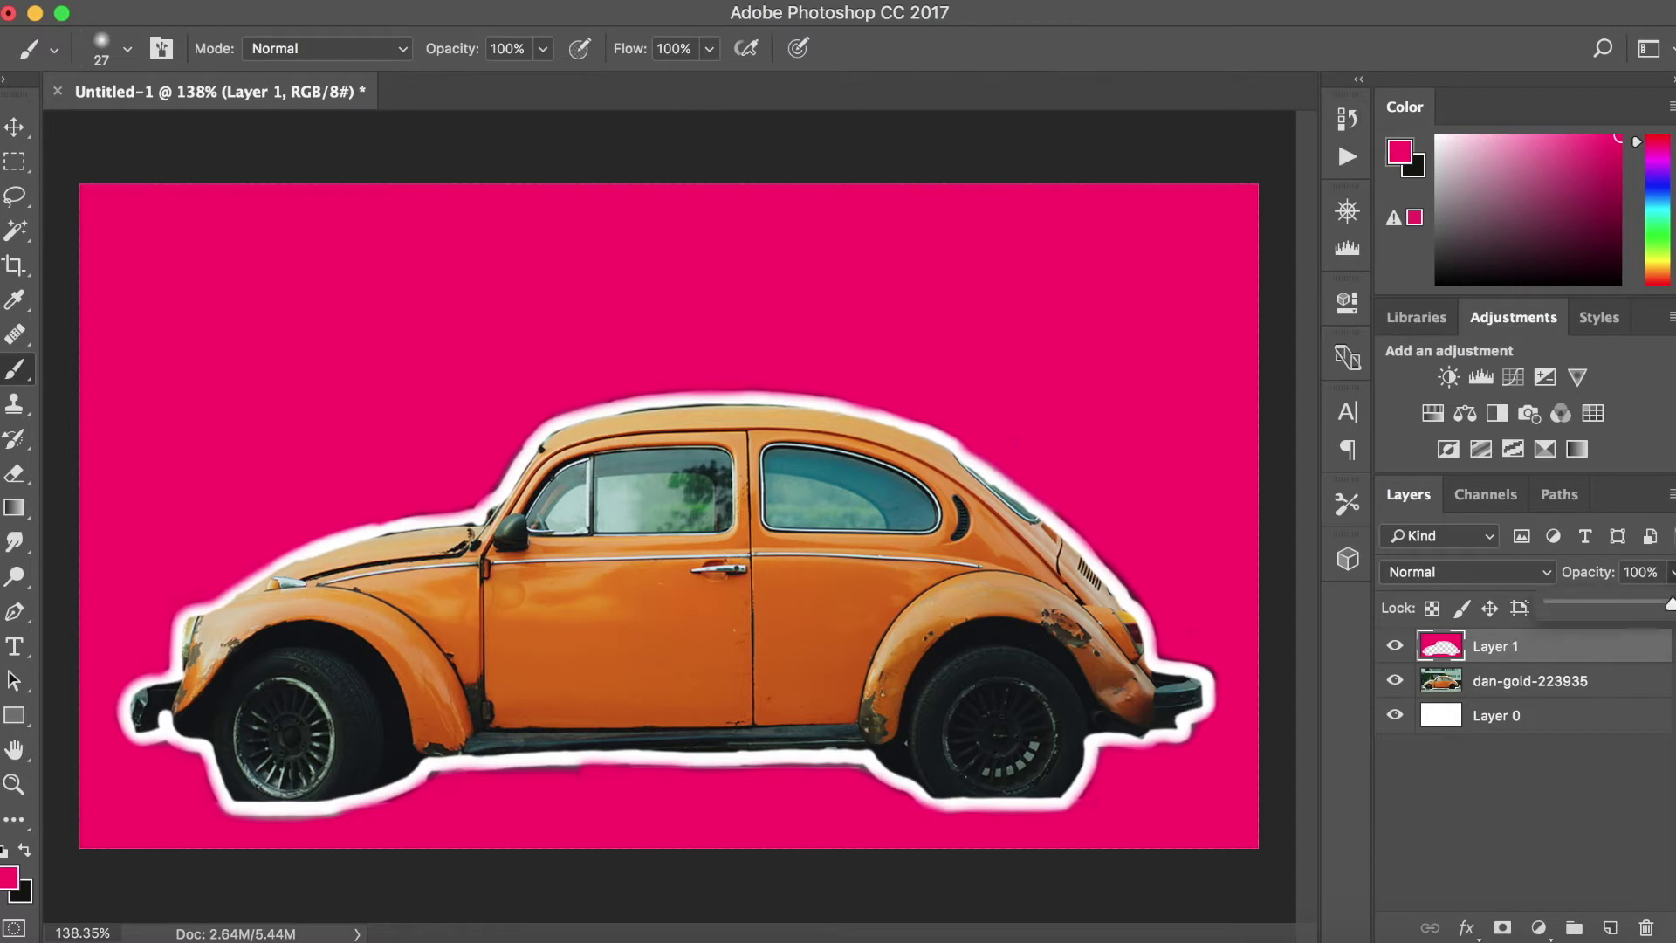
left_click_drag(1666, 622, 1667, 602)
left_click_drag(1669, 604, 1625, 603)
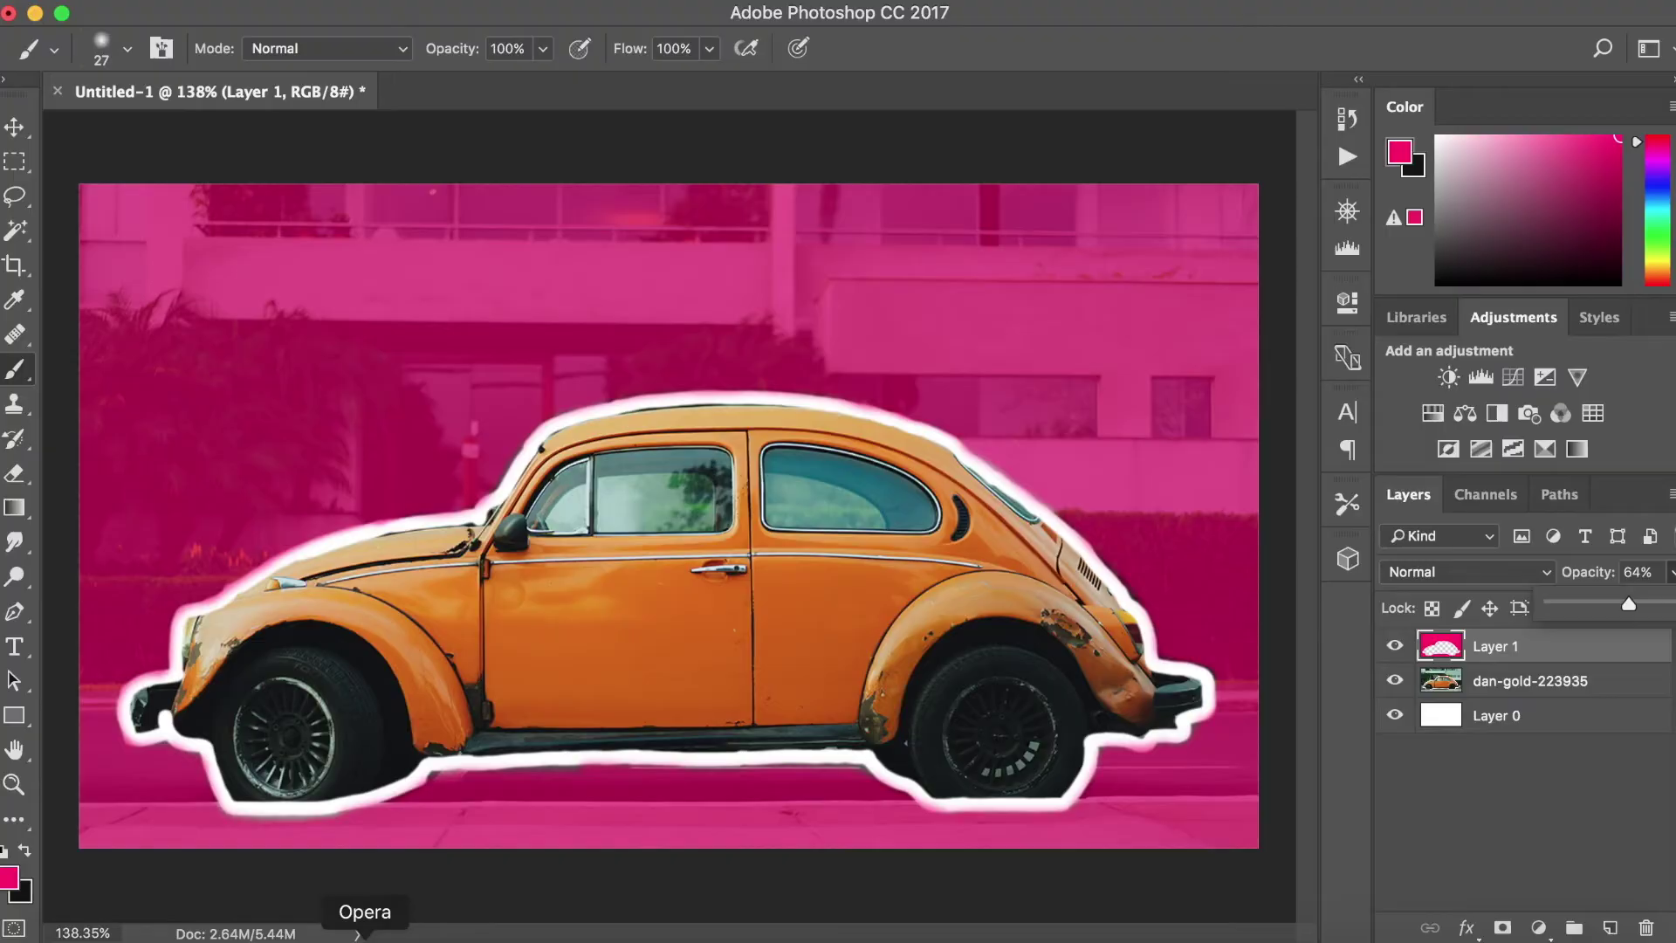
left_click(365, 935)
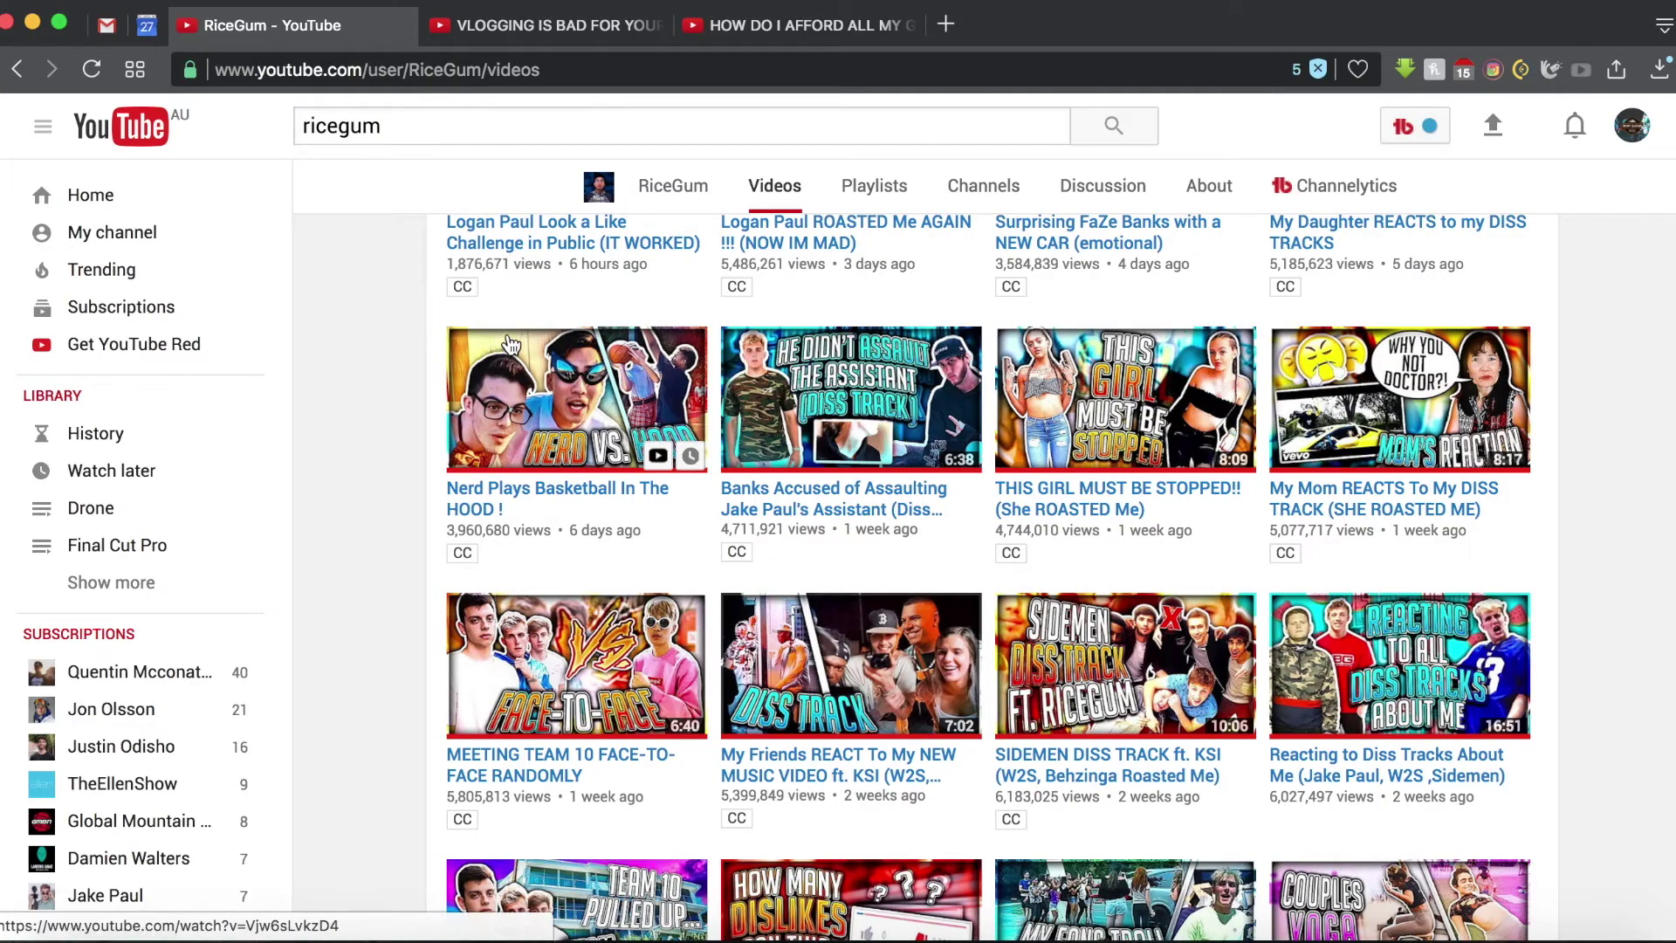
key("ctrl+Left")
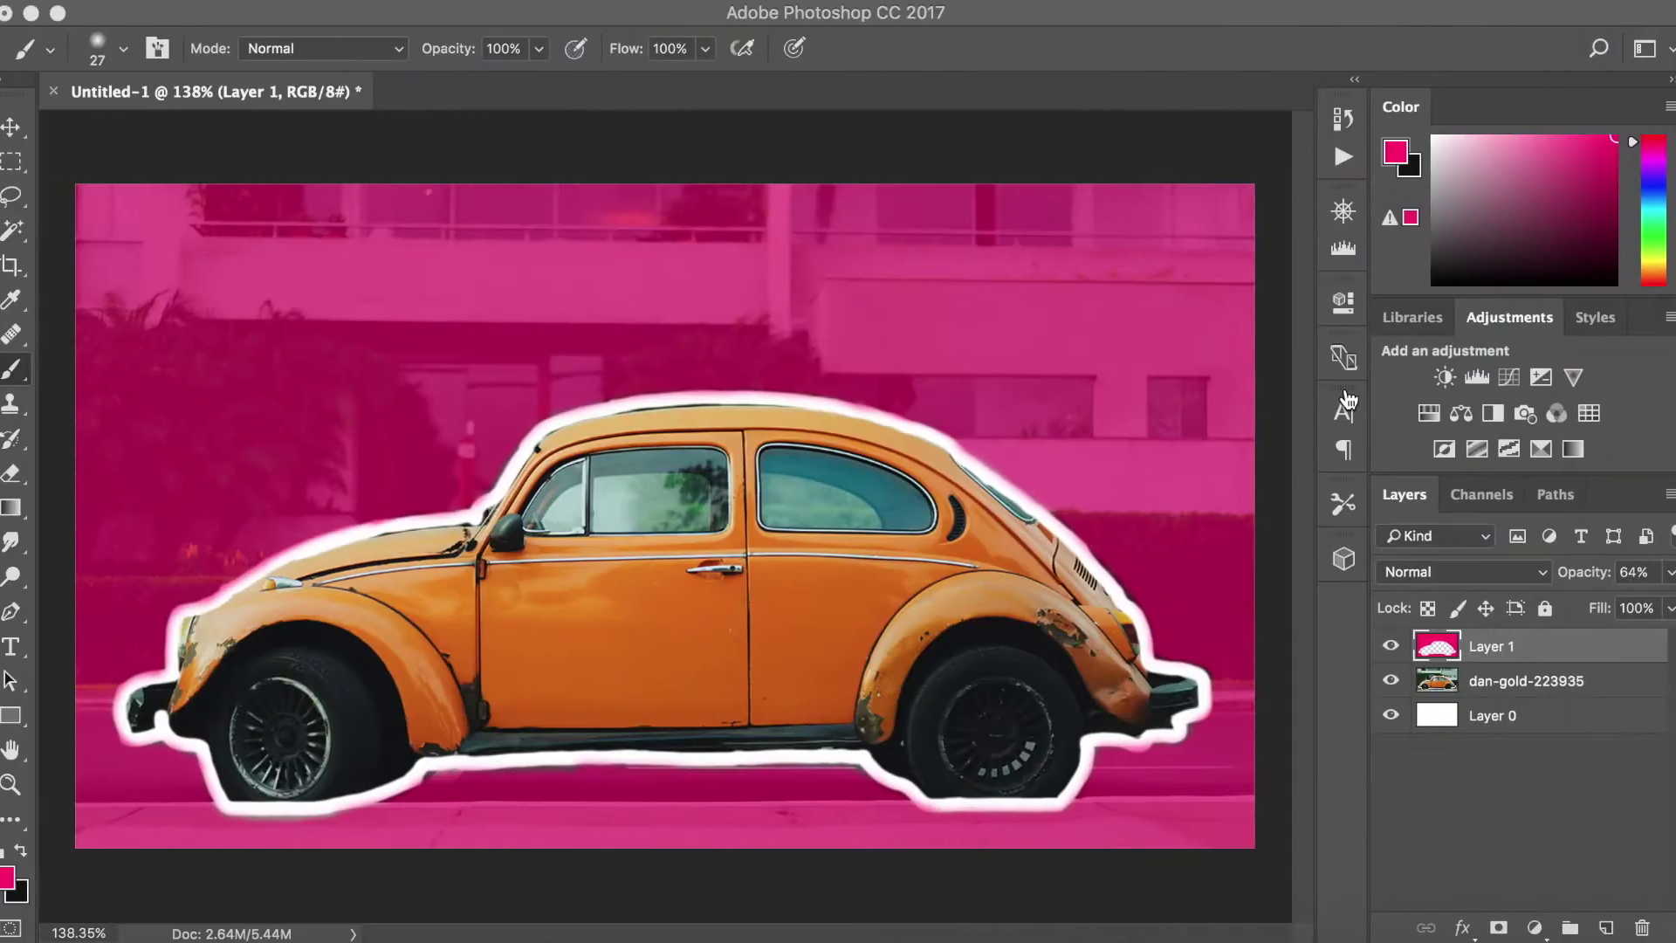
left_click(1673, 571)
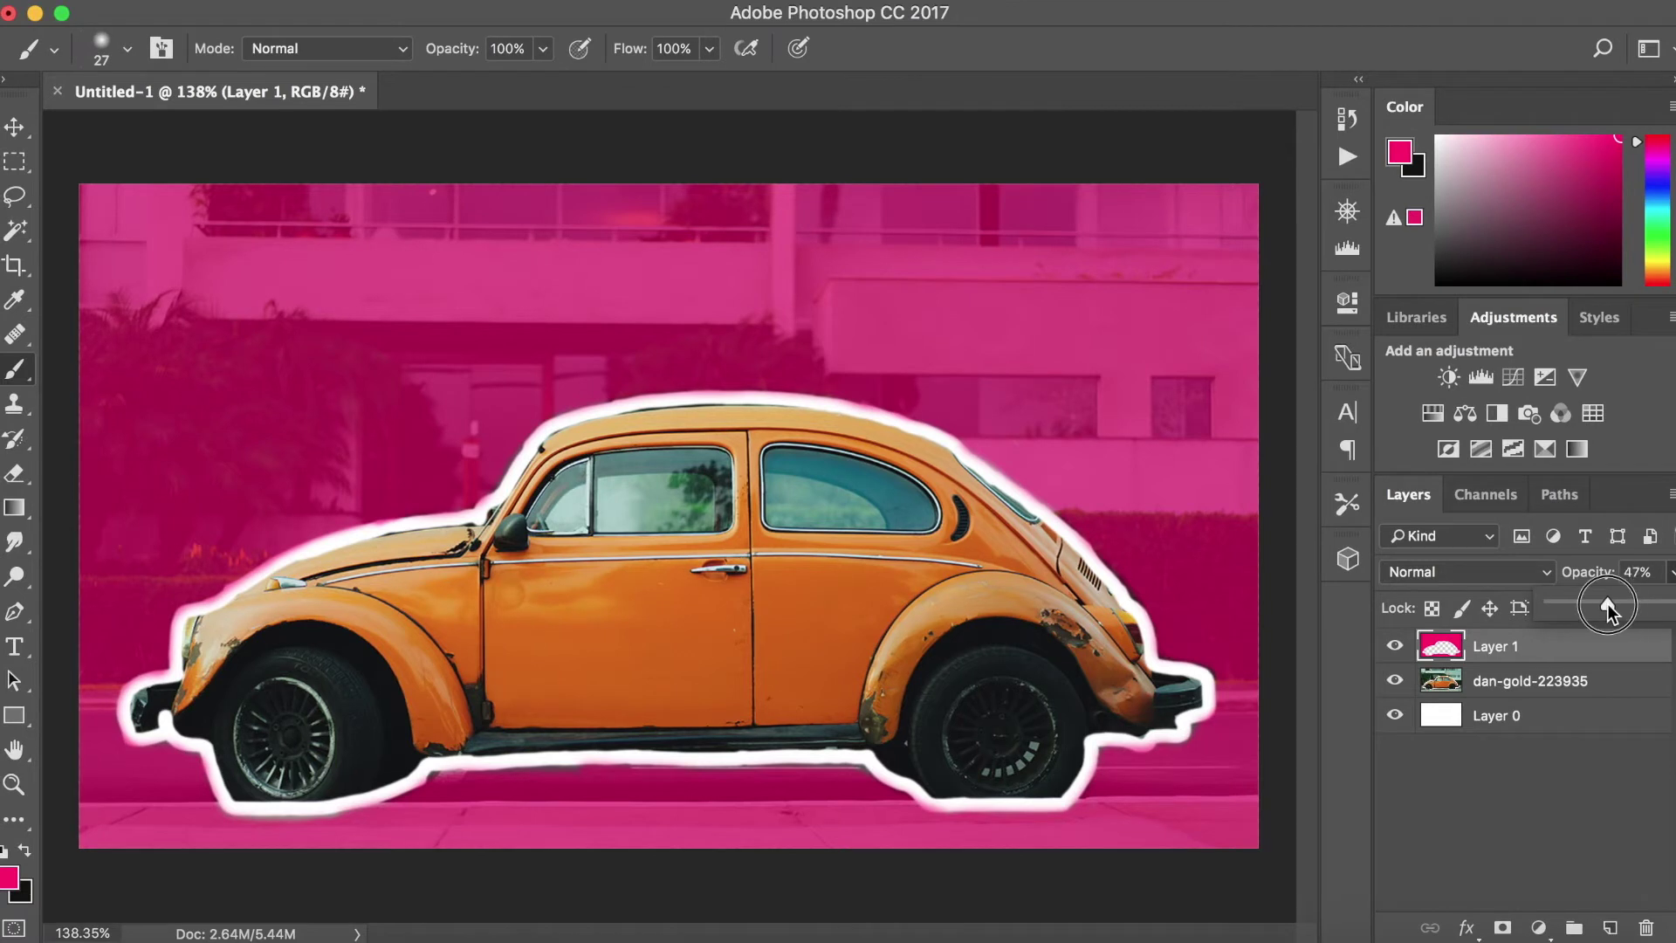
left_click_drag(1606, 604, 1616, 604)
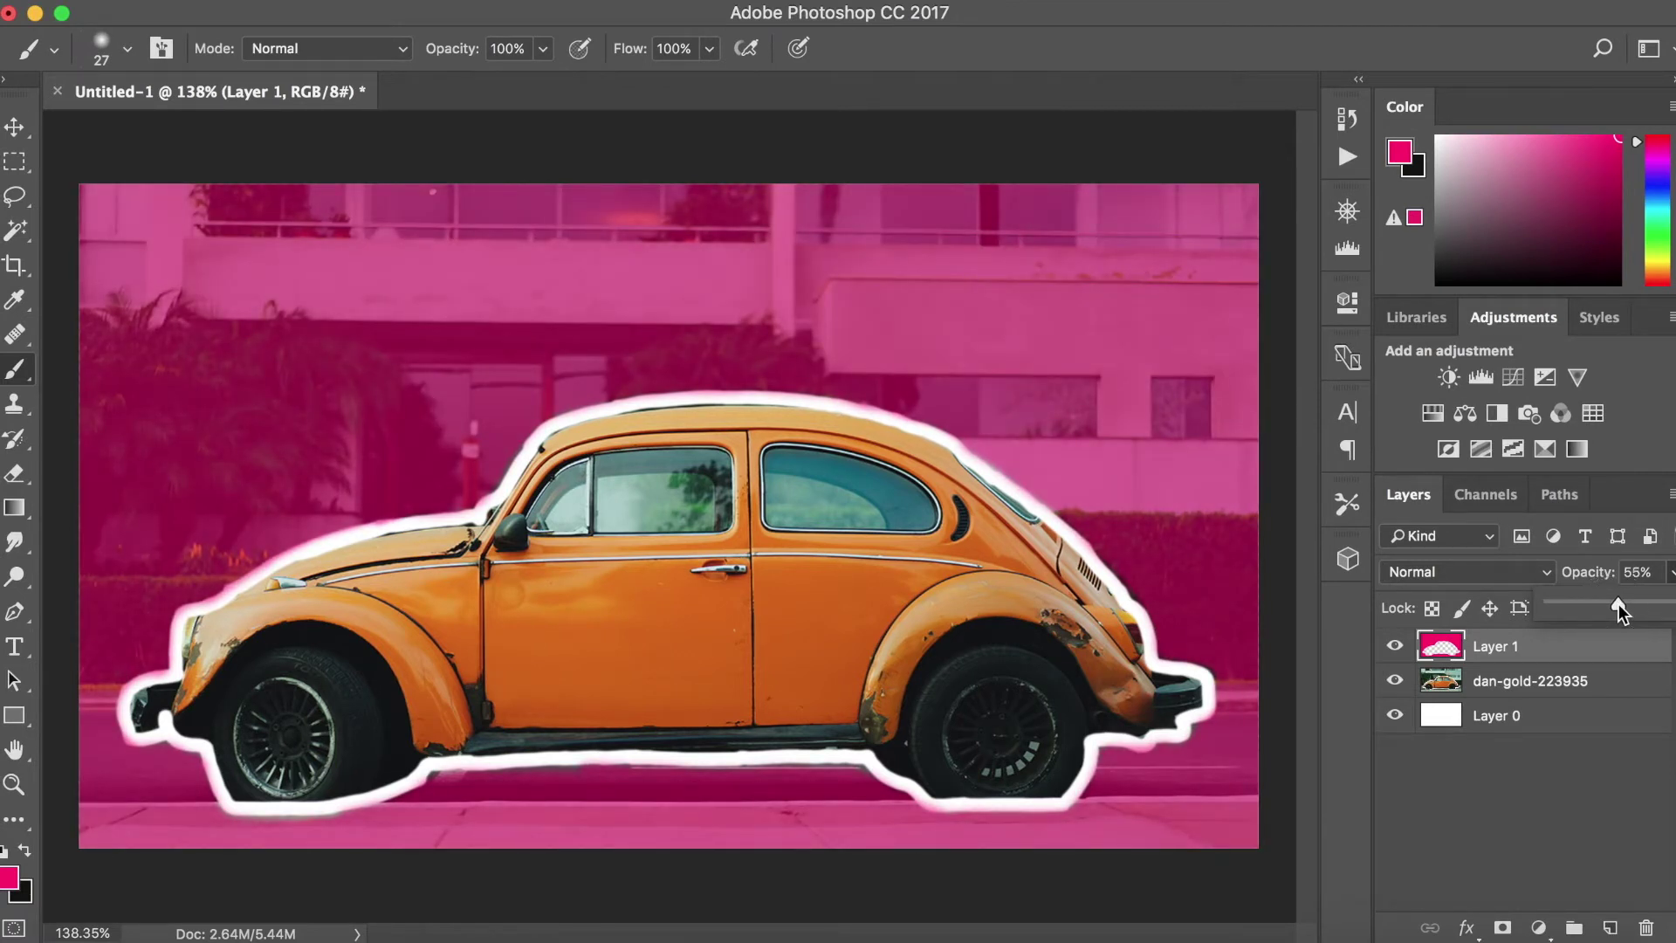
left_click(13, 646)
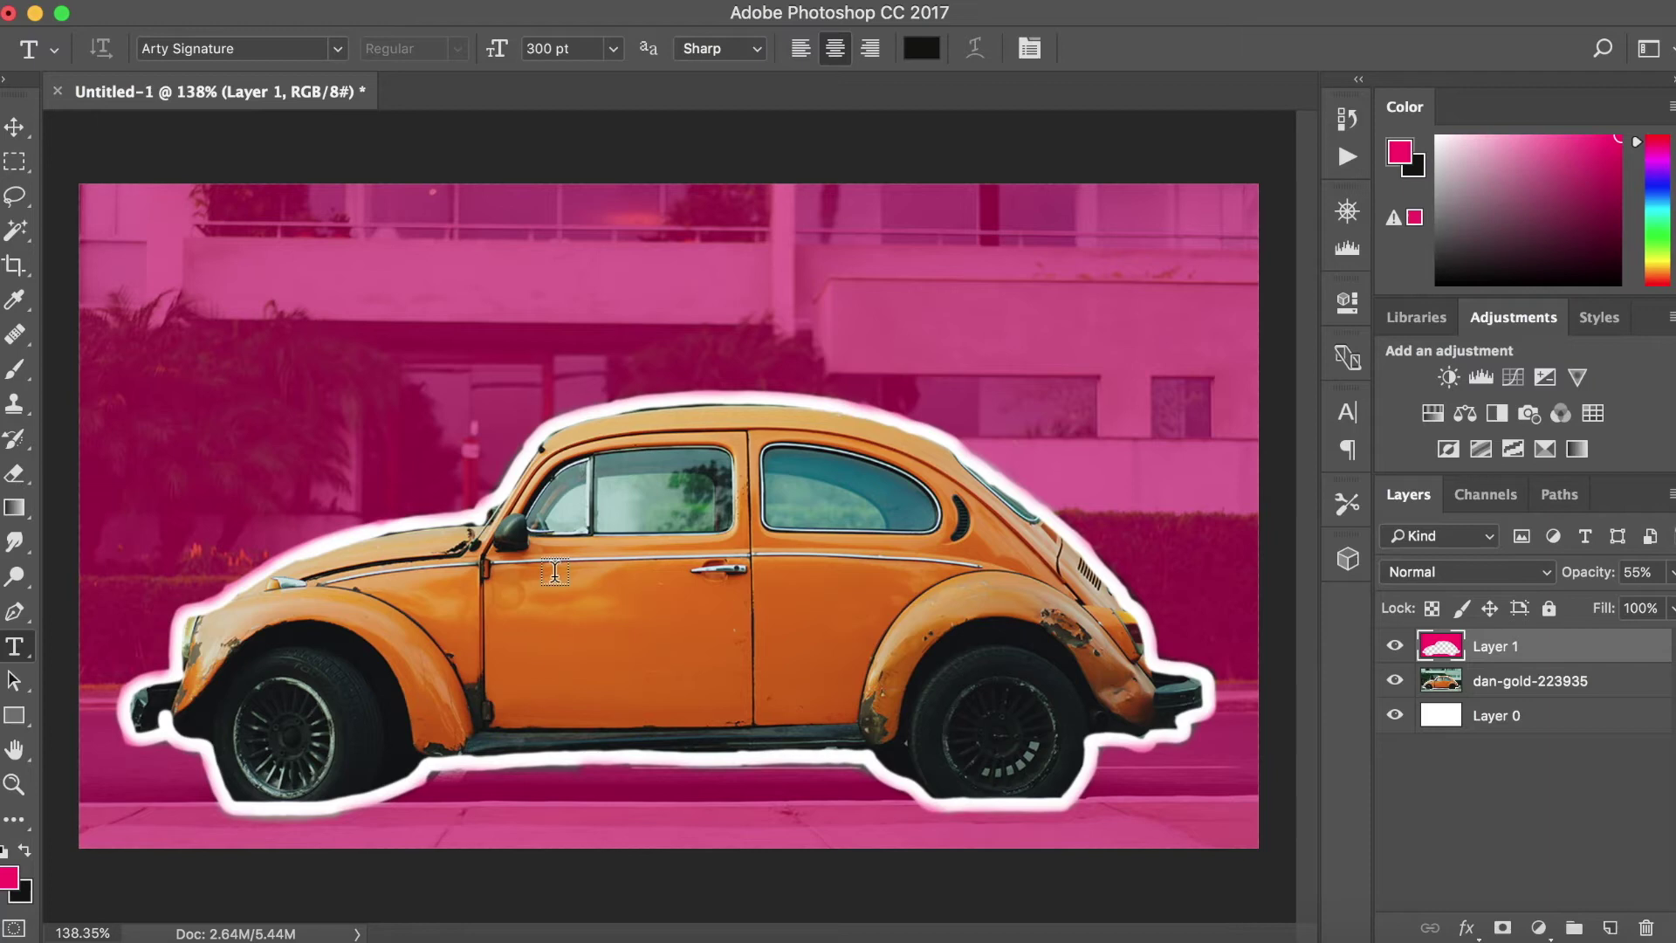
- Set the Type tool's font to Bebas Regular
left_click(262, 48)
key("BackSpace")
type("beb")
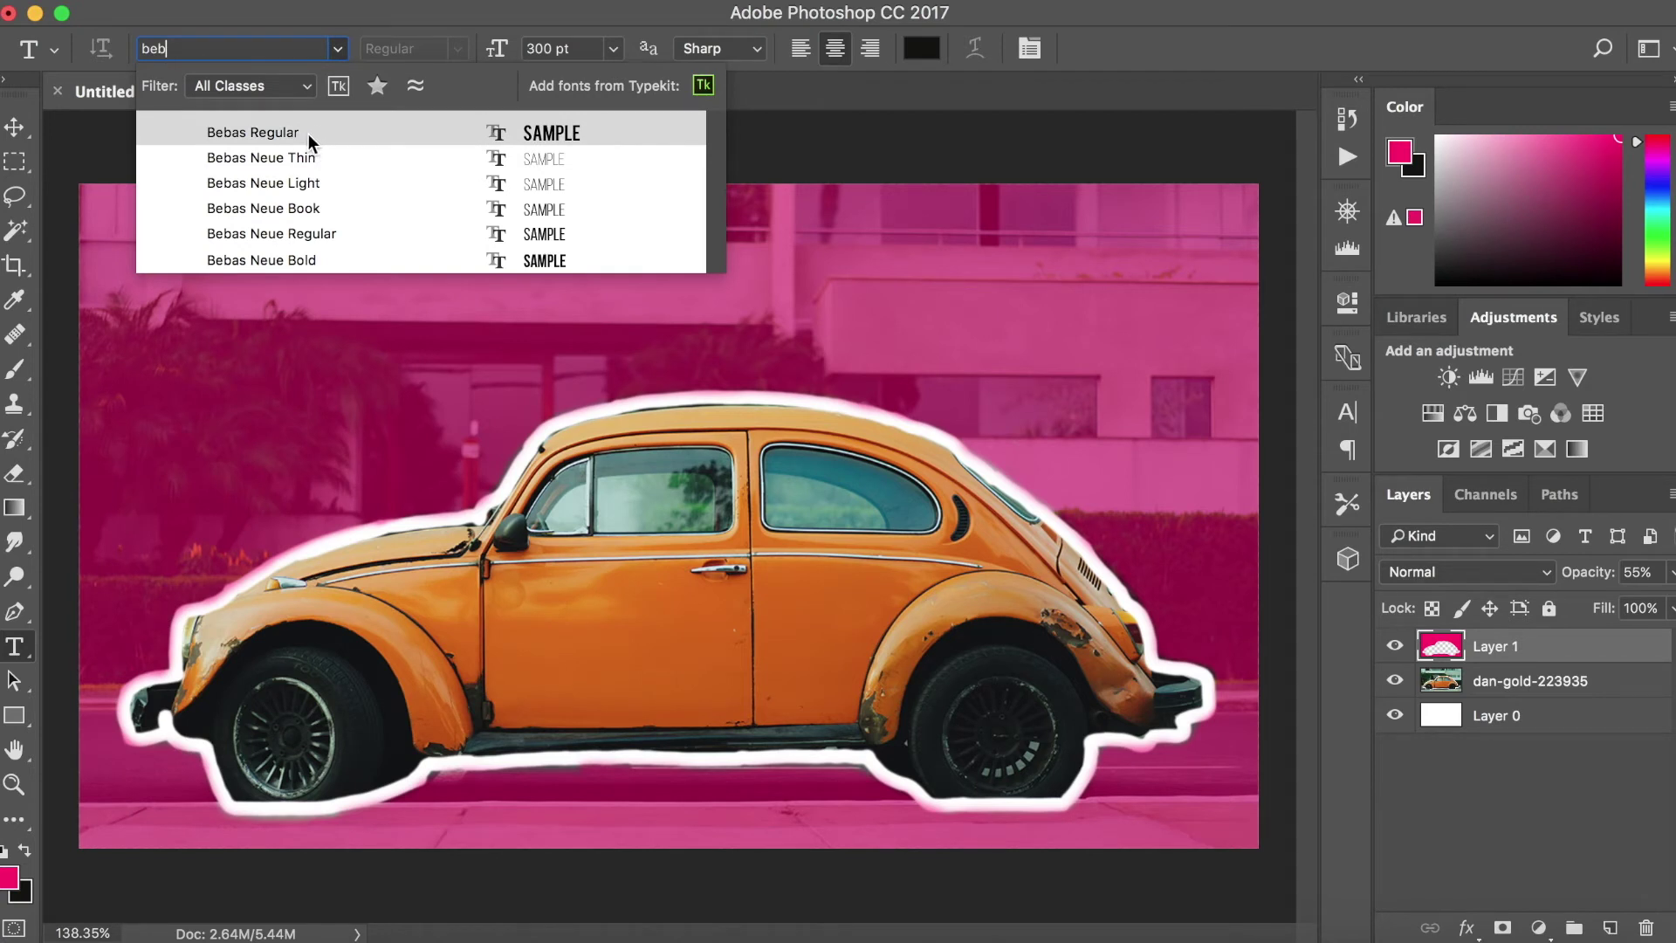
left_click(305, 133)
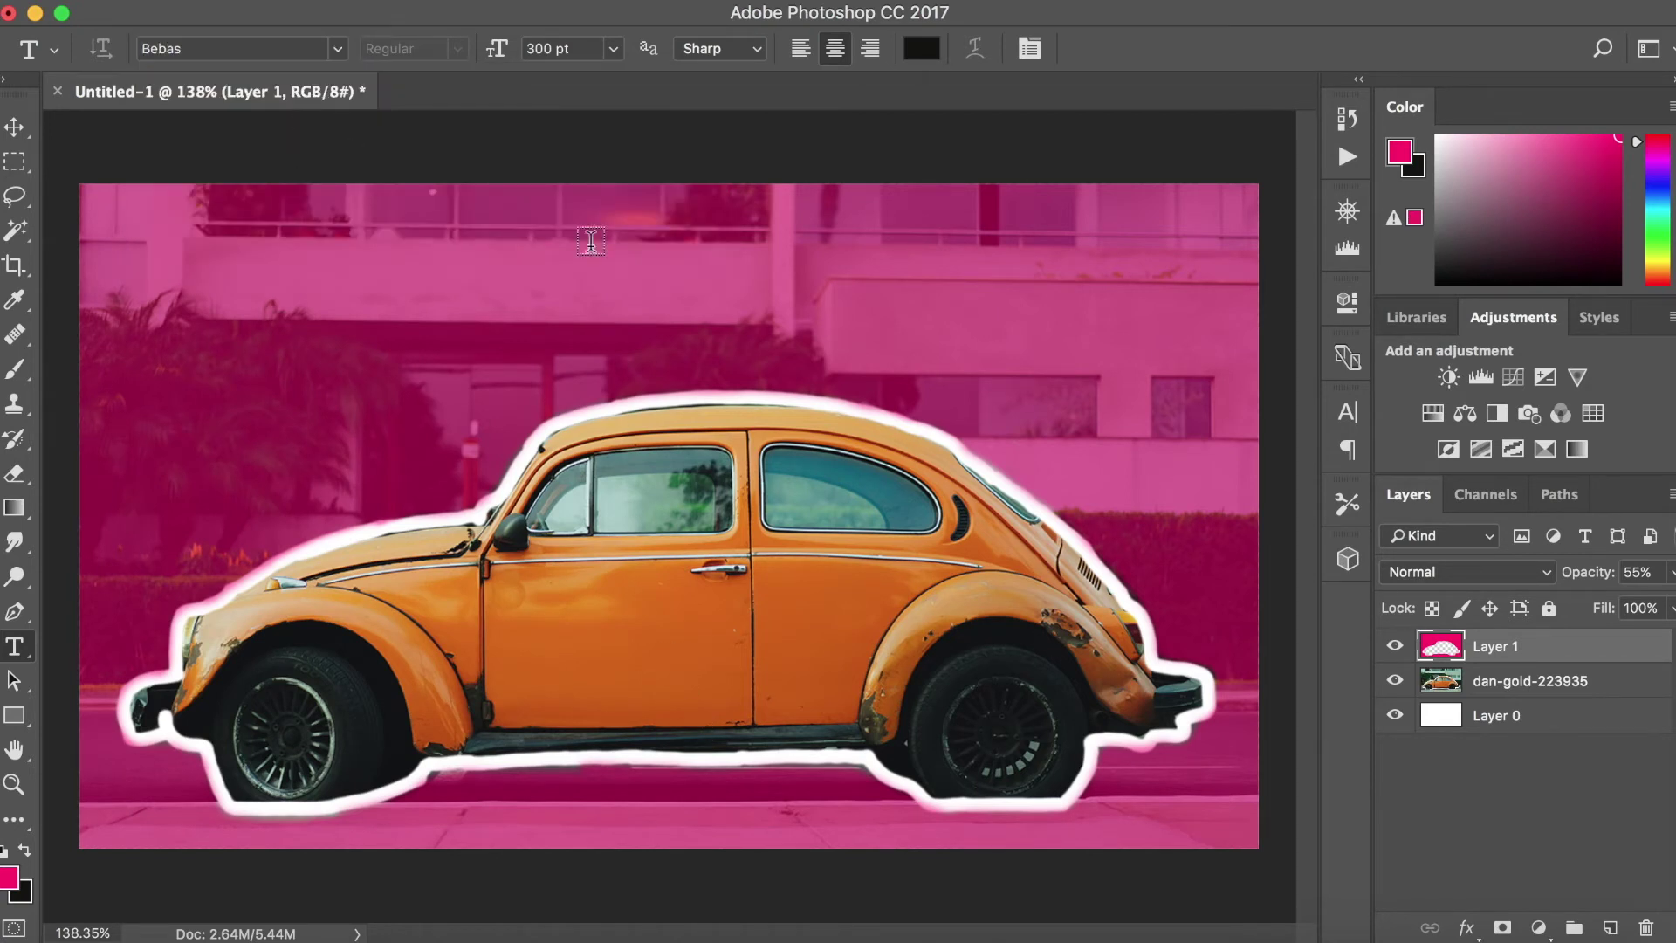
- Start a text layer above the car, set the text colour to white, type 'MY NEW CAR', and select it
left_click(609, 480)
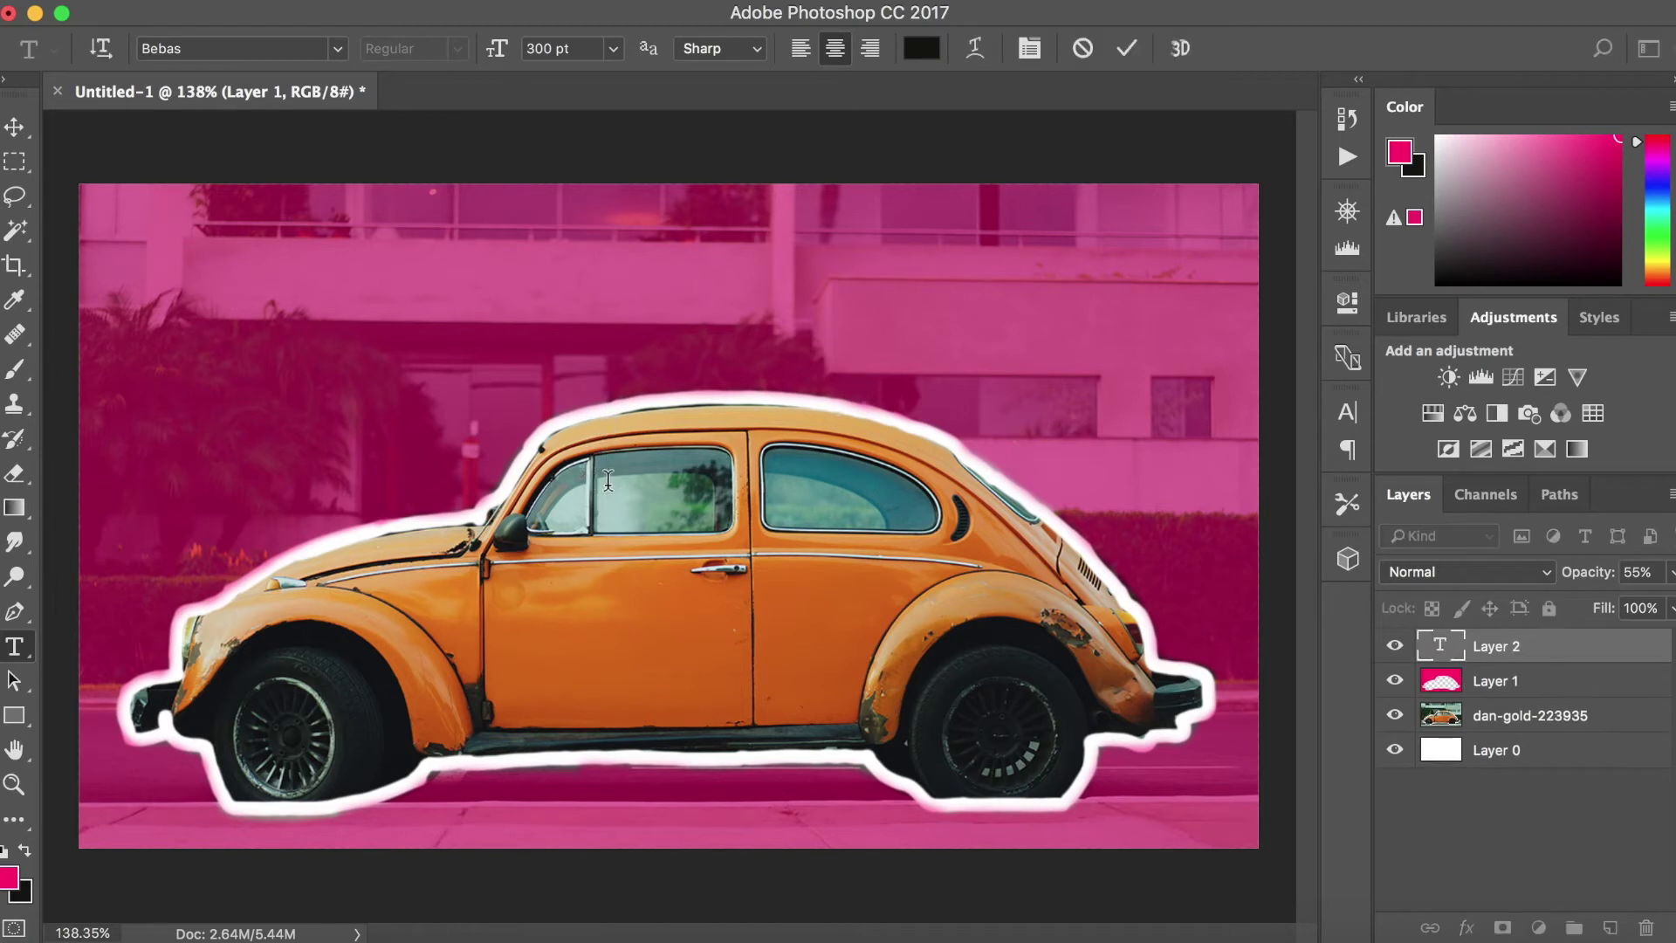
type("MY")
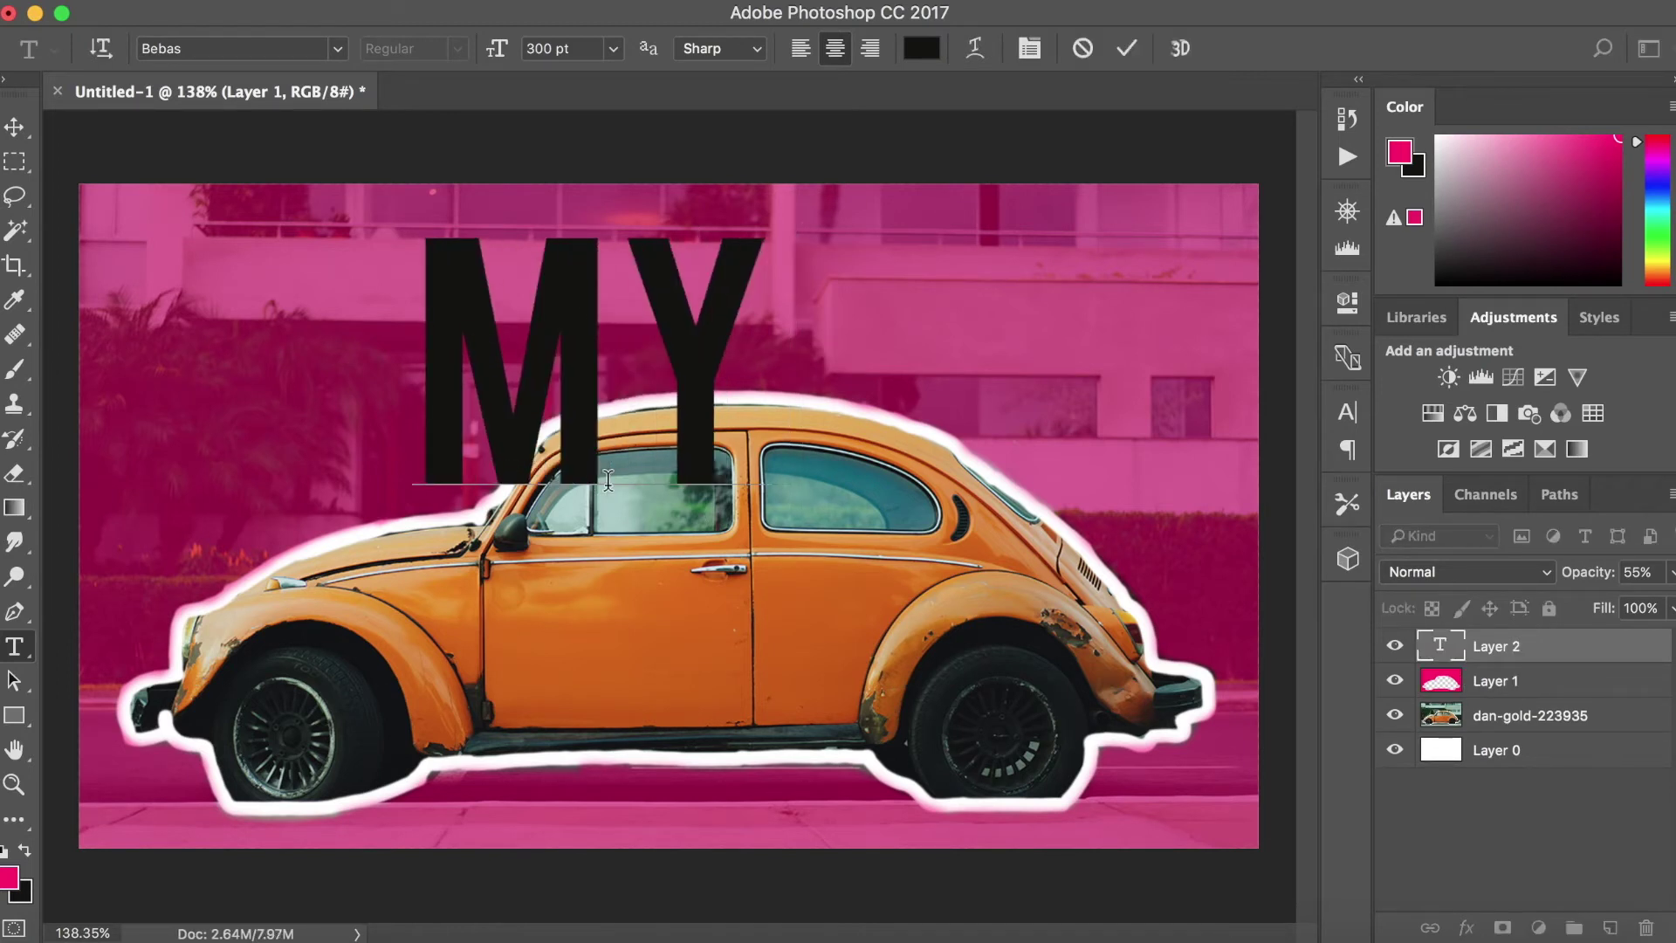
key("BackSpace")
key("BackSpace")
key("BackSpace")
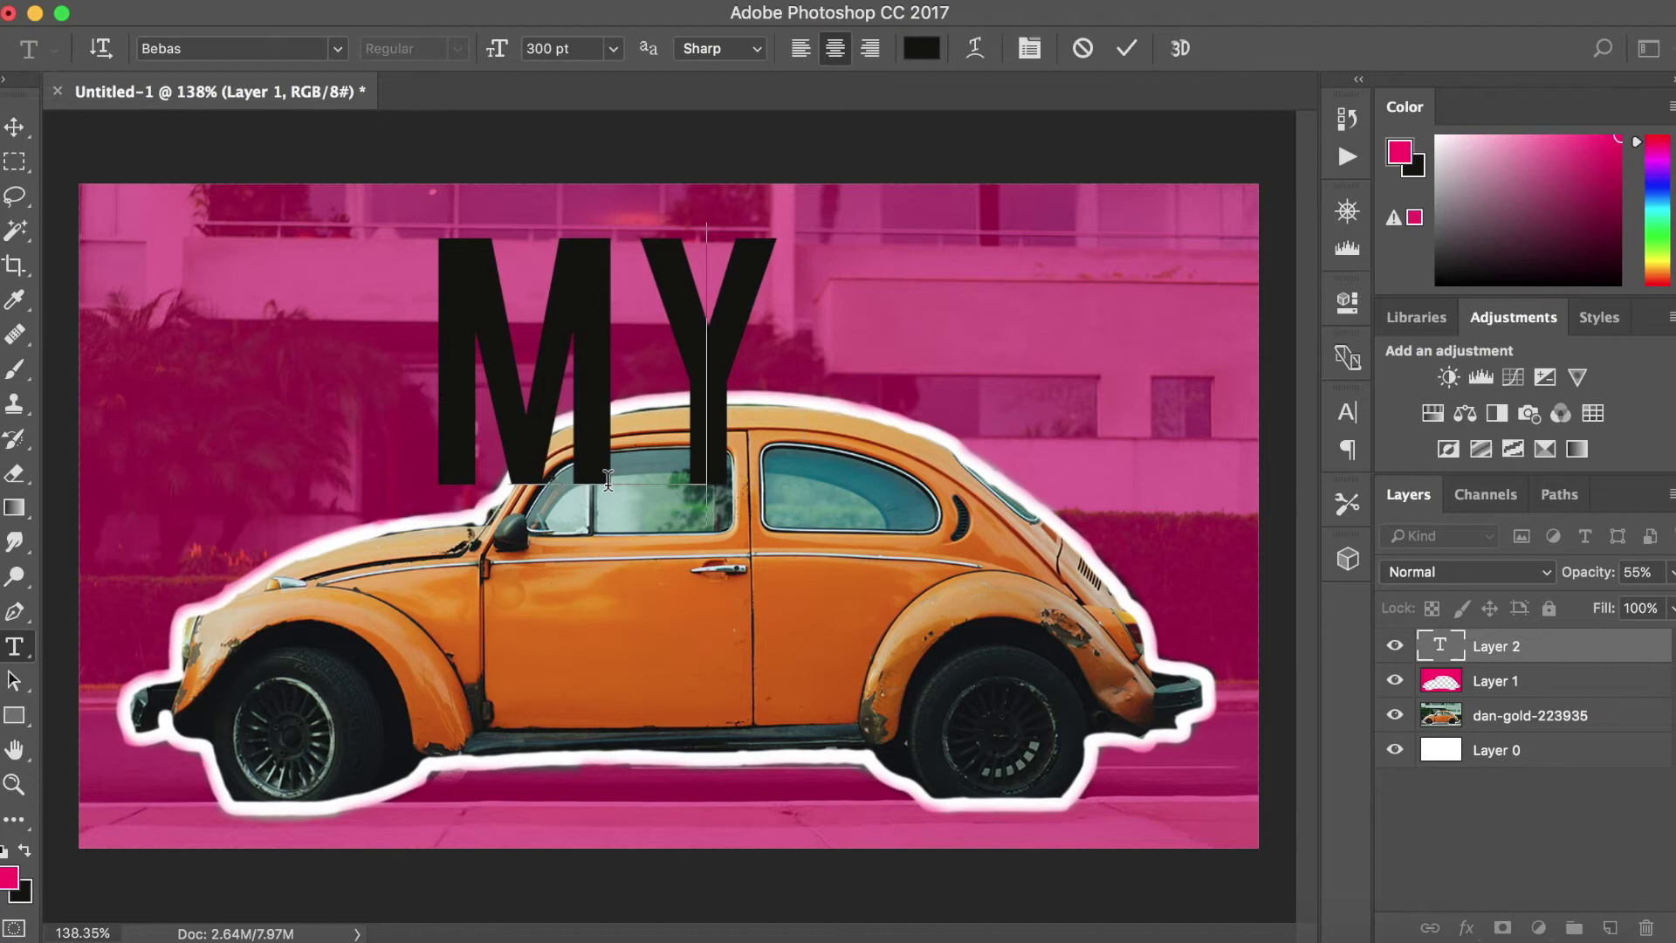
left_click(921, 48)
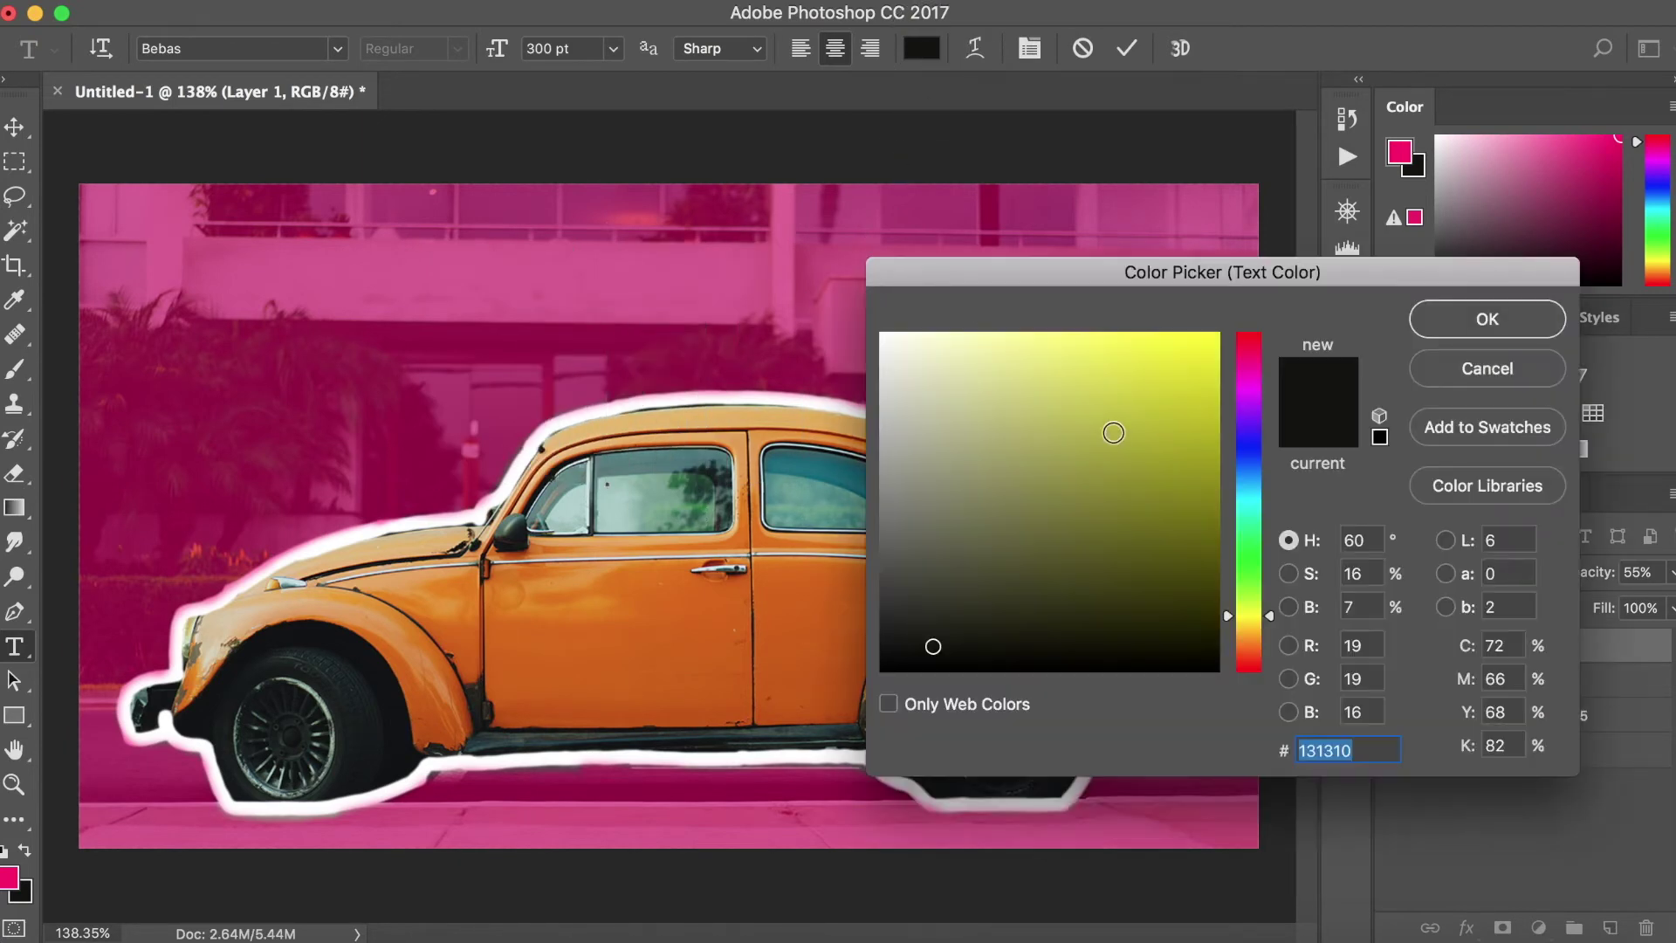
left_click_drag(1112, 434, 880, 333)
left_click(1503, 334)
type("M")
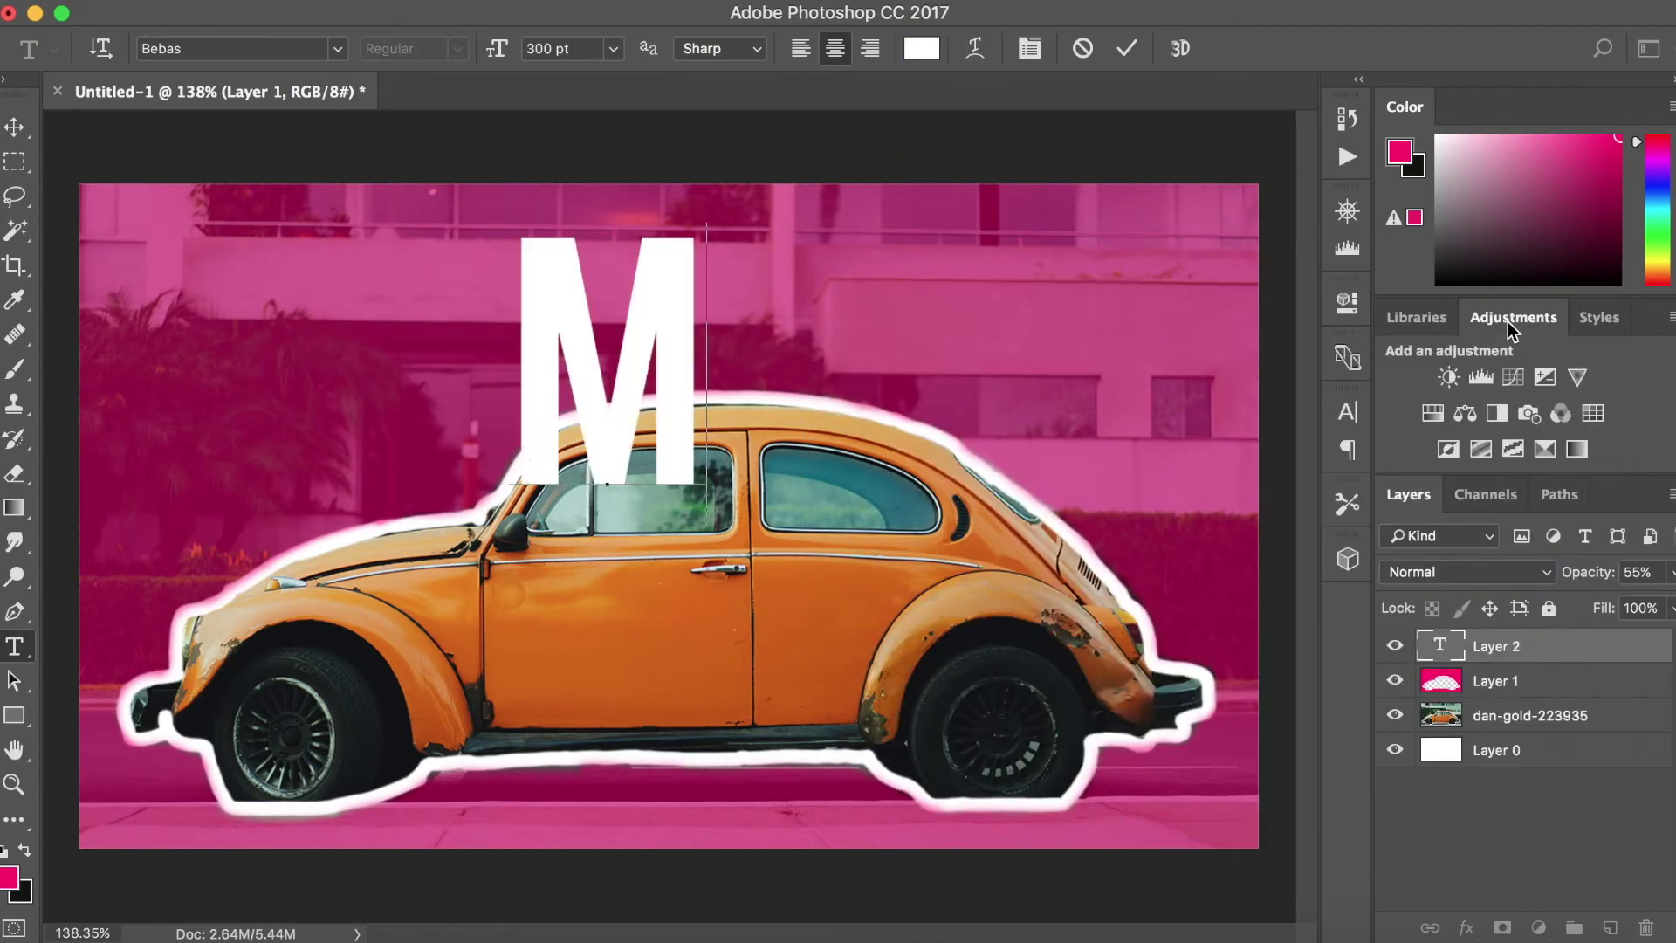
type("Y NEW")
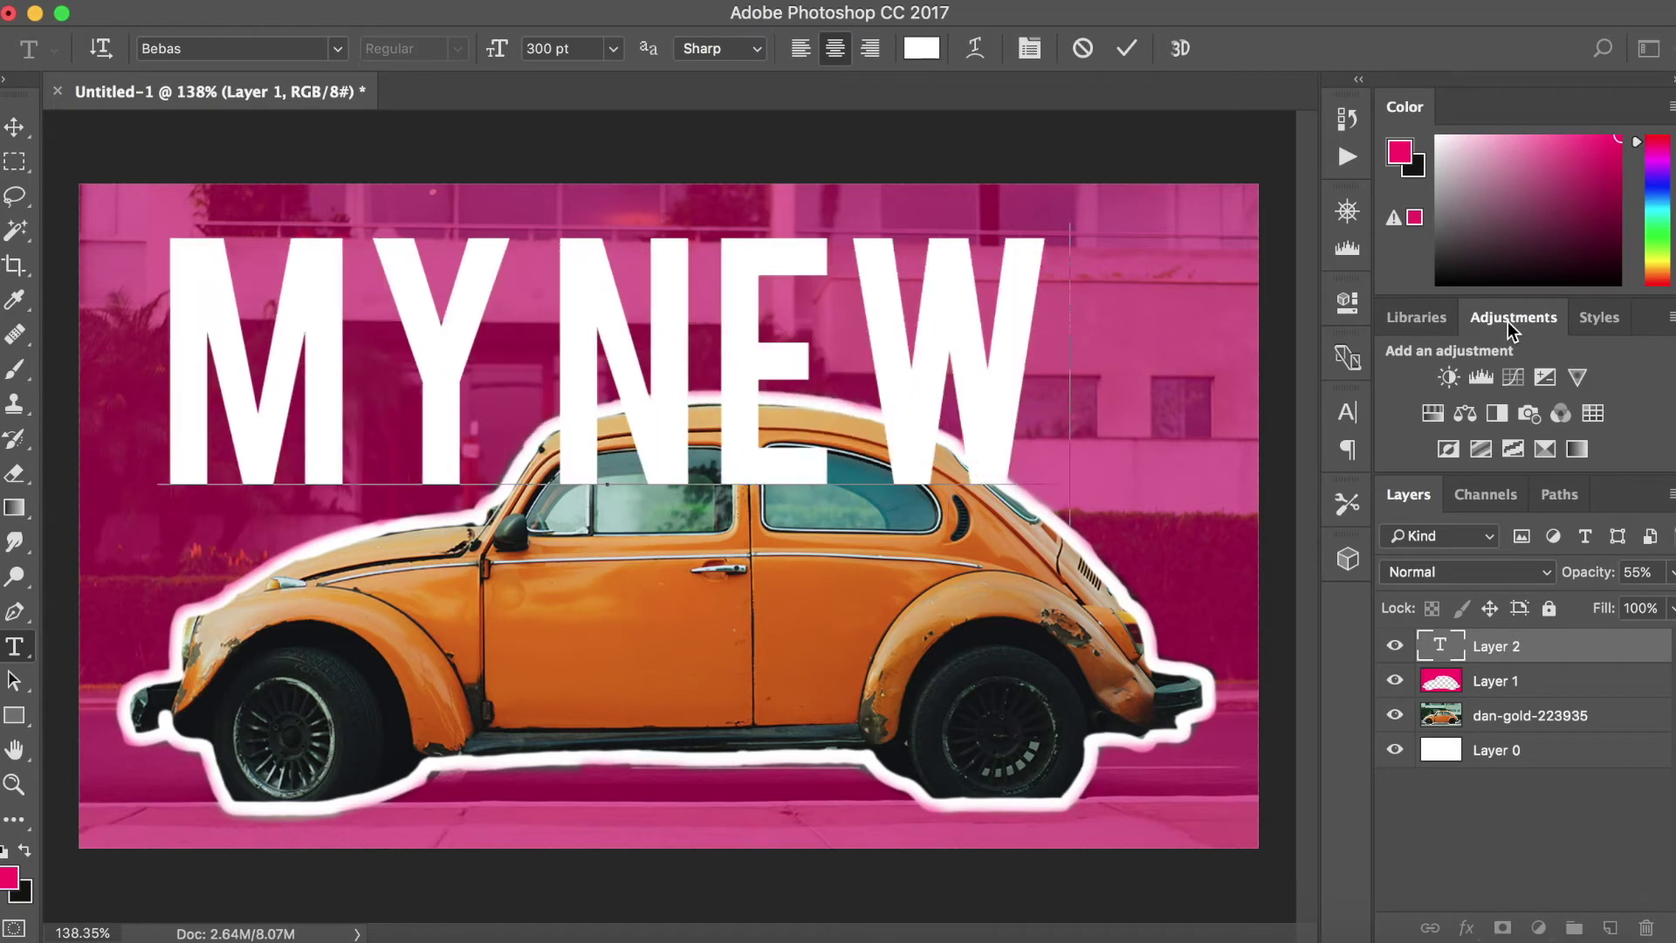
type(" CAR")
key("super+0")
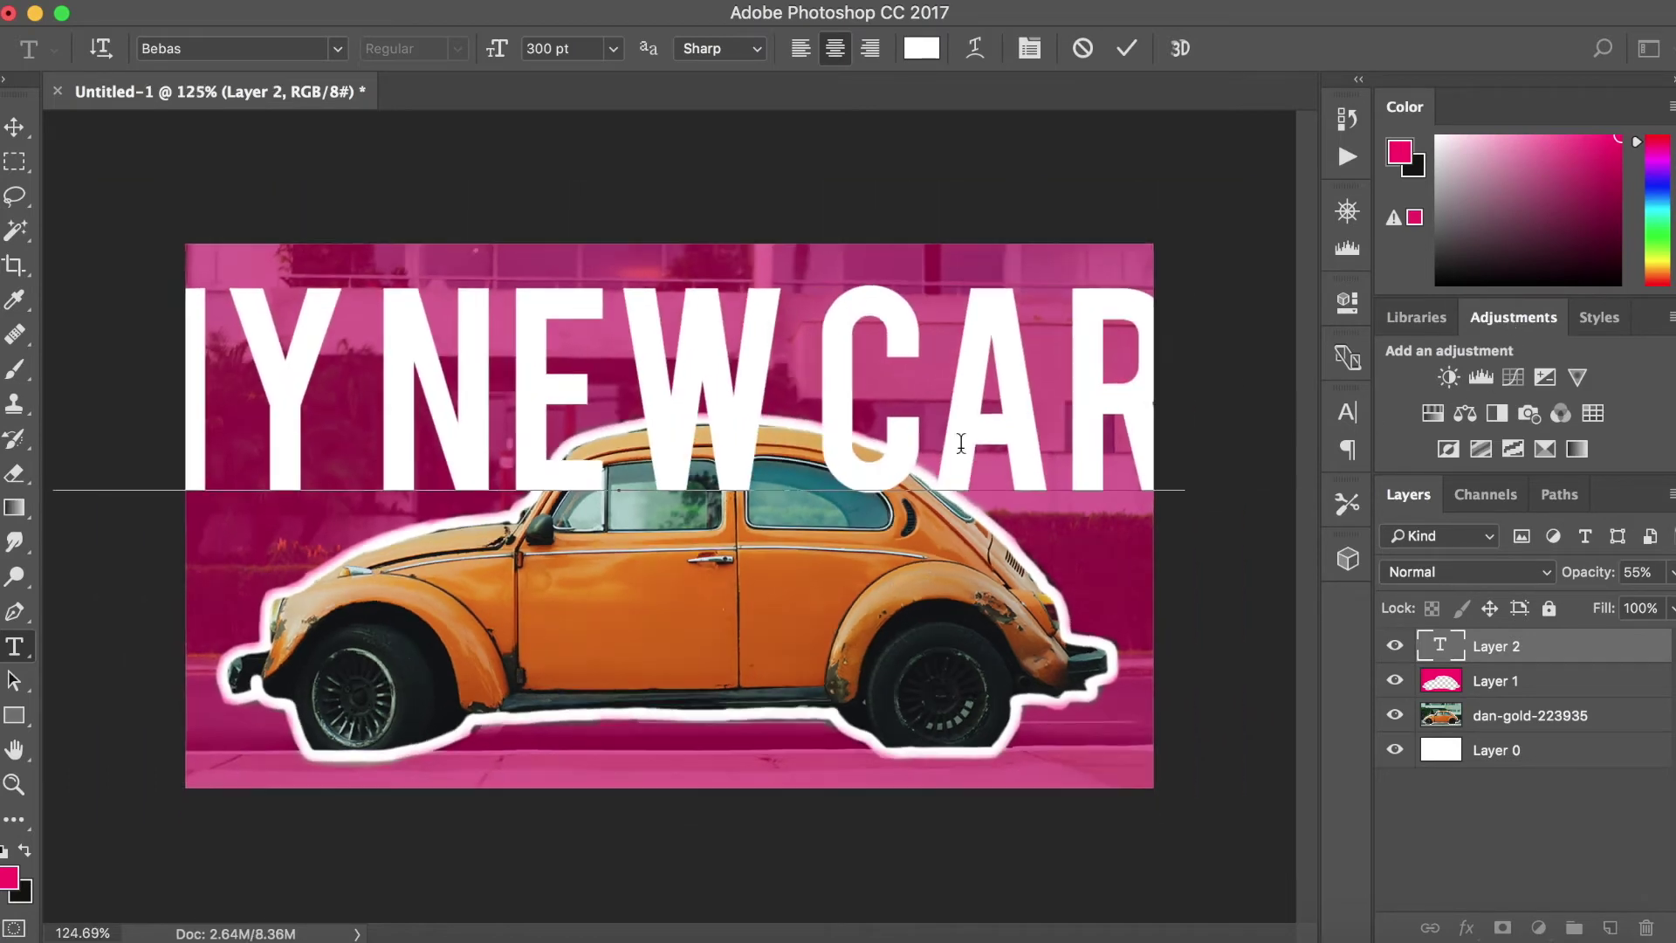
key("super+a")
- Commit the MY NEW CAR text and shift it to the right
type("200")
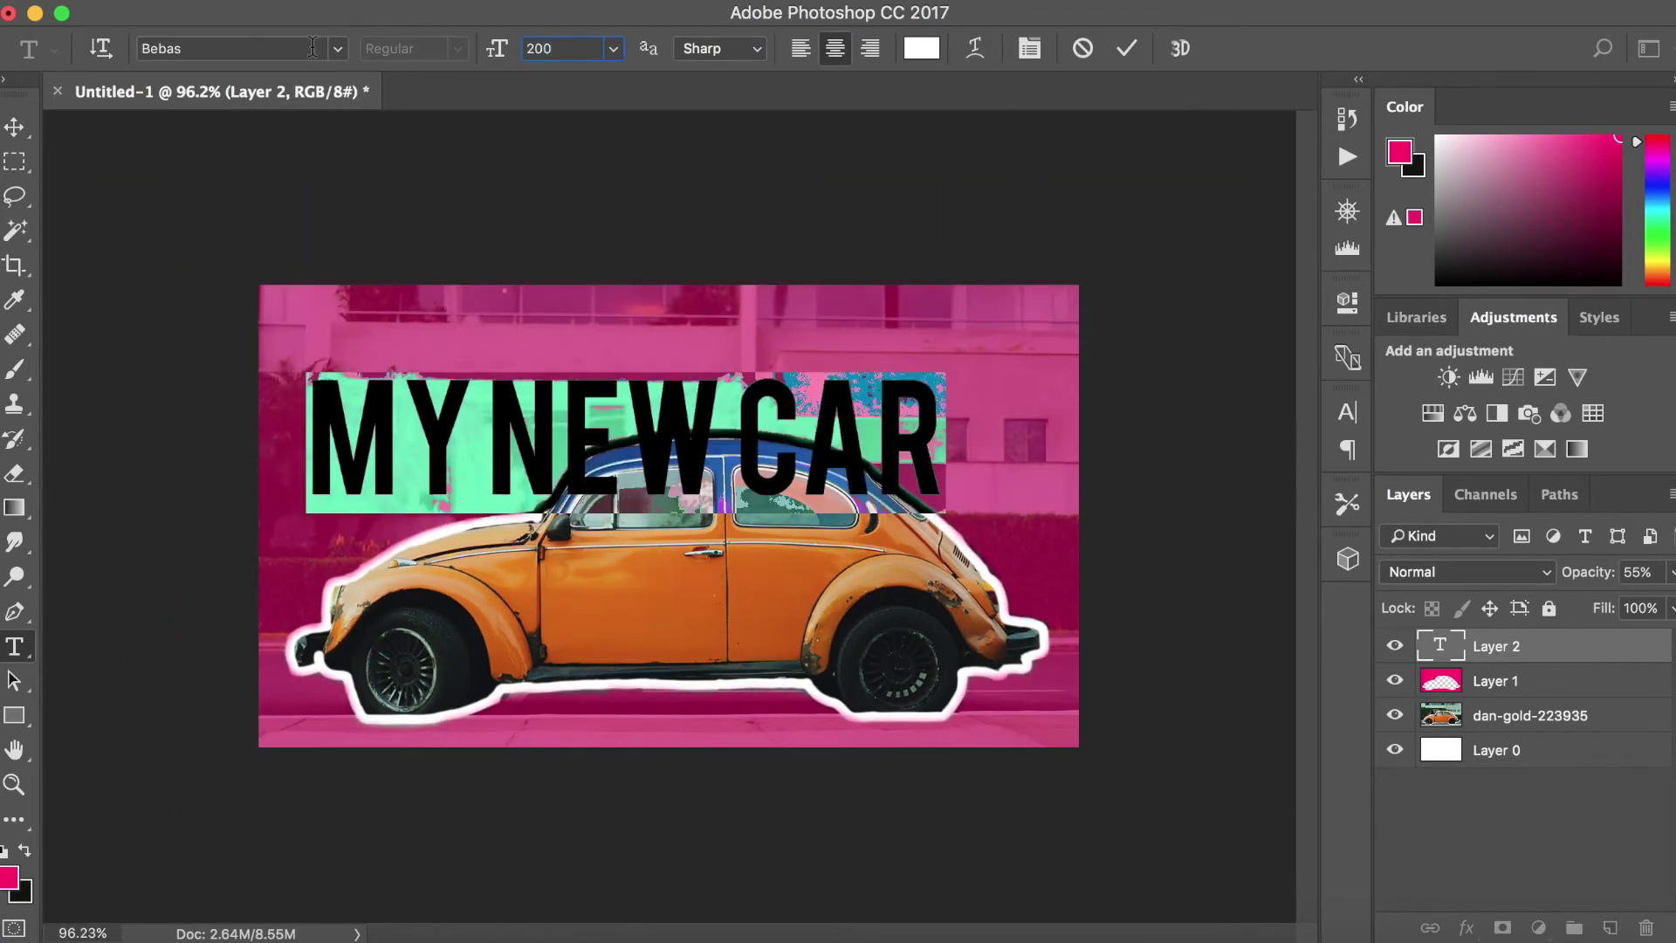
left_click(14, 126)
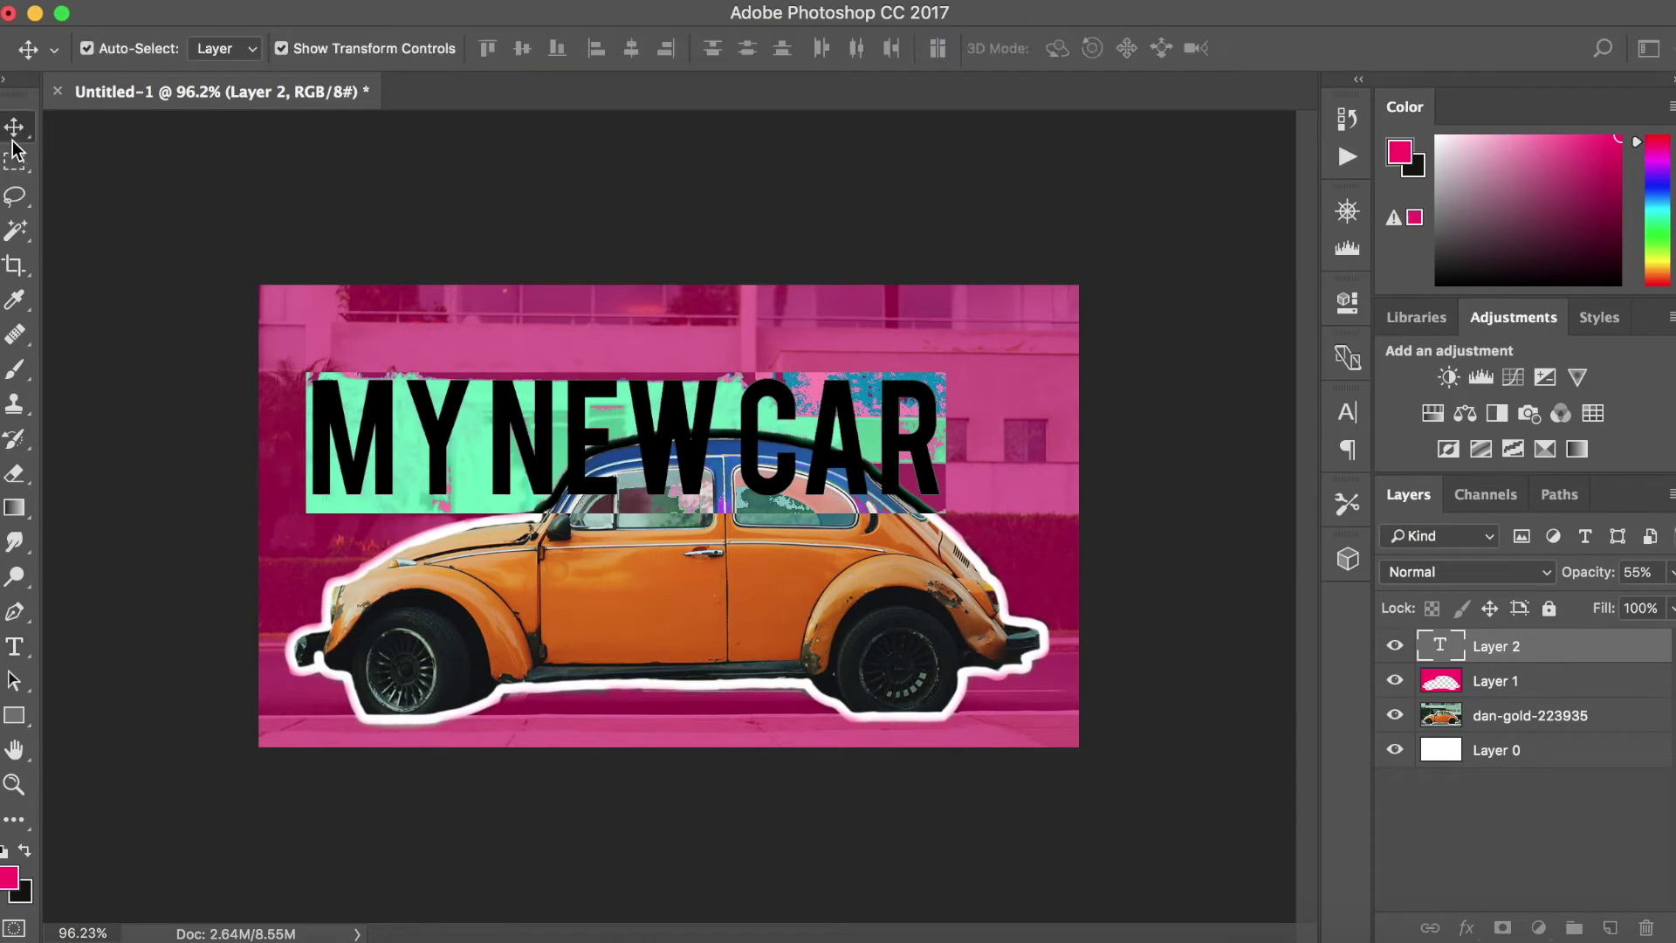
left_click_drag(506, 394, 577, 336)
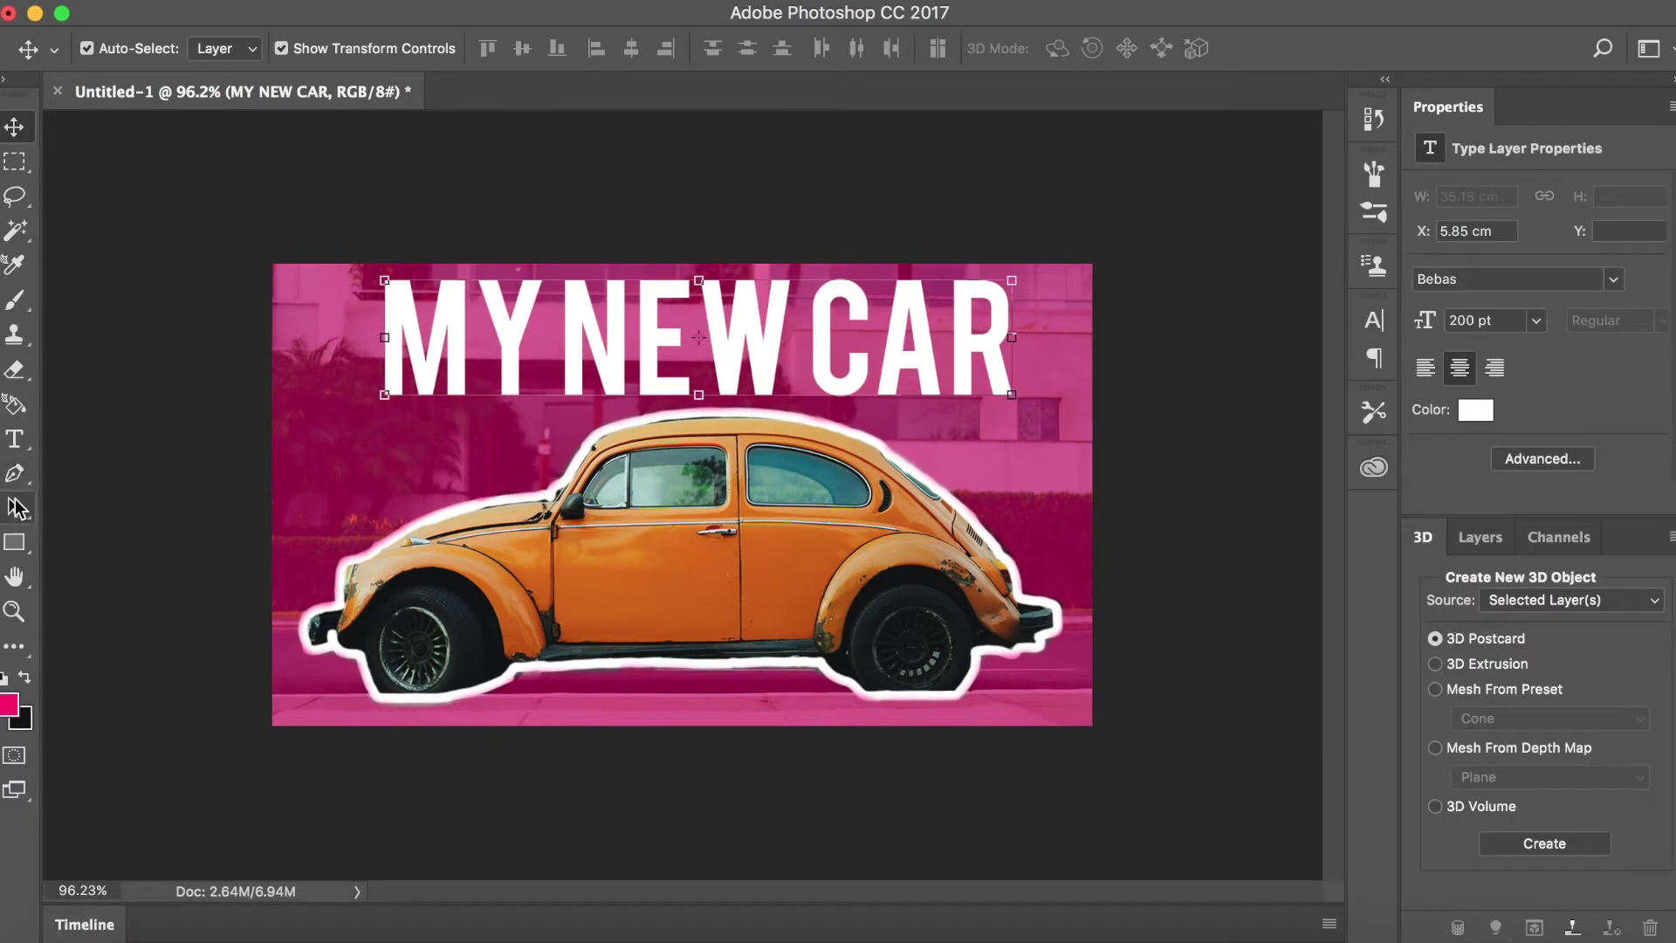
- Warp the heading with the Arch style at about +9 bend and 0 horizontal distortion
left_click(15, 441)
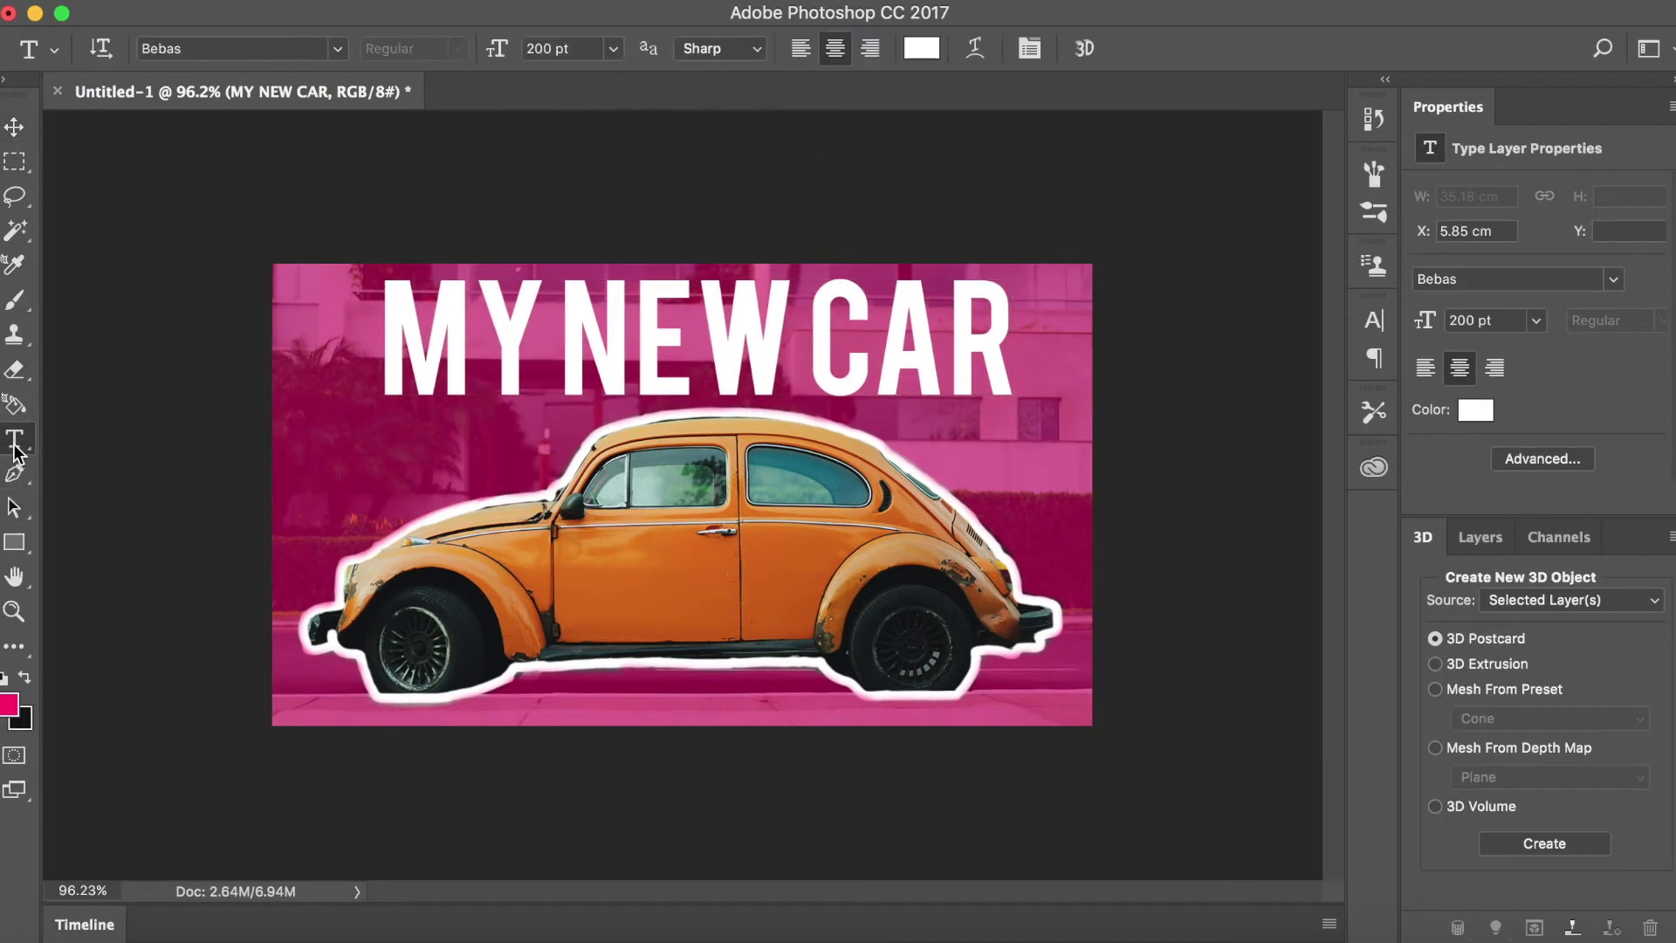
left_click(975, 49)
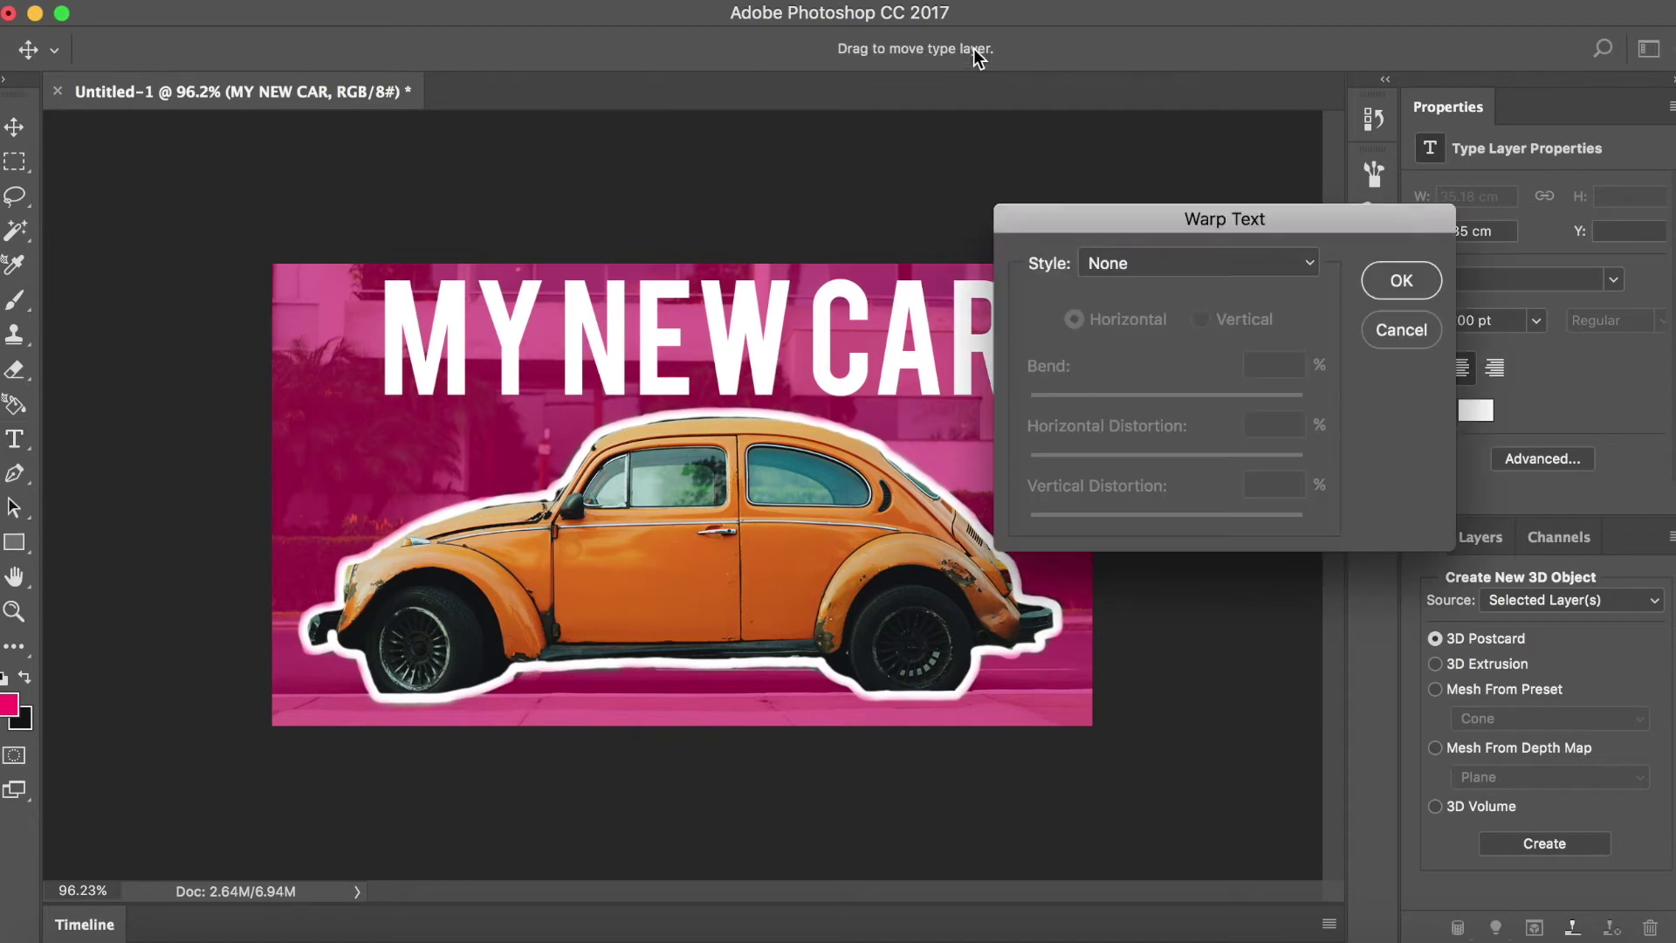
left_click(1178, 261)
left_click(1197, 344)
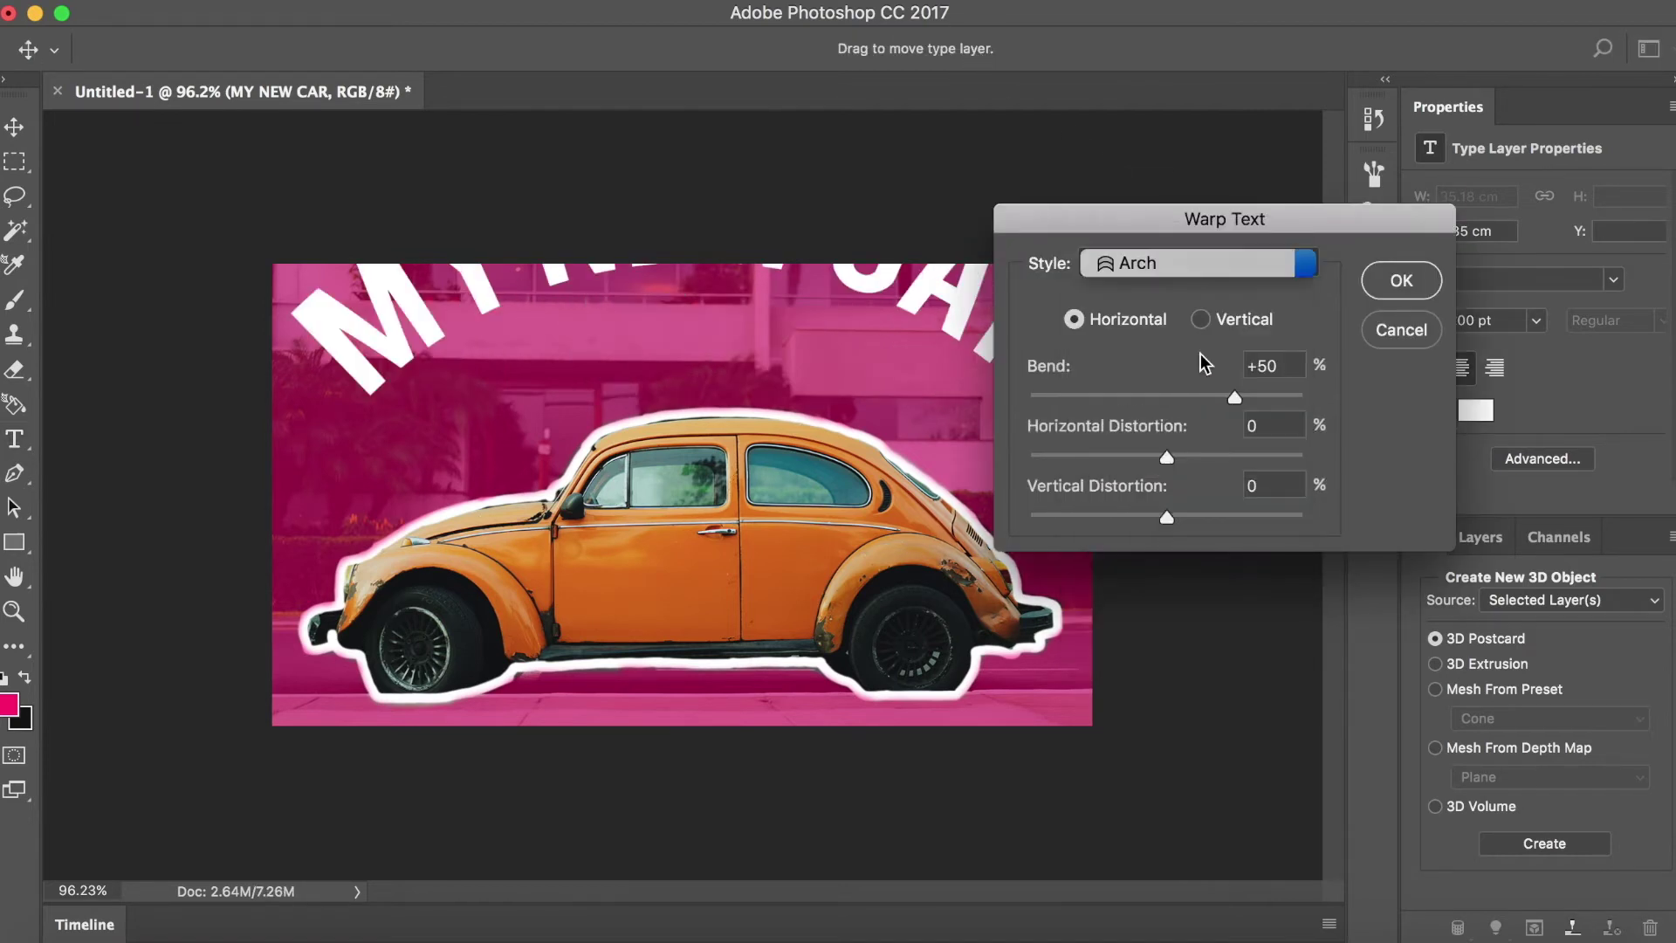
left_click_drag(1235, 398, 1179, 400)
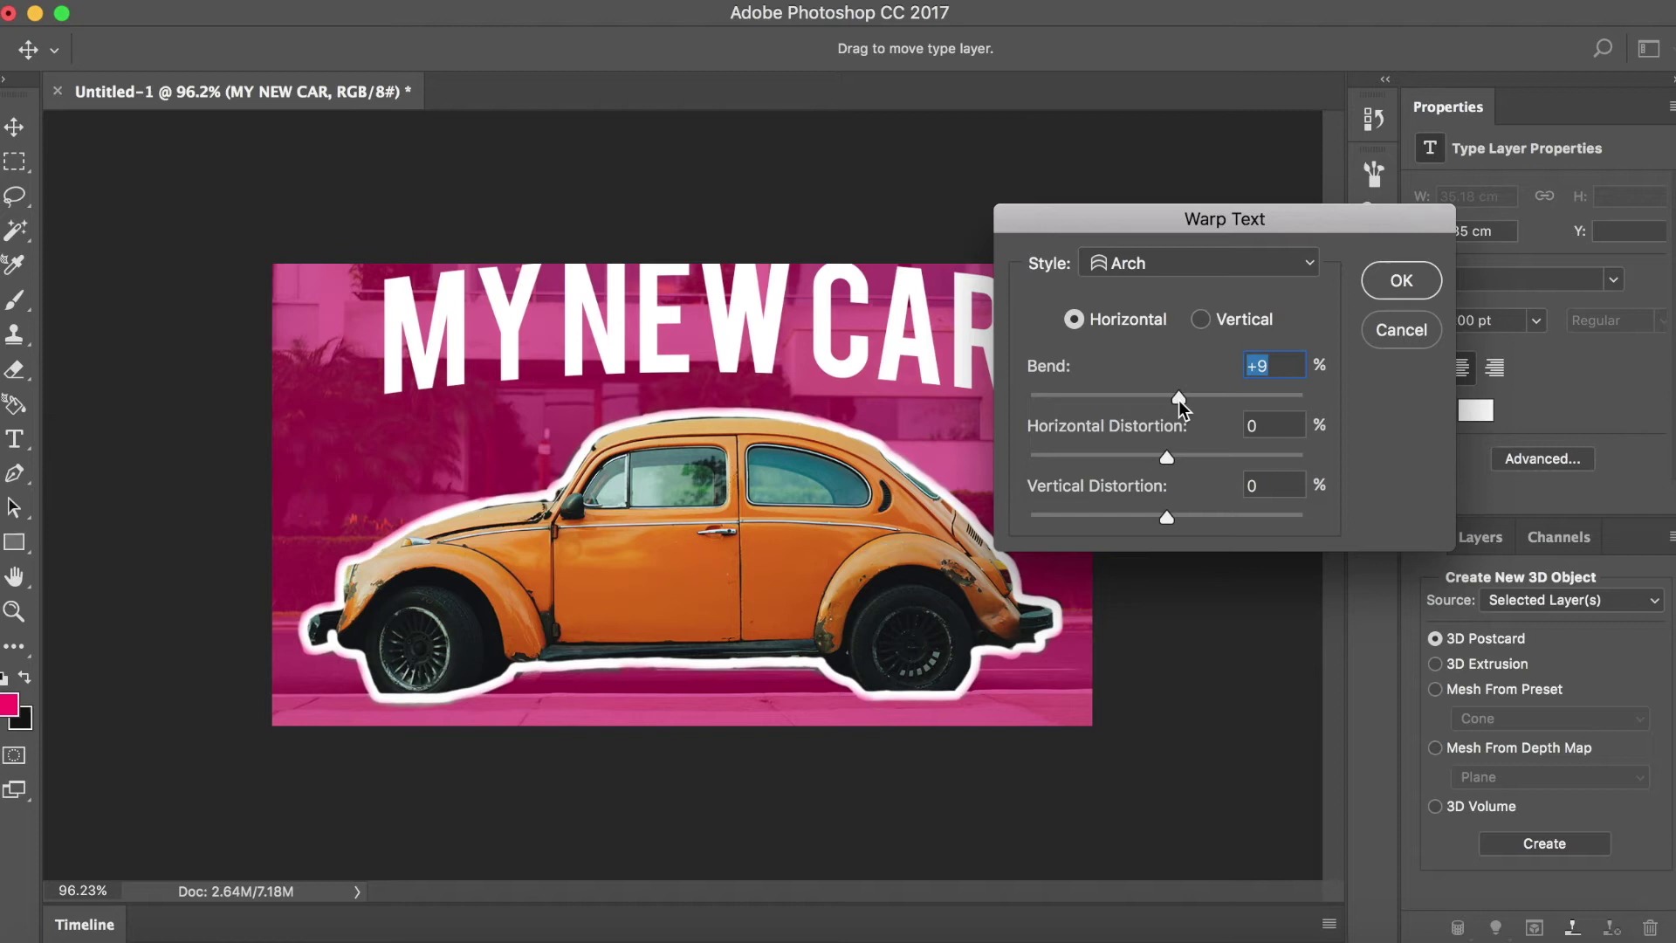
mouse_move(1166, 455)
left_mouse_down()
mouse_move(1223, 455)
mouse_move(1198, 456)
left_mouse_up()
type("0")
left_click(1401, 281)
- Nudge the arched heading down slightly and align it to the canvas's horizontal centre
key("v")
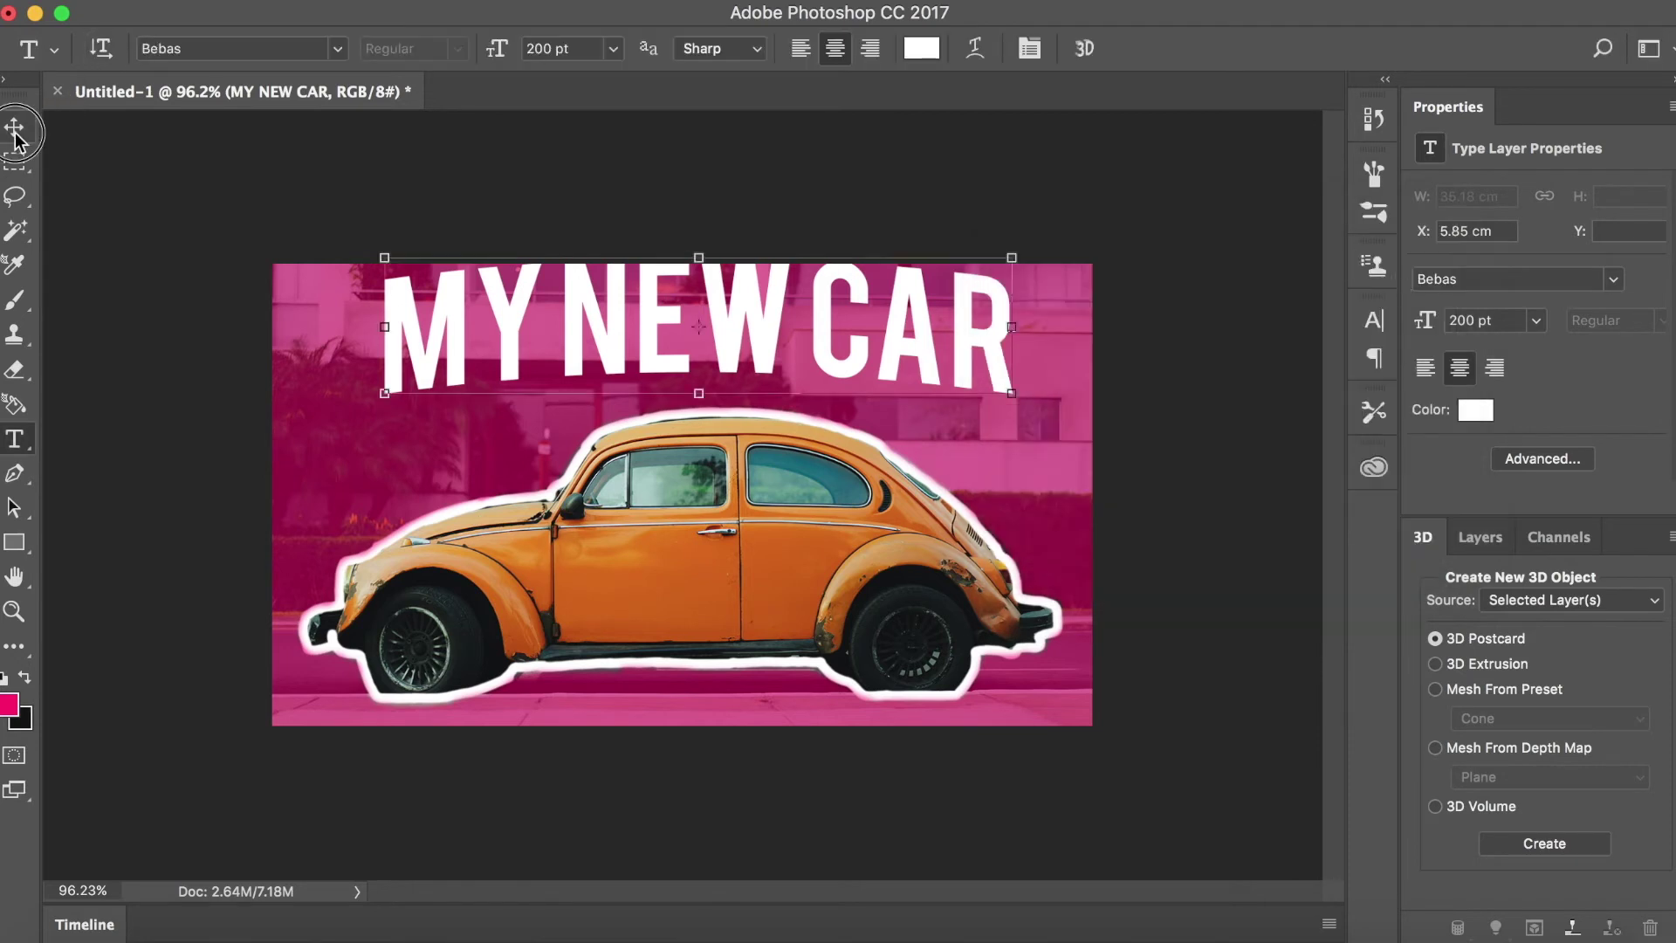
left_click_drag(503, 288, 503, 316)
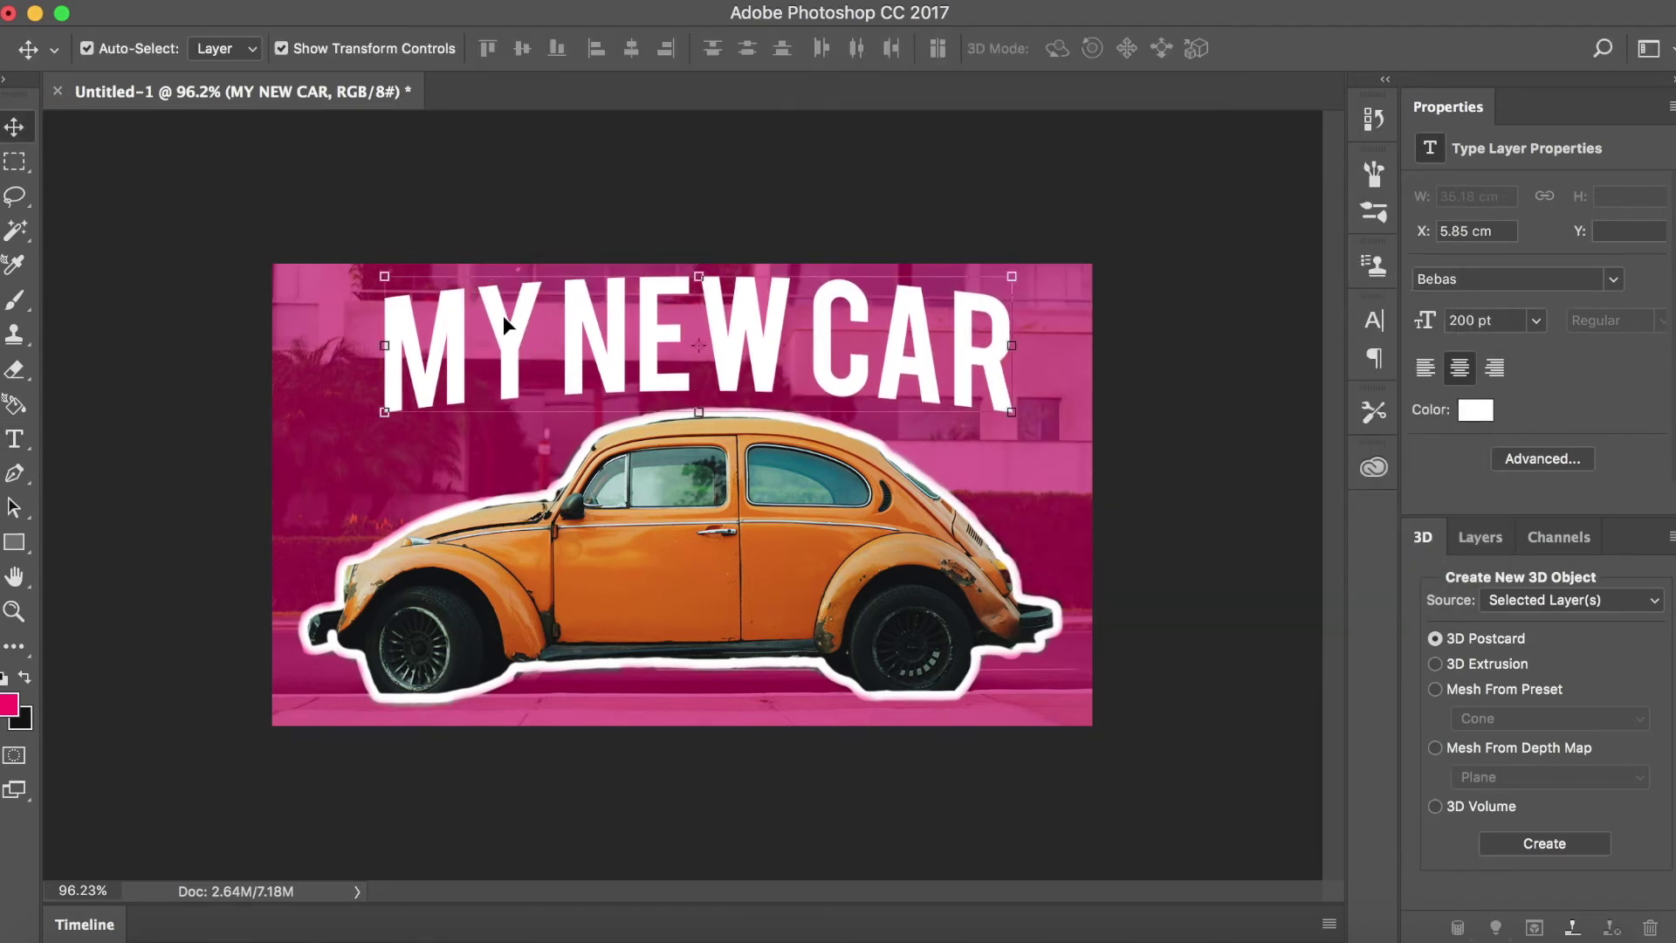
key("ctrl+a")
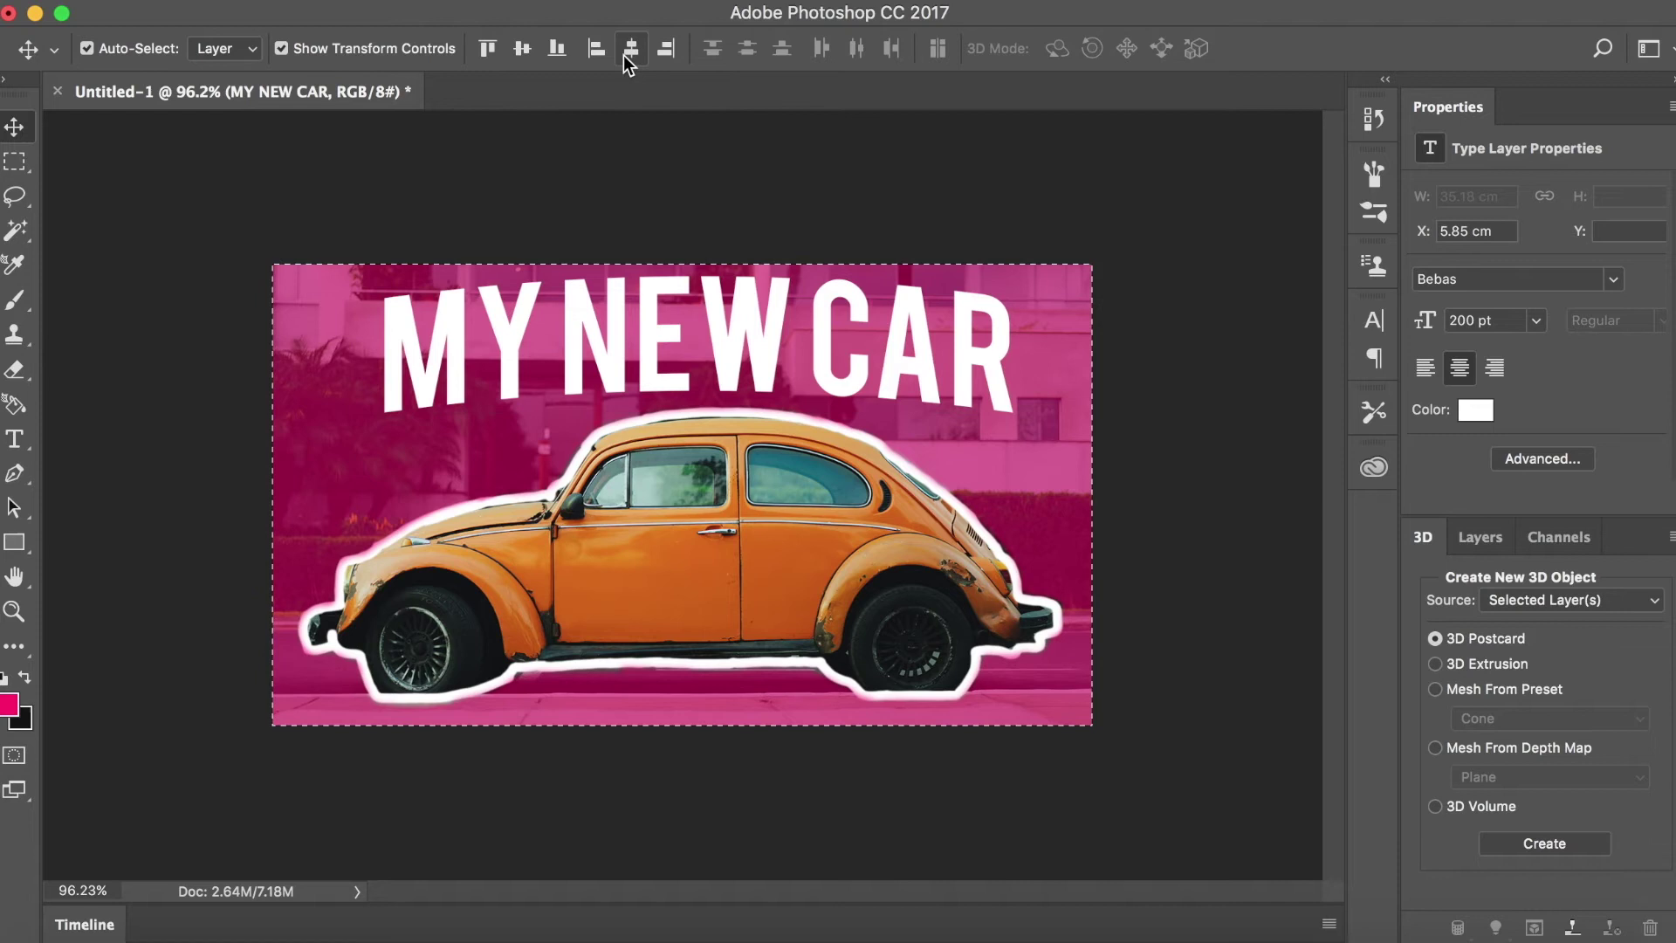
left_click(630, 49)
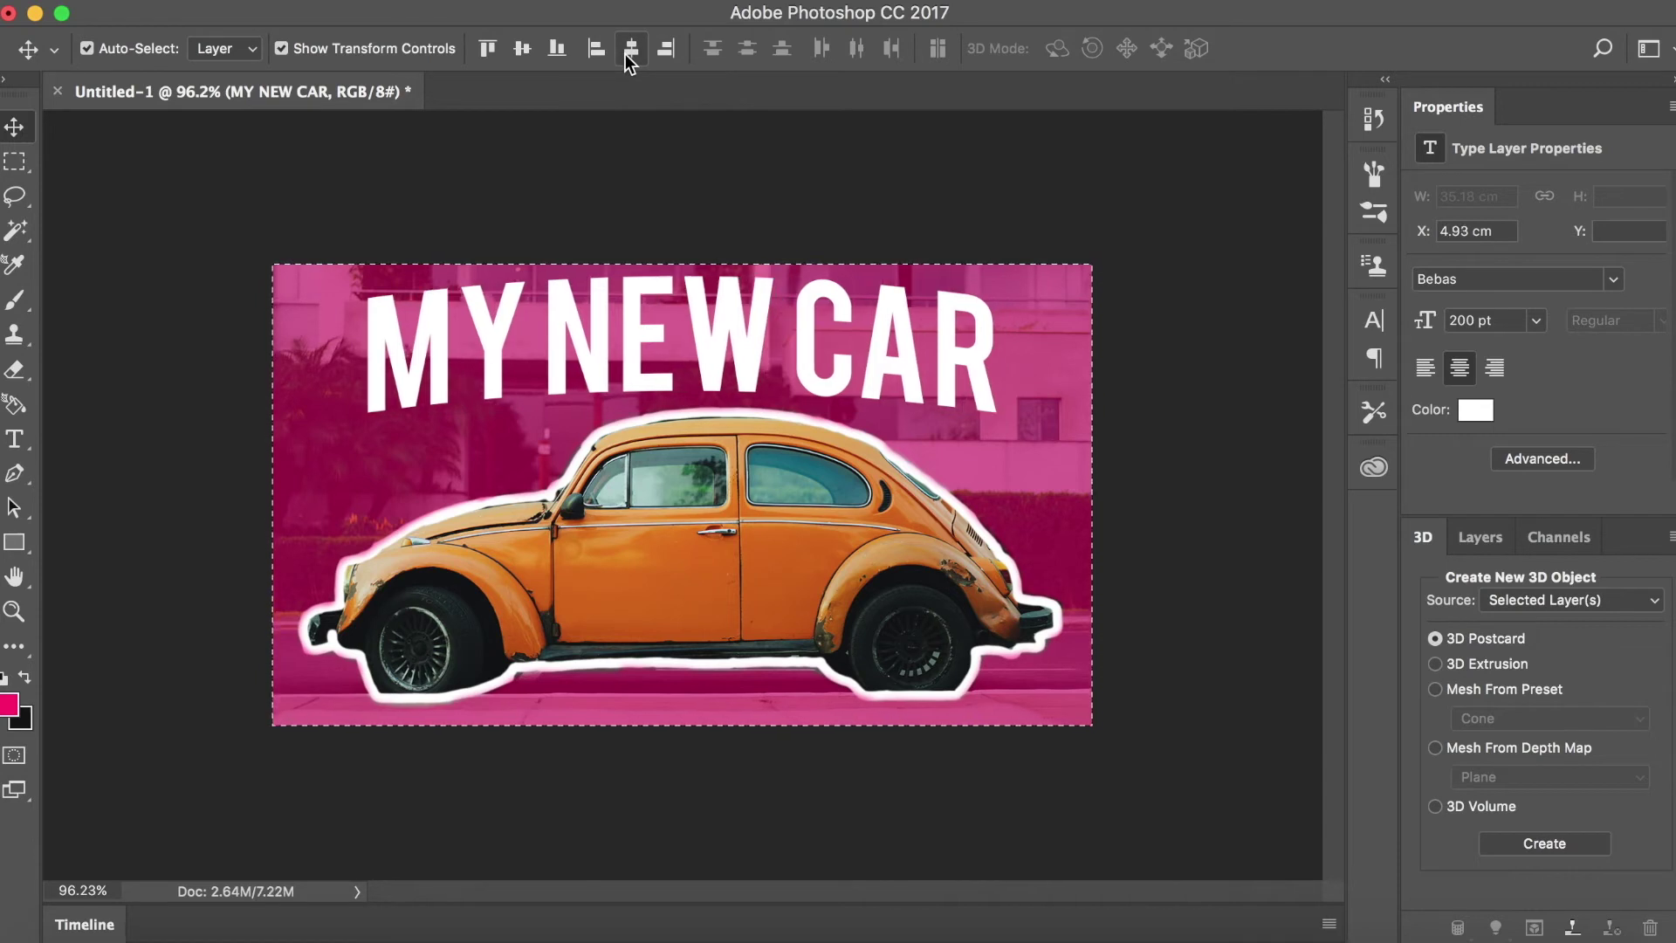
left_click(15, 195)
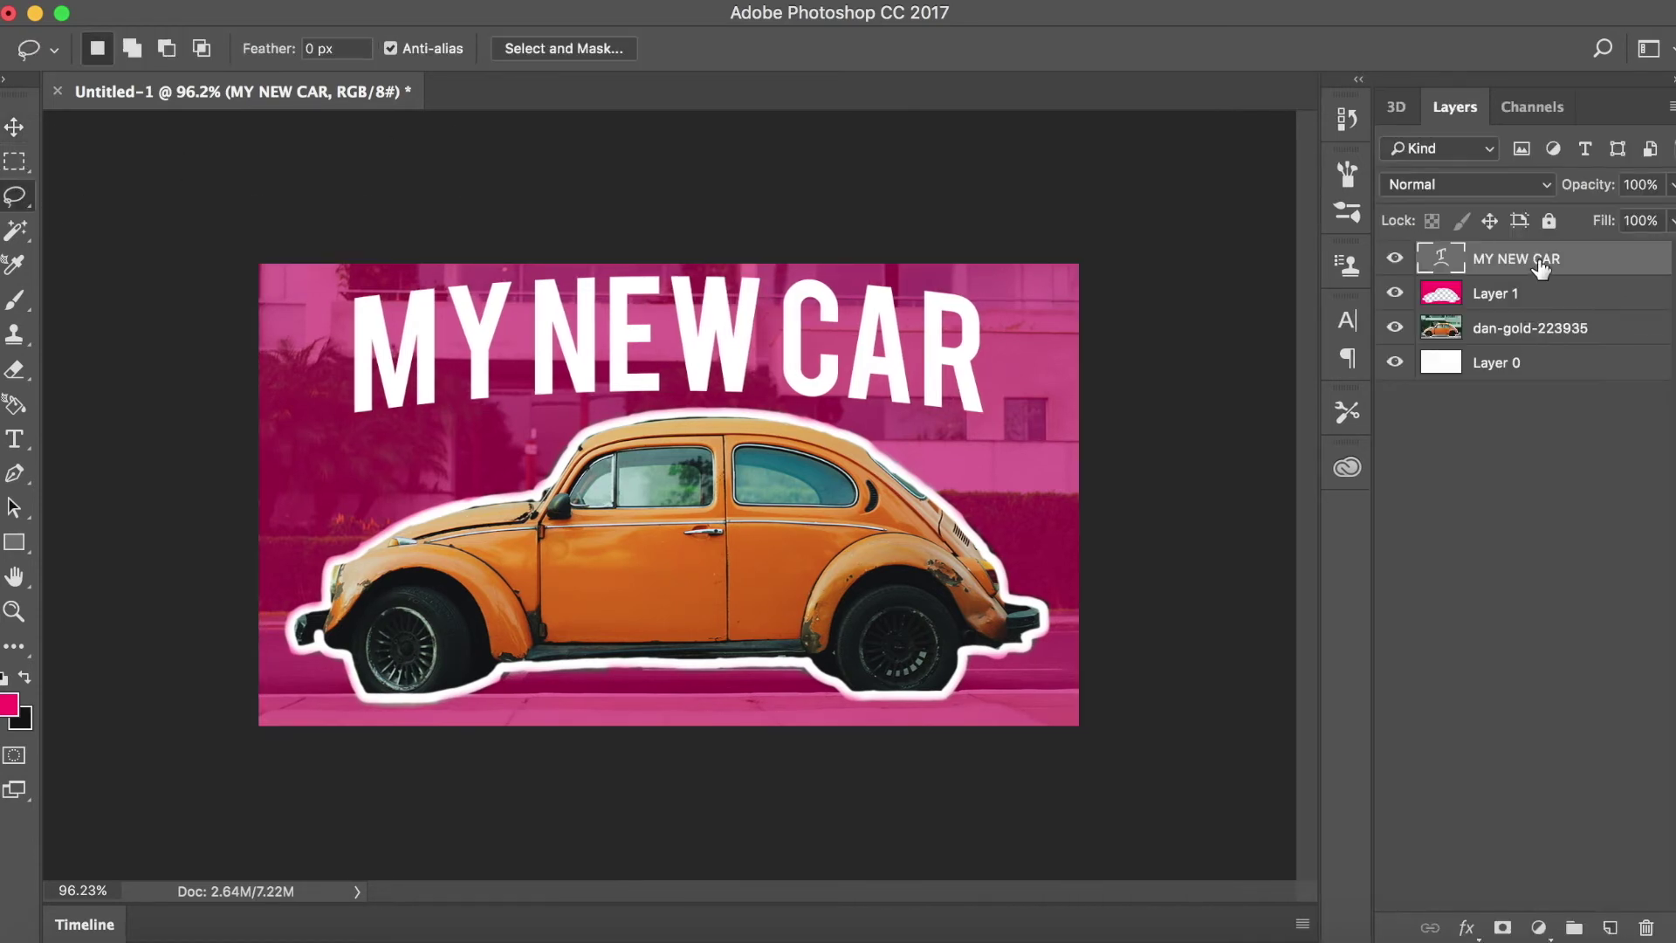
- Add a Gradient Overlay to the heading using the Orange, Yellow, Orange preset
double_click(1615, 268)
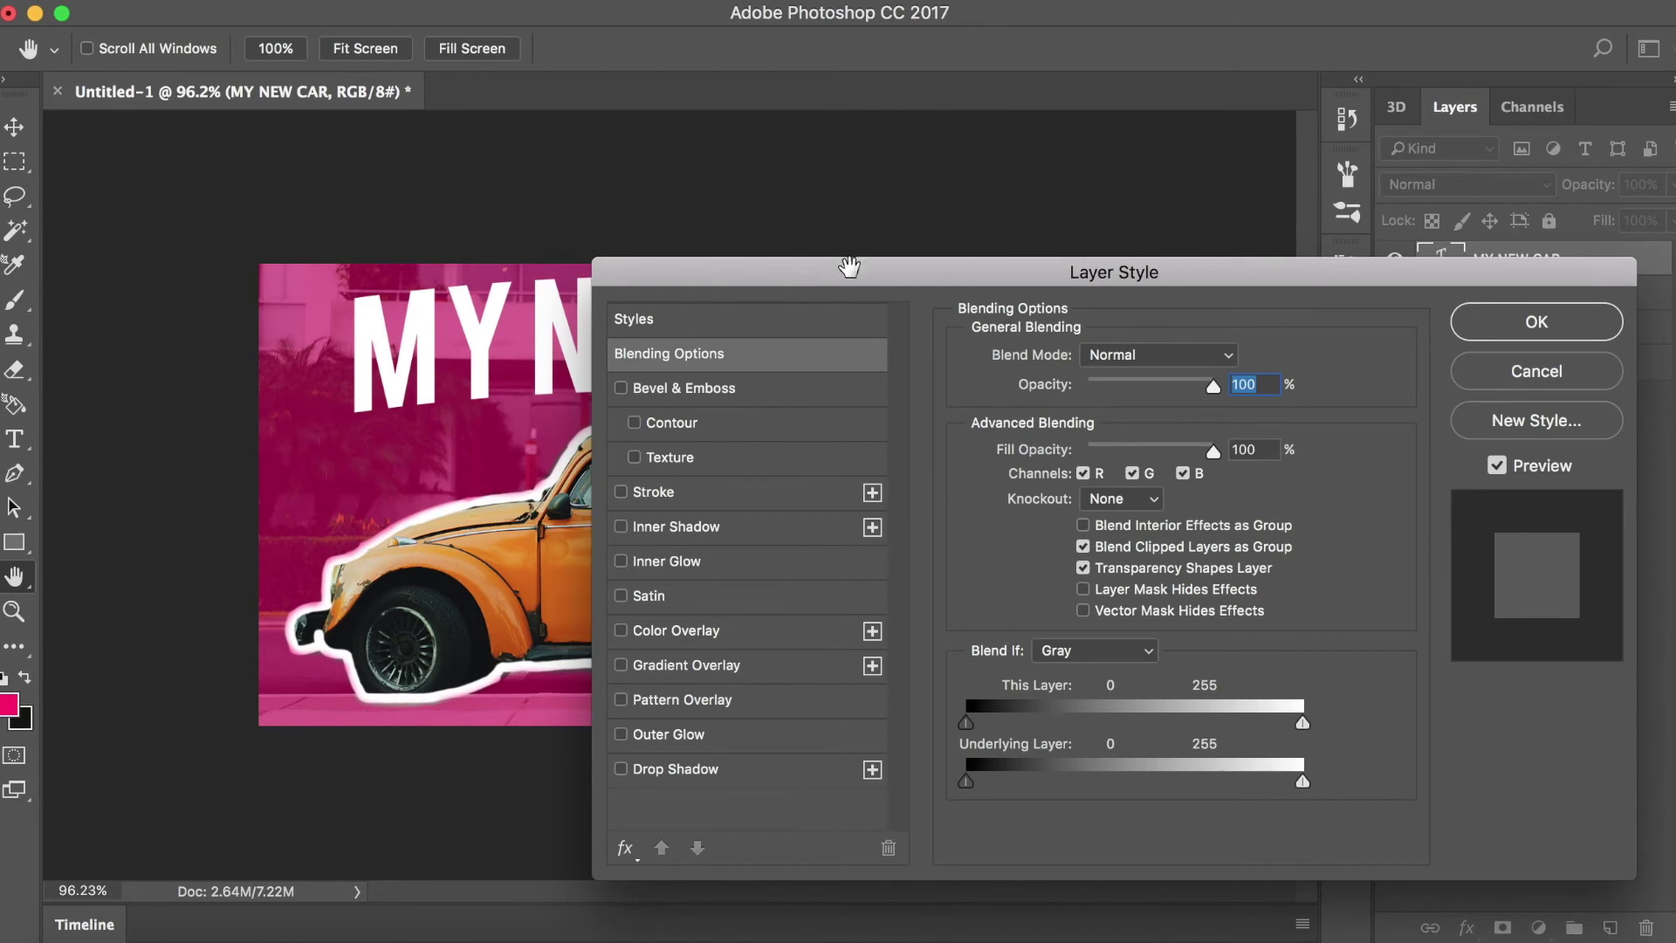
mouse_move(851, 269)
left_mouse_down()
mouse_move(1130, 434)
mouse_move(1026, 513)
left_mouse_up()
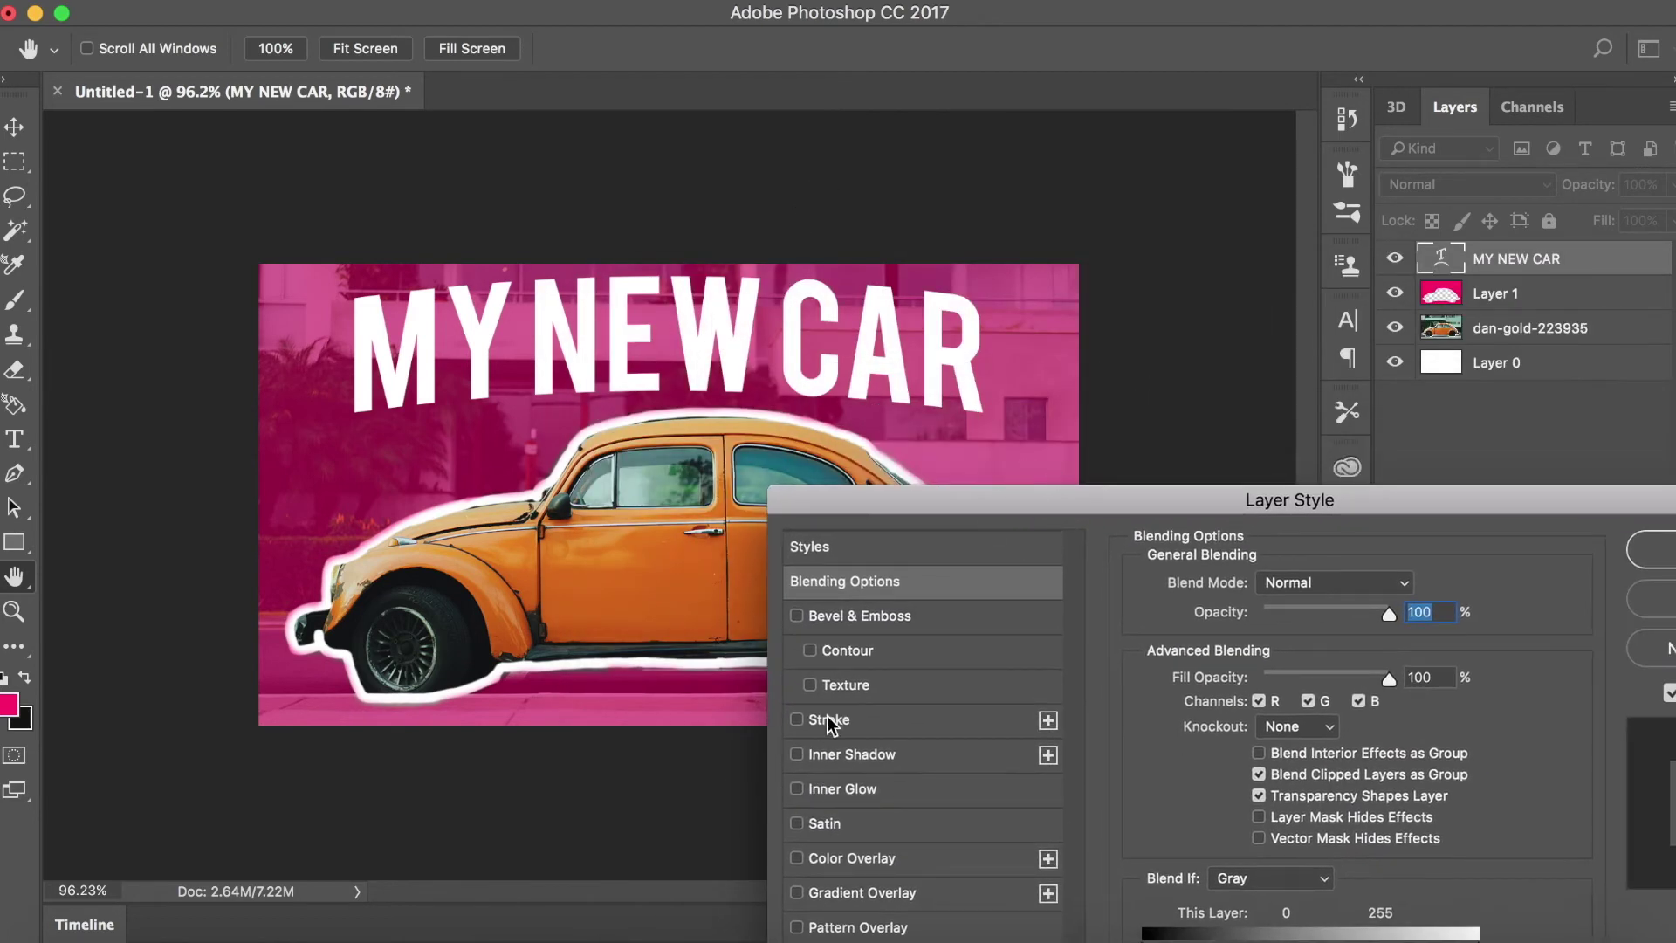
left_click(797, 892)
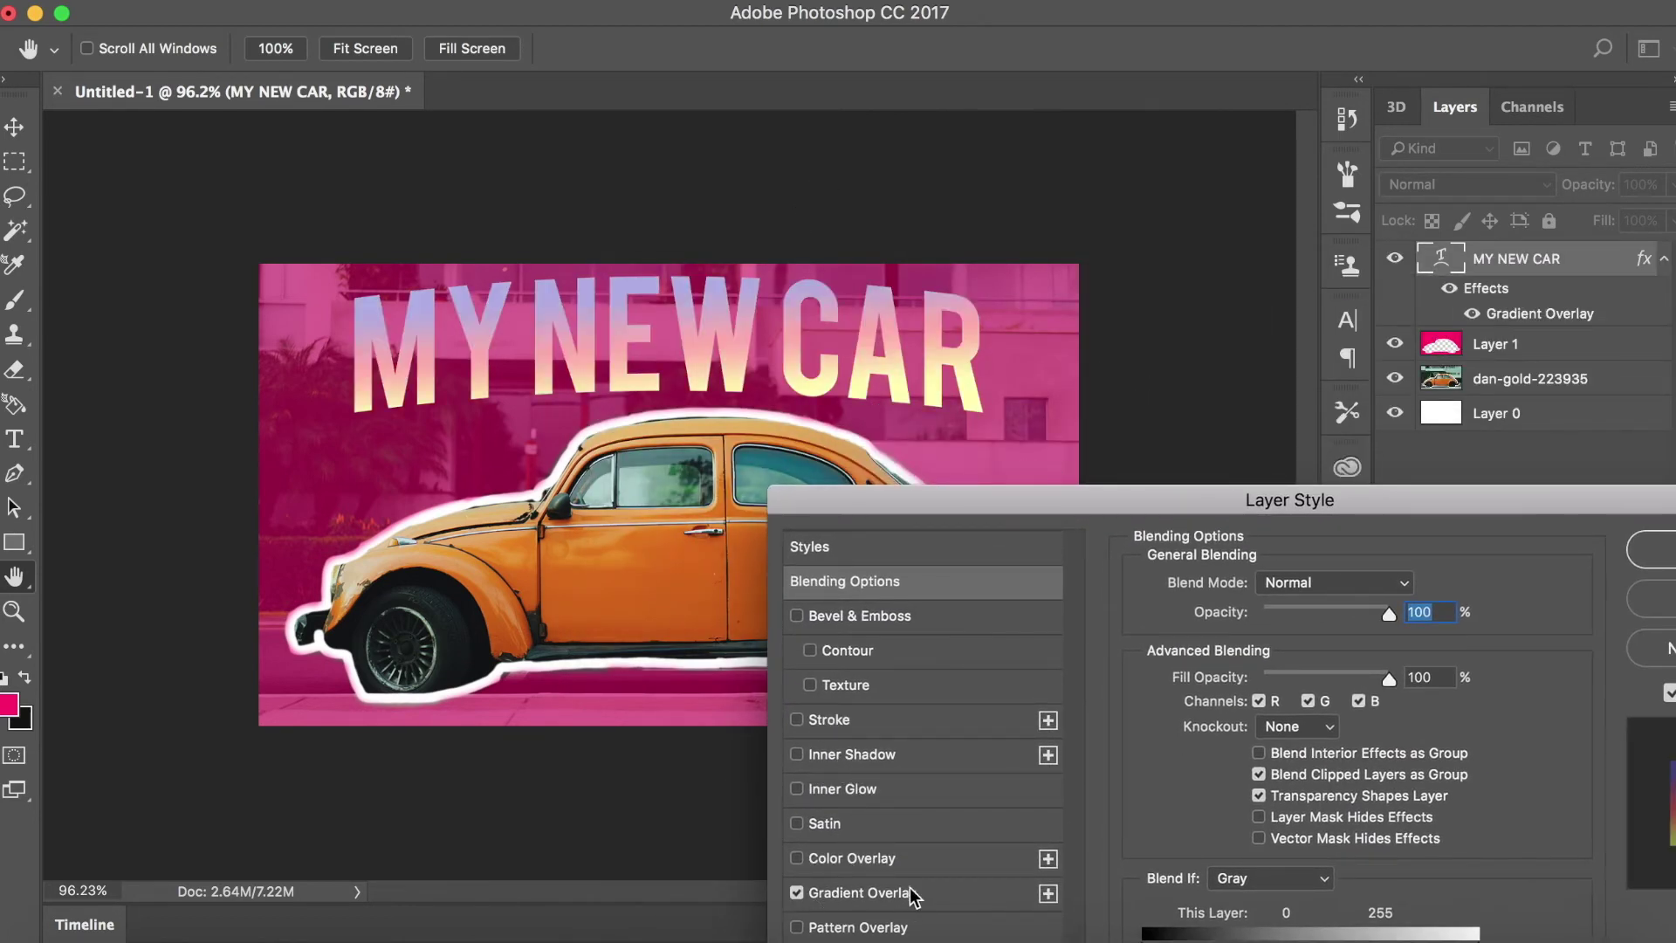
left_click(960, 888)
left_click(1322, 651)
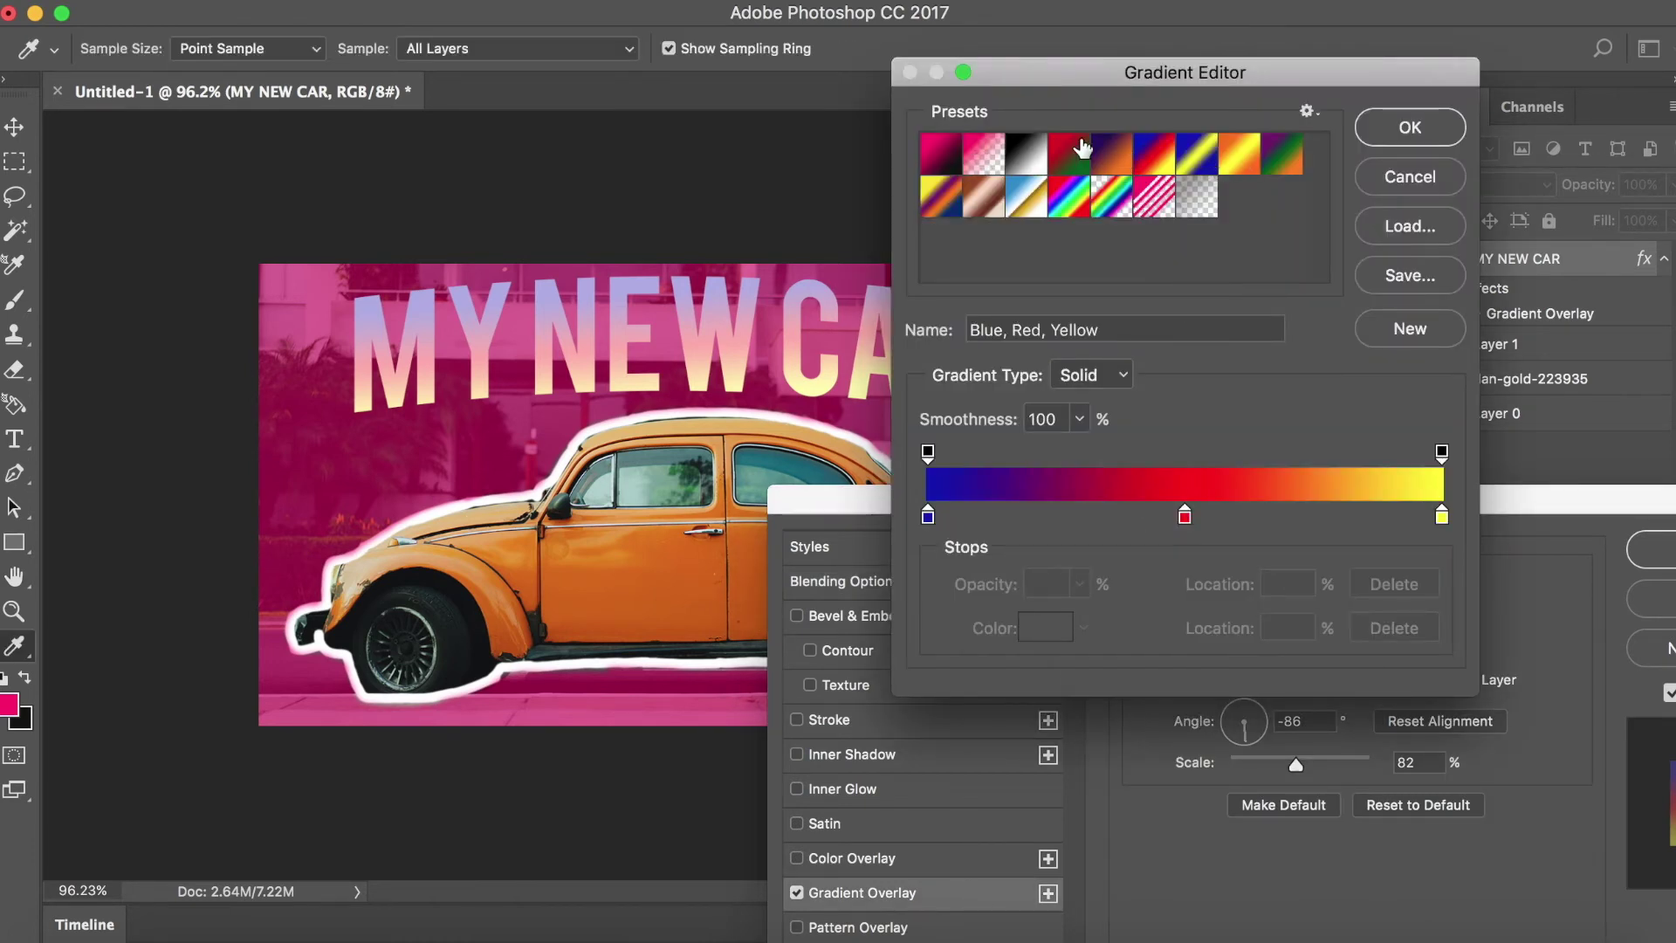
key("ctrl+Right")
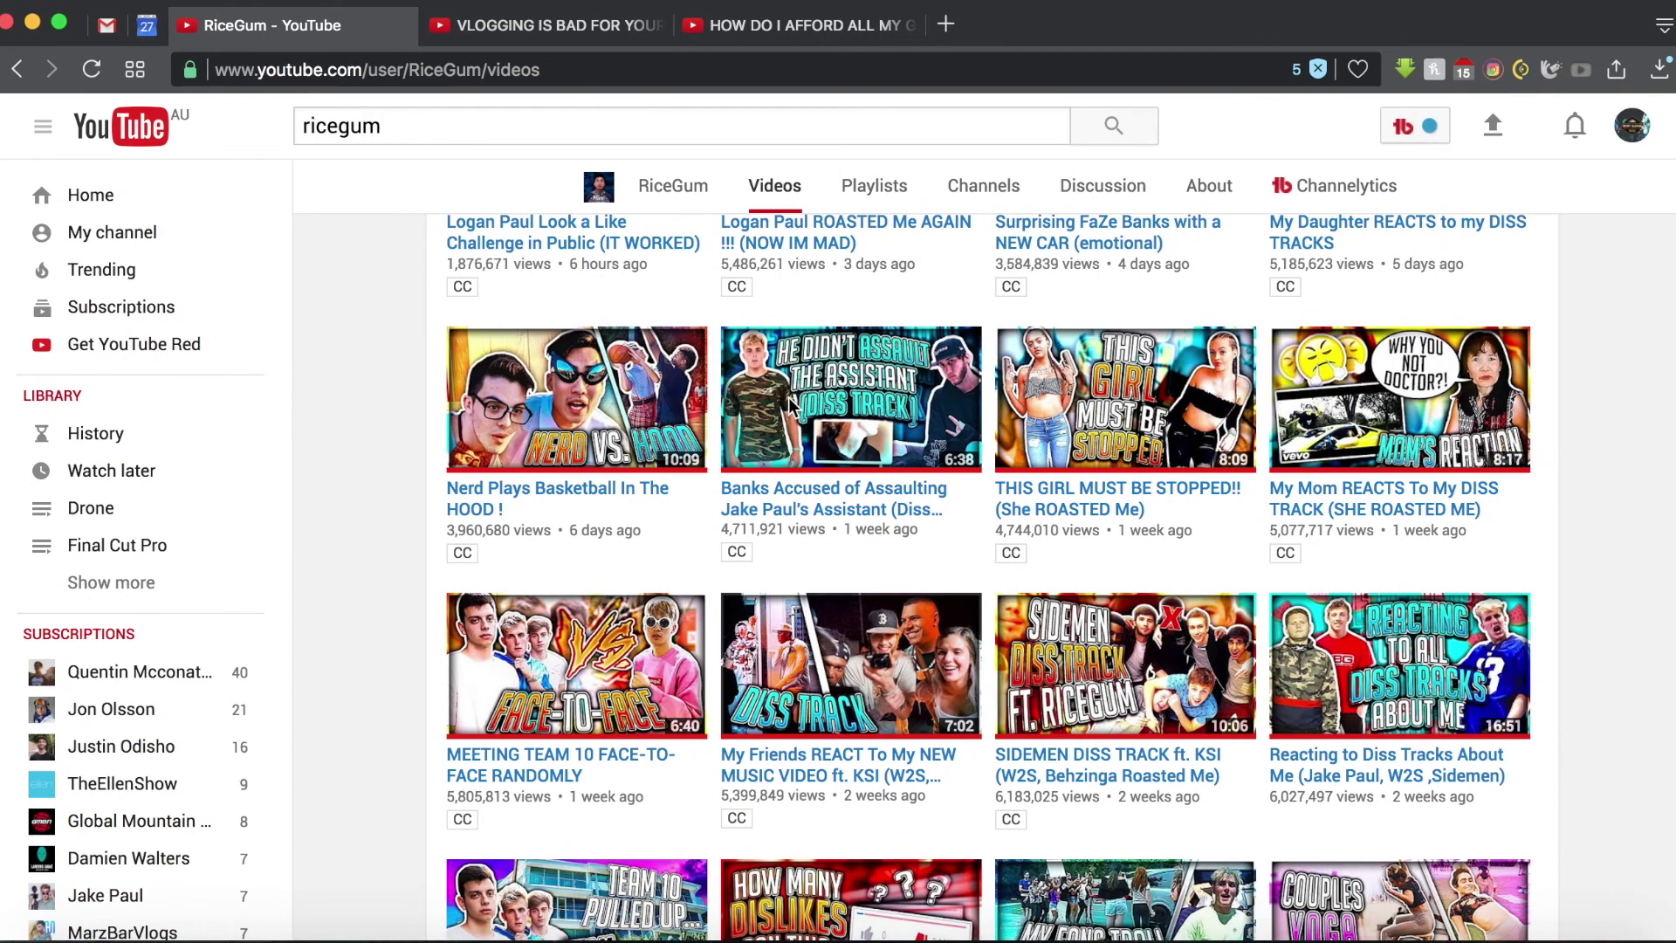
key("ctrl+Left")
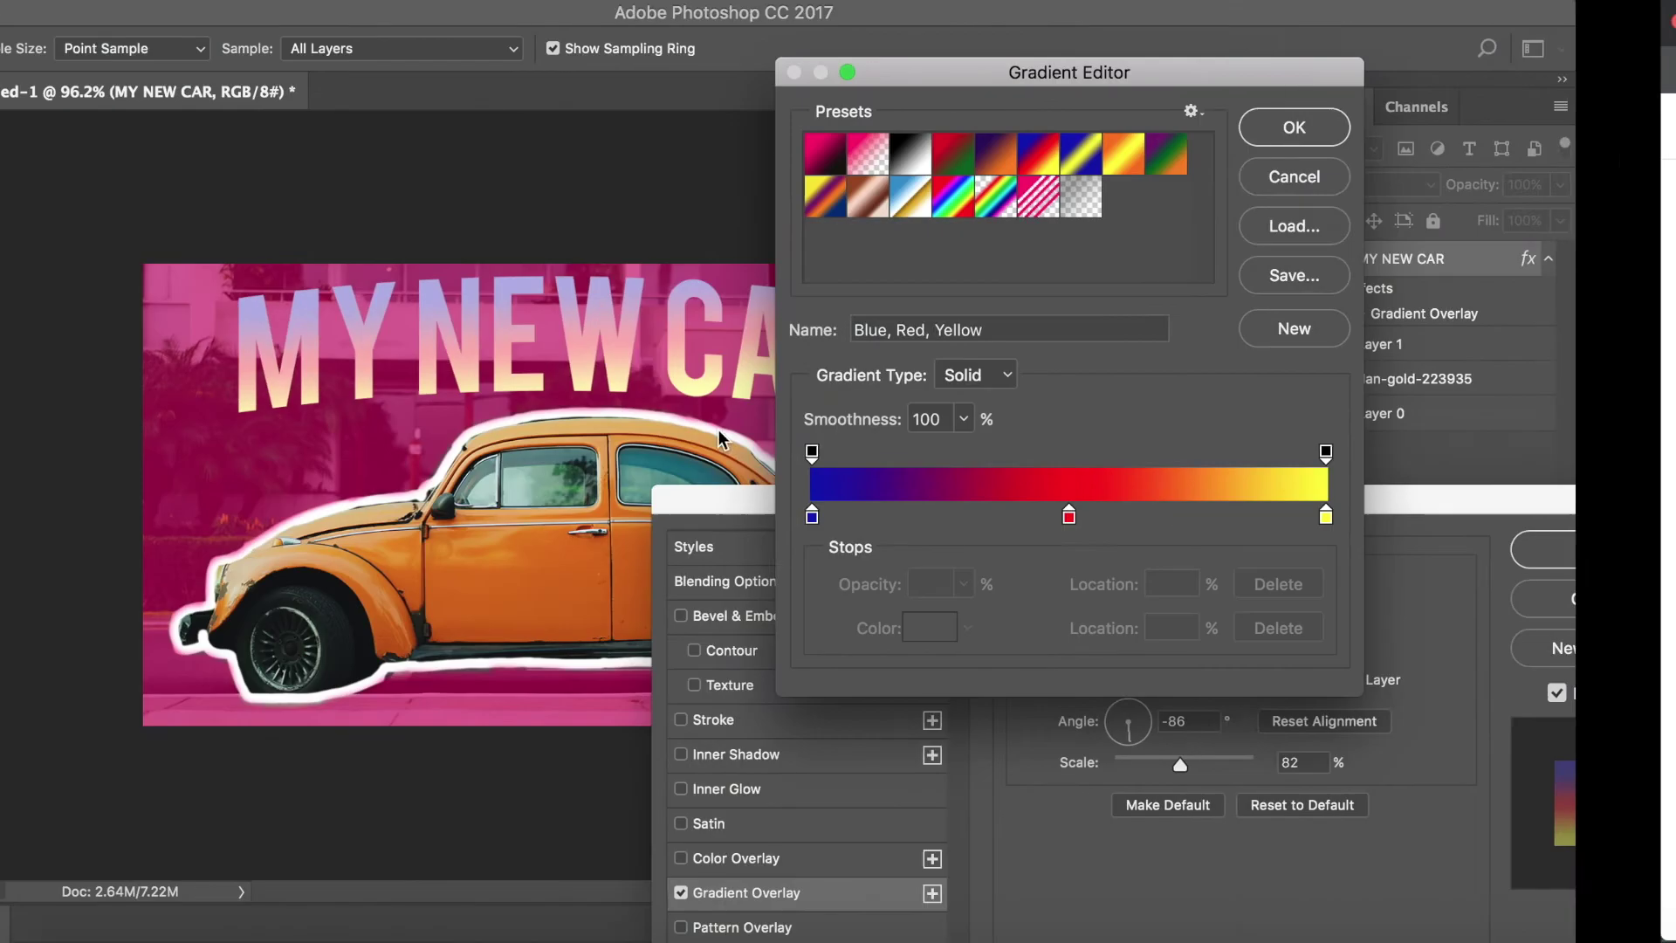
left_click(1234, 165)
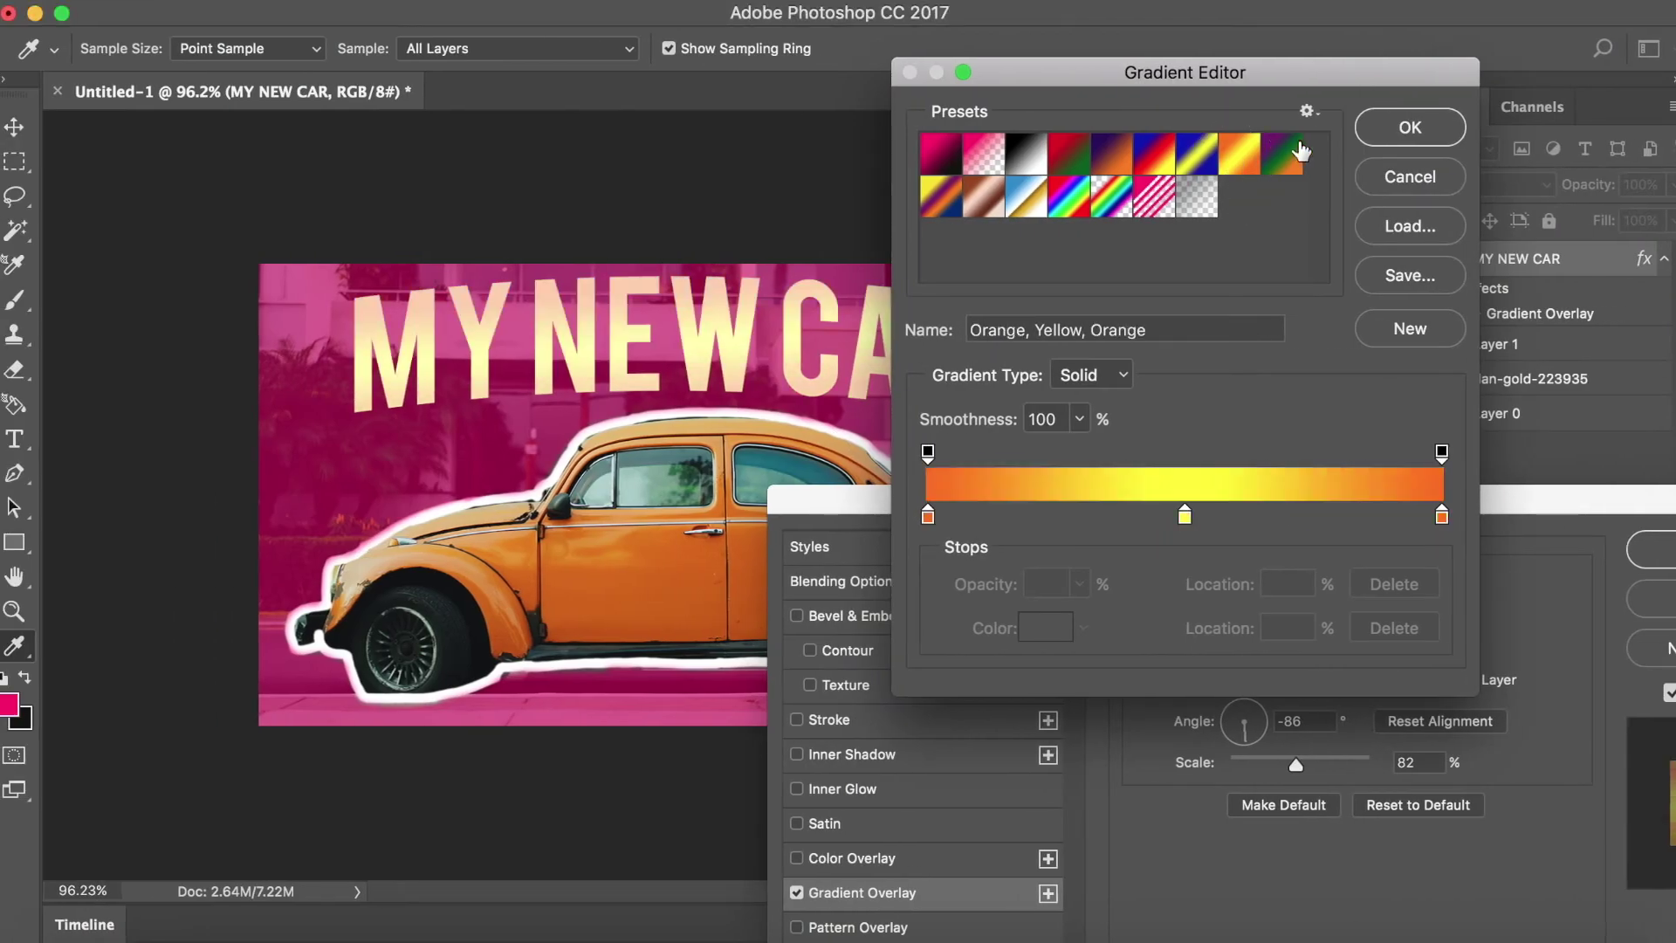
left_click(1402, 128)
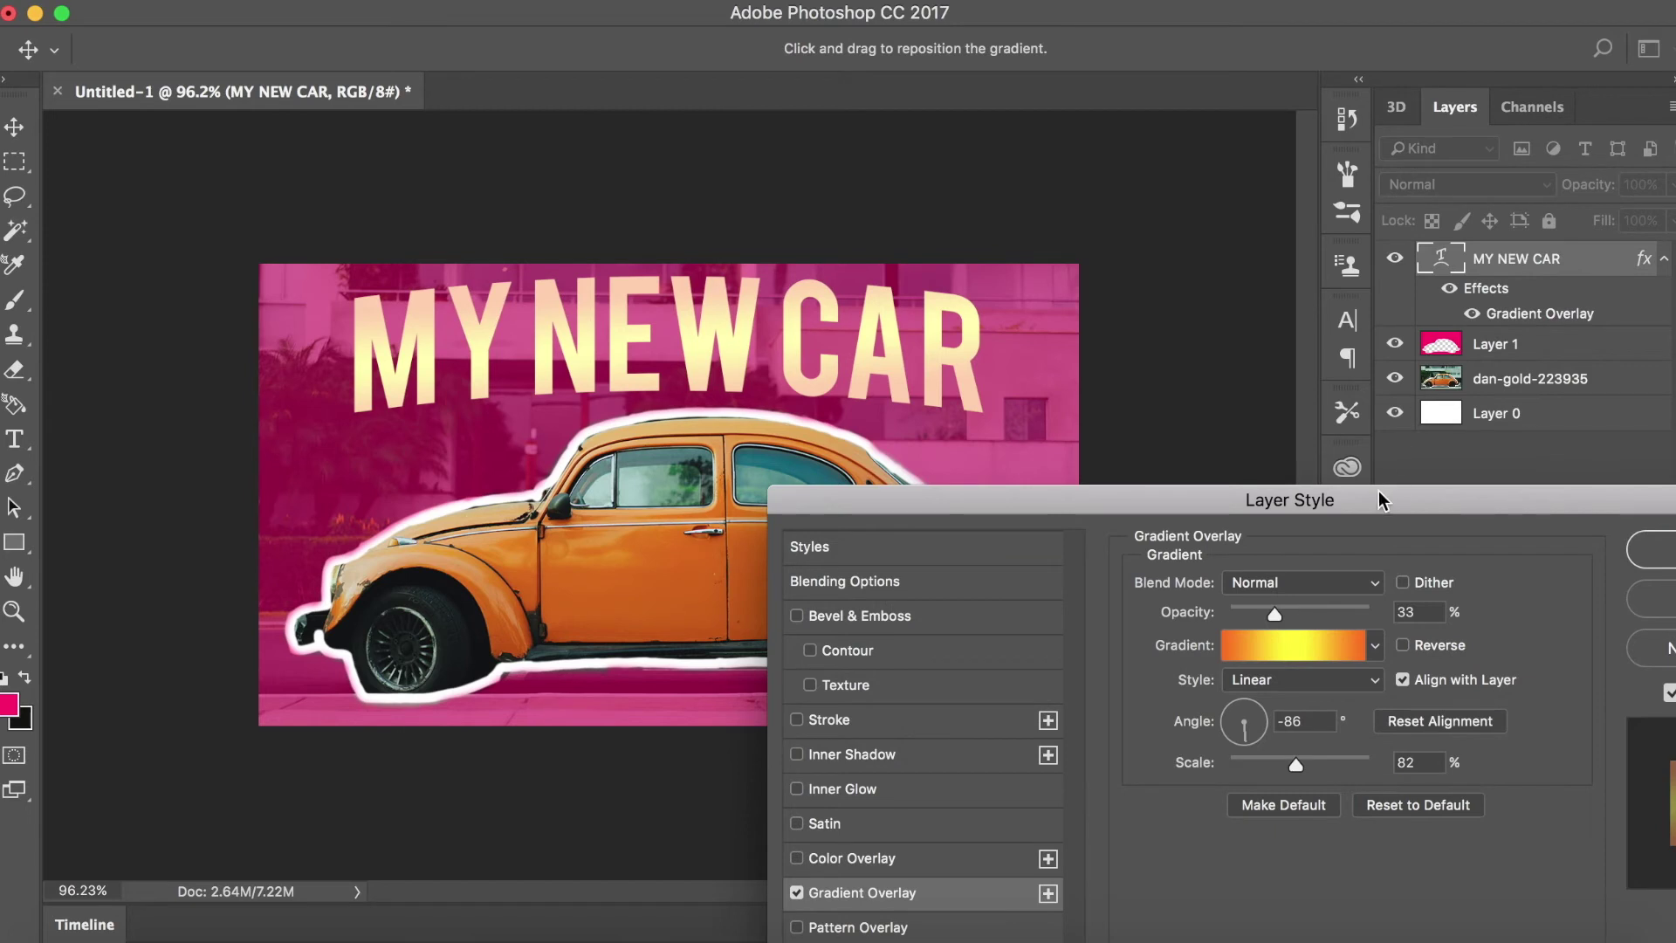
- Set the overlay to 100% opacity and settle on Angle style after trying Radial and Diamond
left_click_drag(1274, 614, 1397, 611)
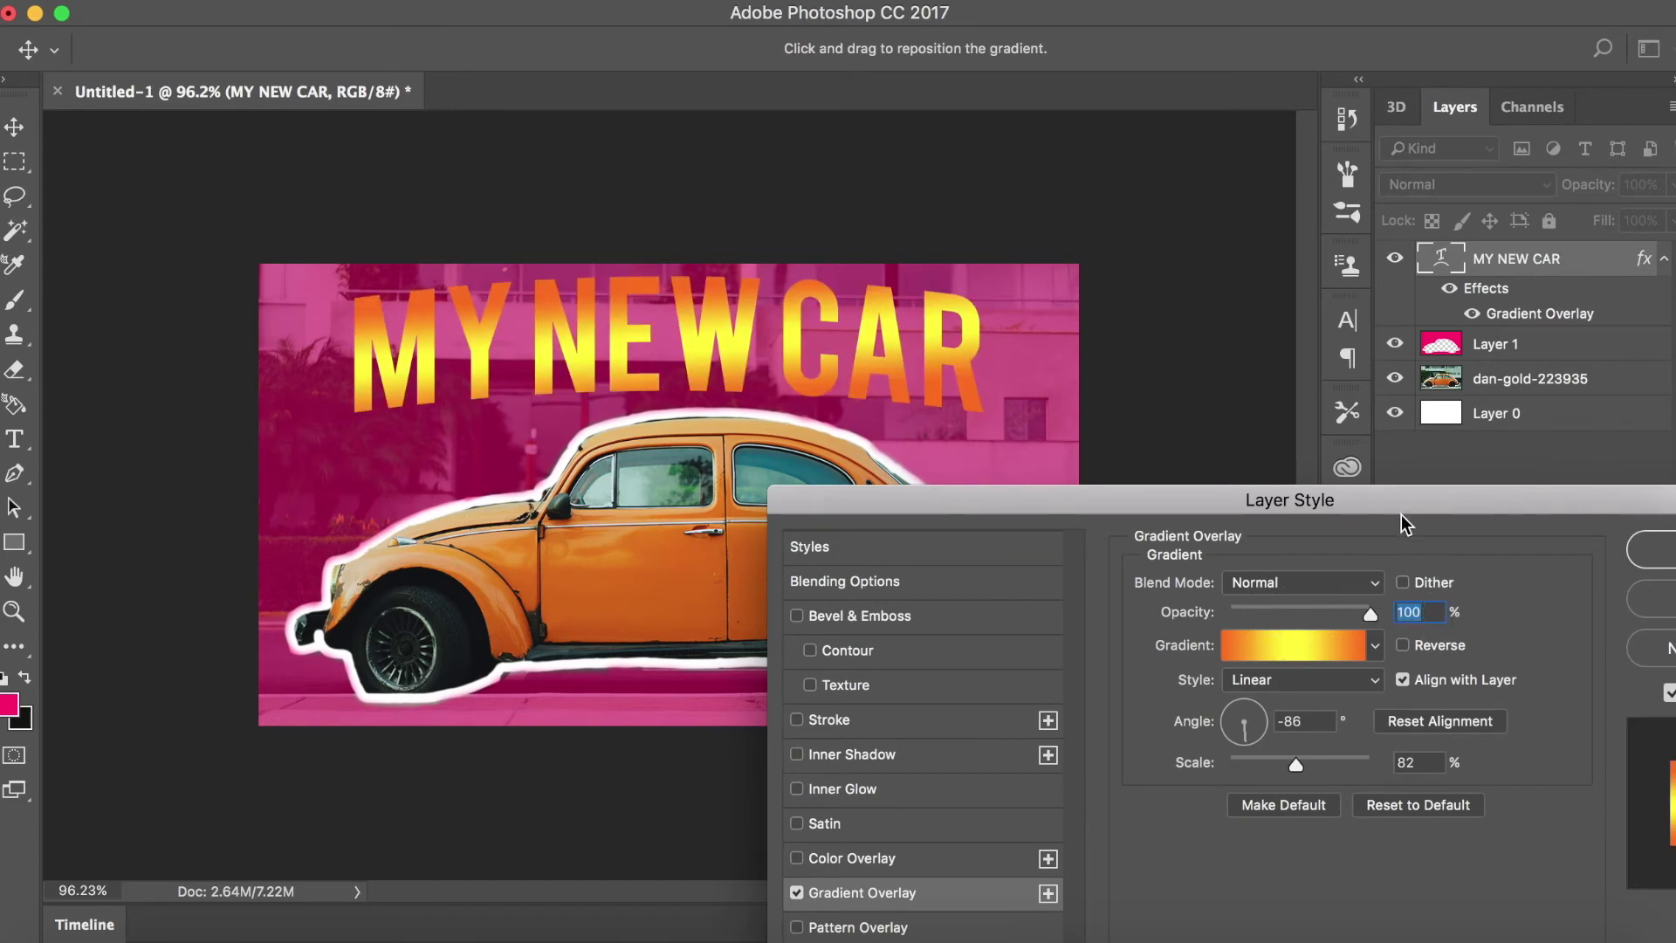
left_click_drag(1405, 501, 1245, 447)
left_click(1135, 626)
left_click(1100, 646)
left_click(1192, 628)
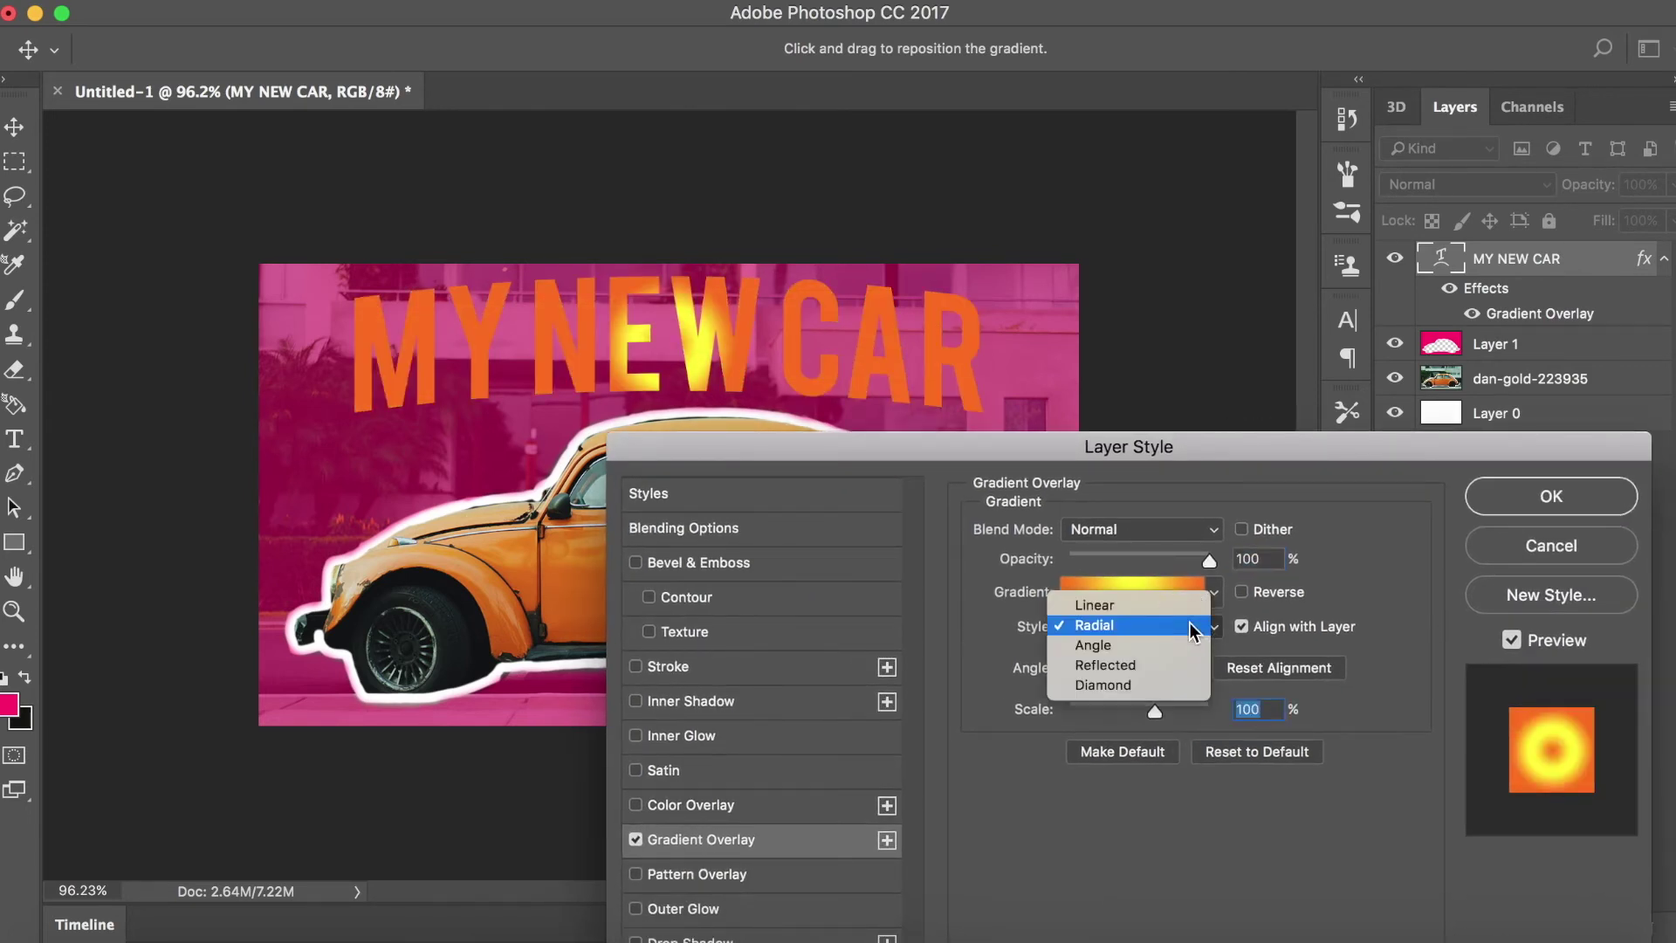
left_click(1196, 645)
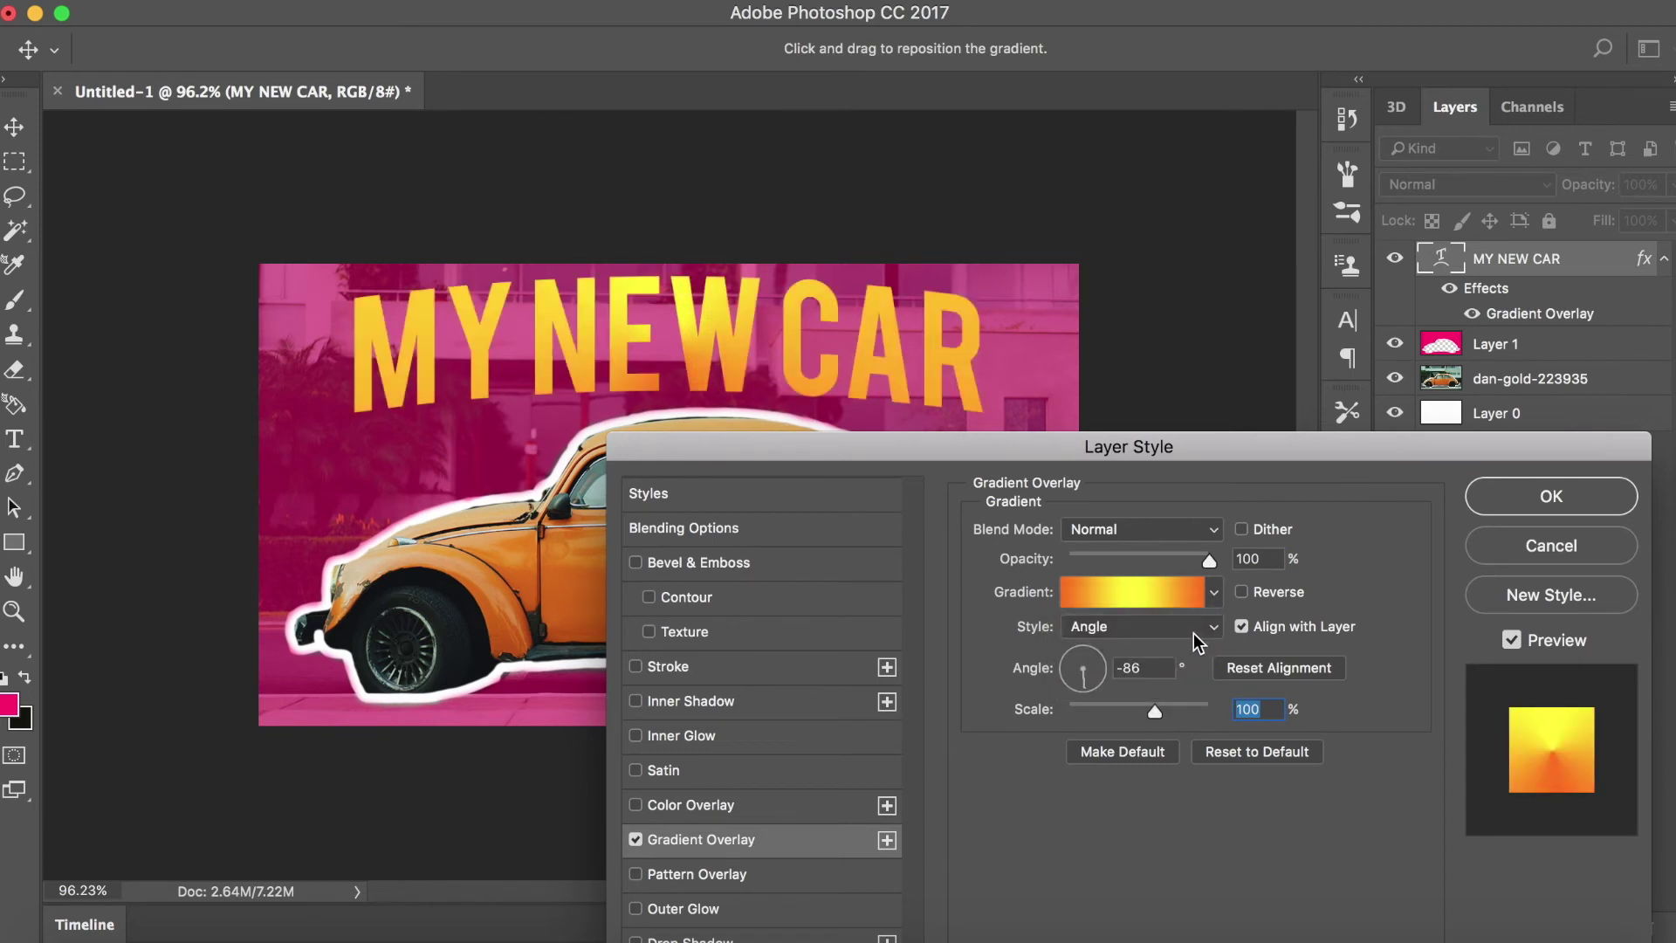
left_click(1133, 627)
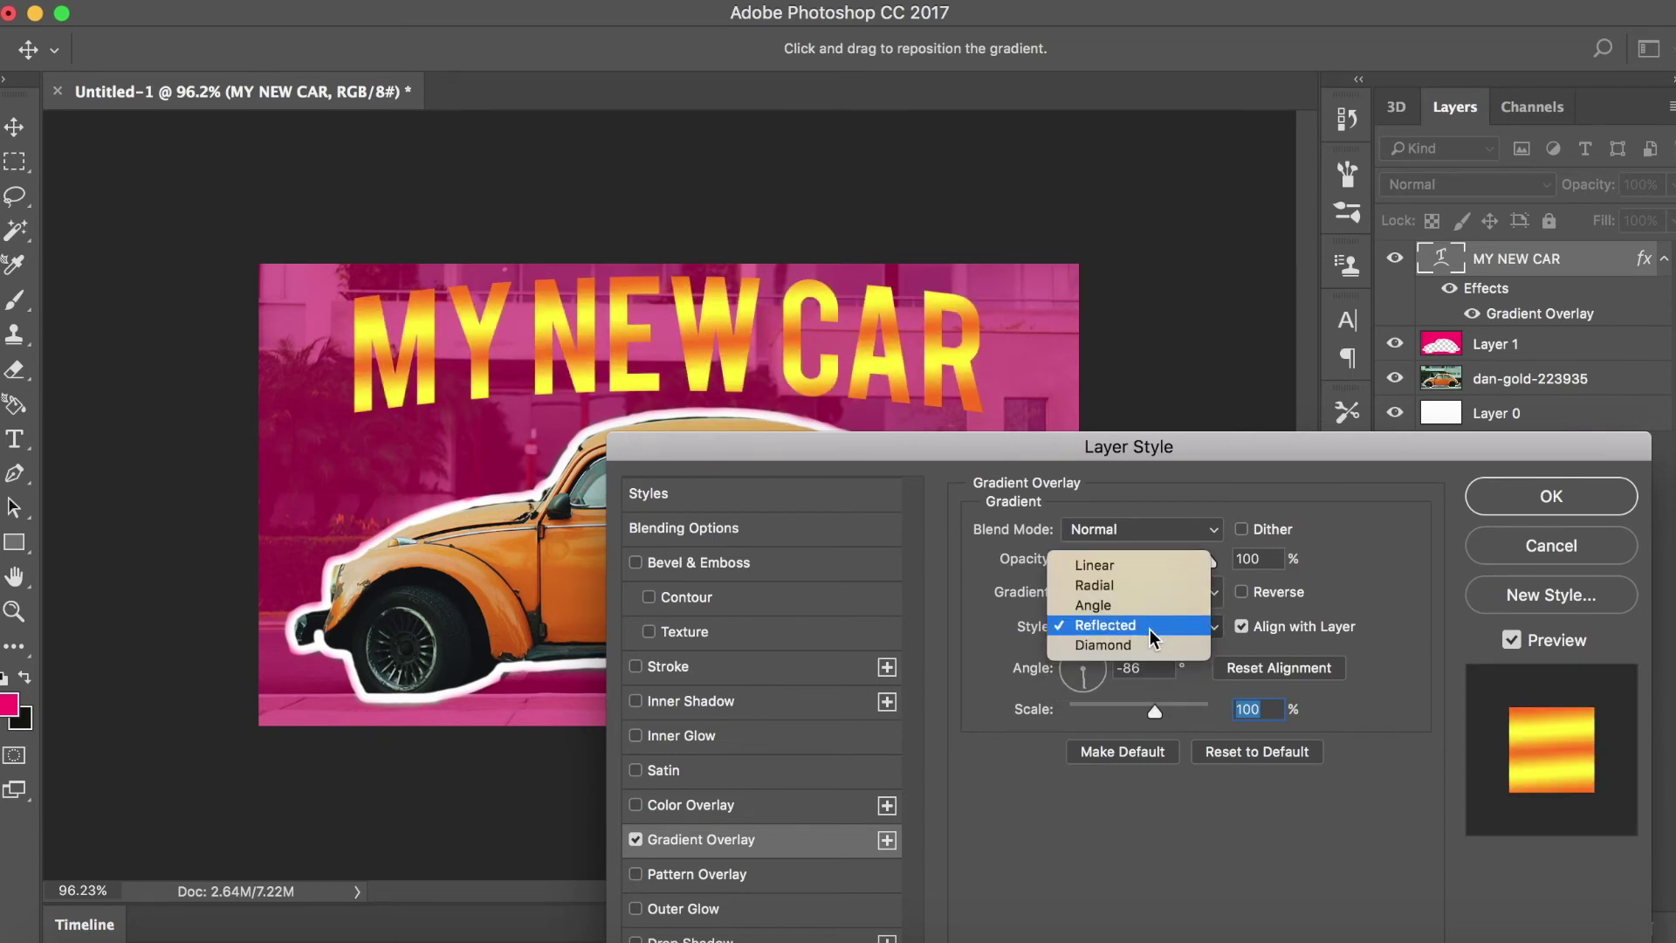
left_click(1139, 647)
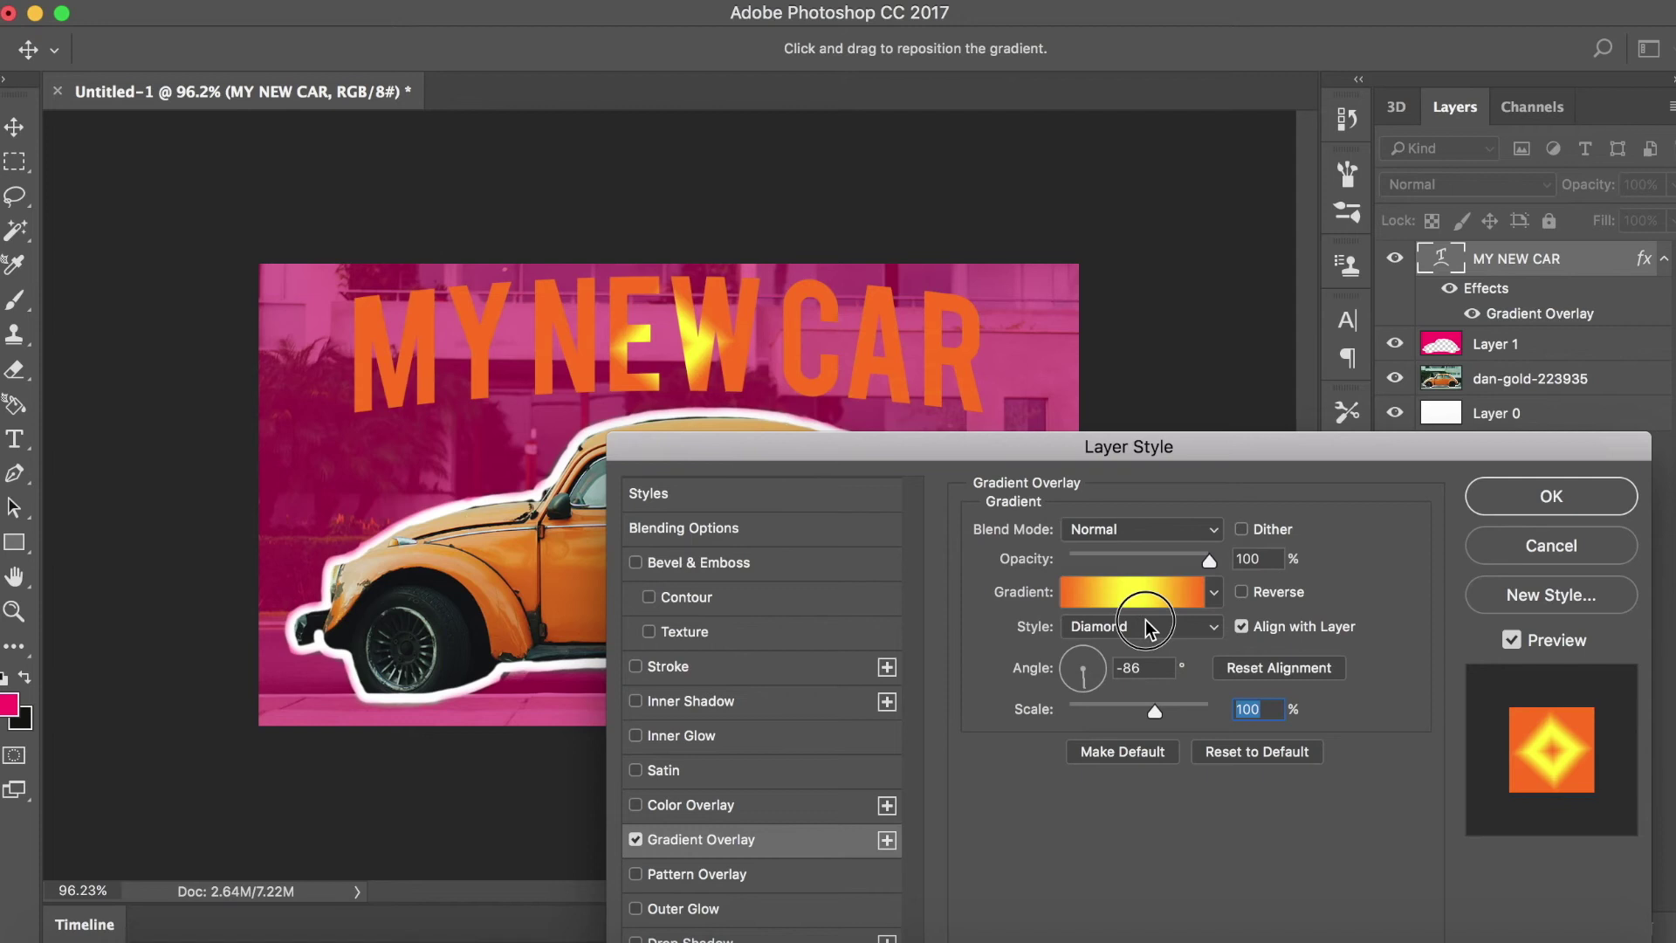
left_click(1145, 620)
left_click(1140, 581)
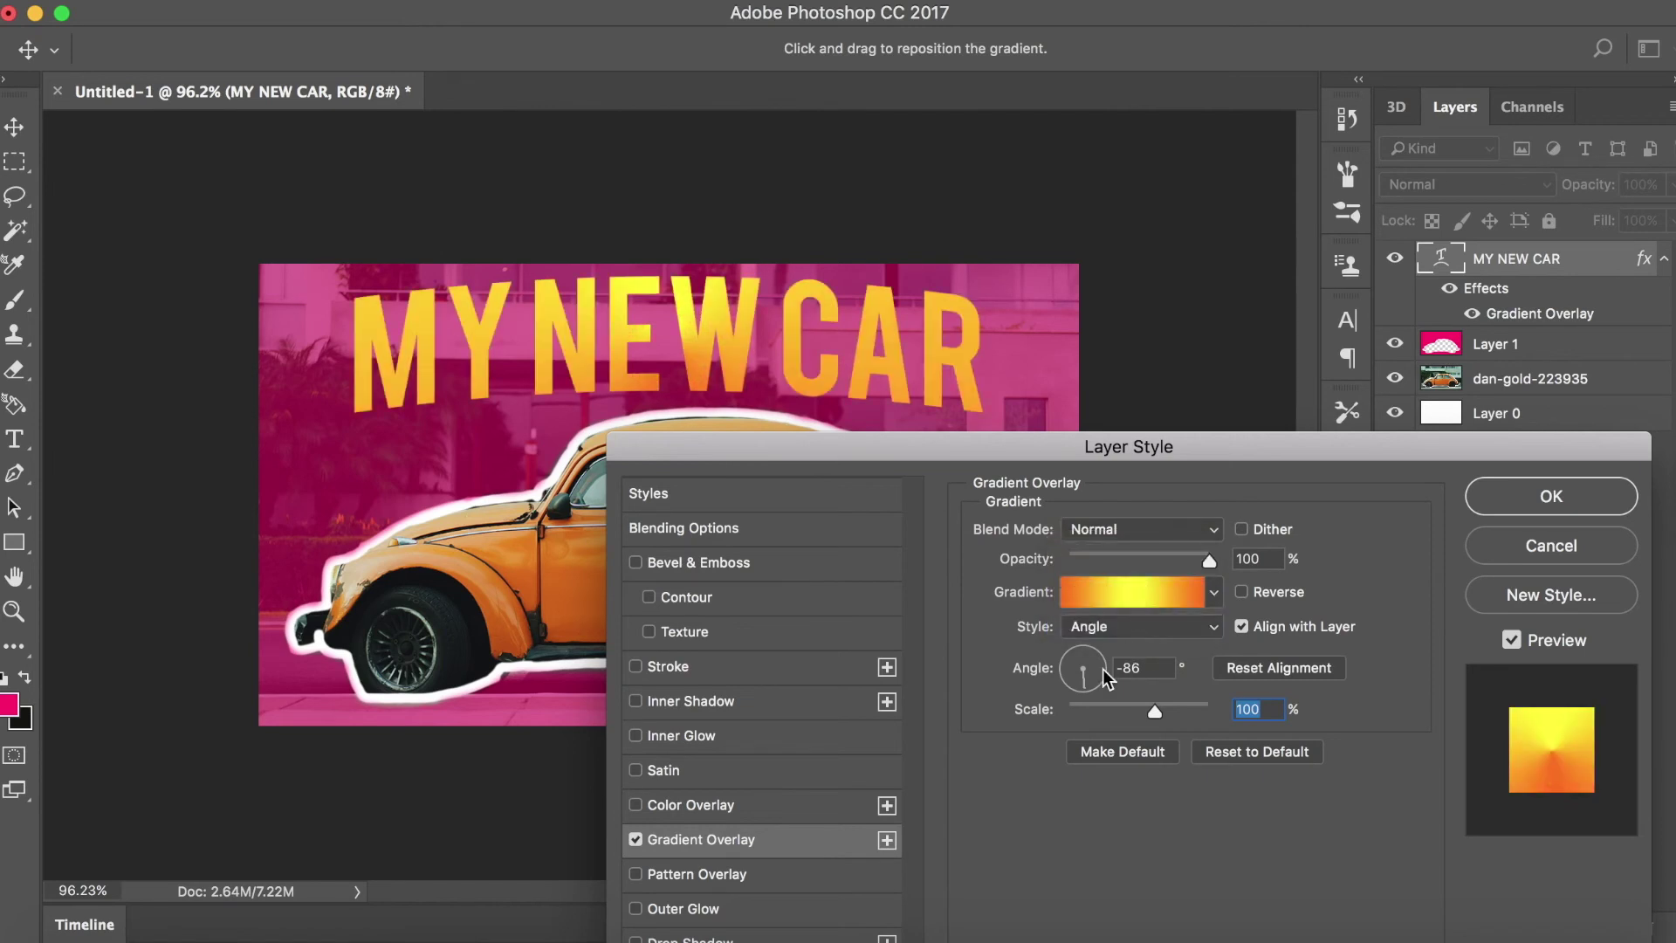
- Scale the gradient to 150% and add a black drop shadow: distance 0, spread 69%, size 16 px
left_click_drag(1157, 709, 1267, 682)
left_click_drag(820, 446, 947, 146)
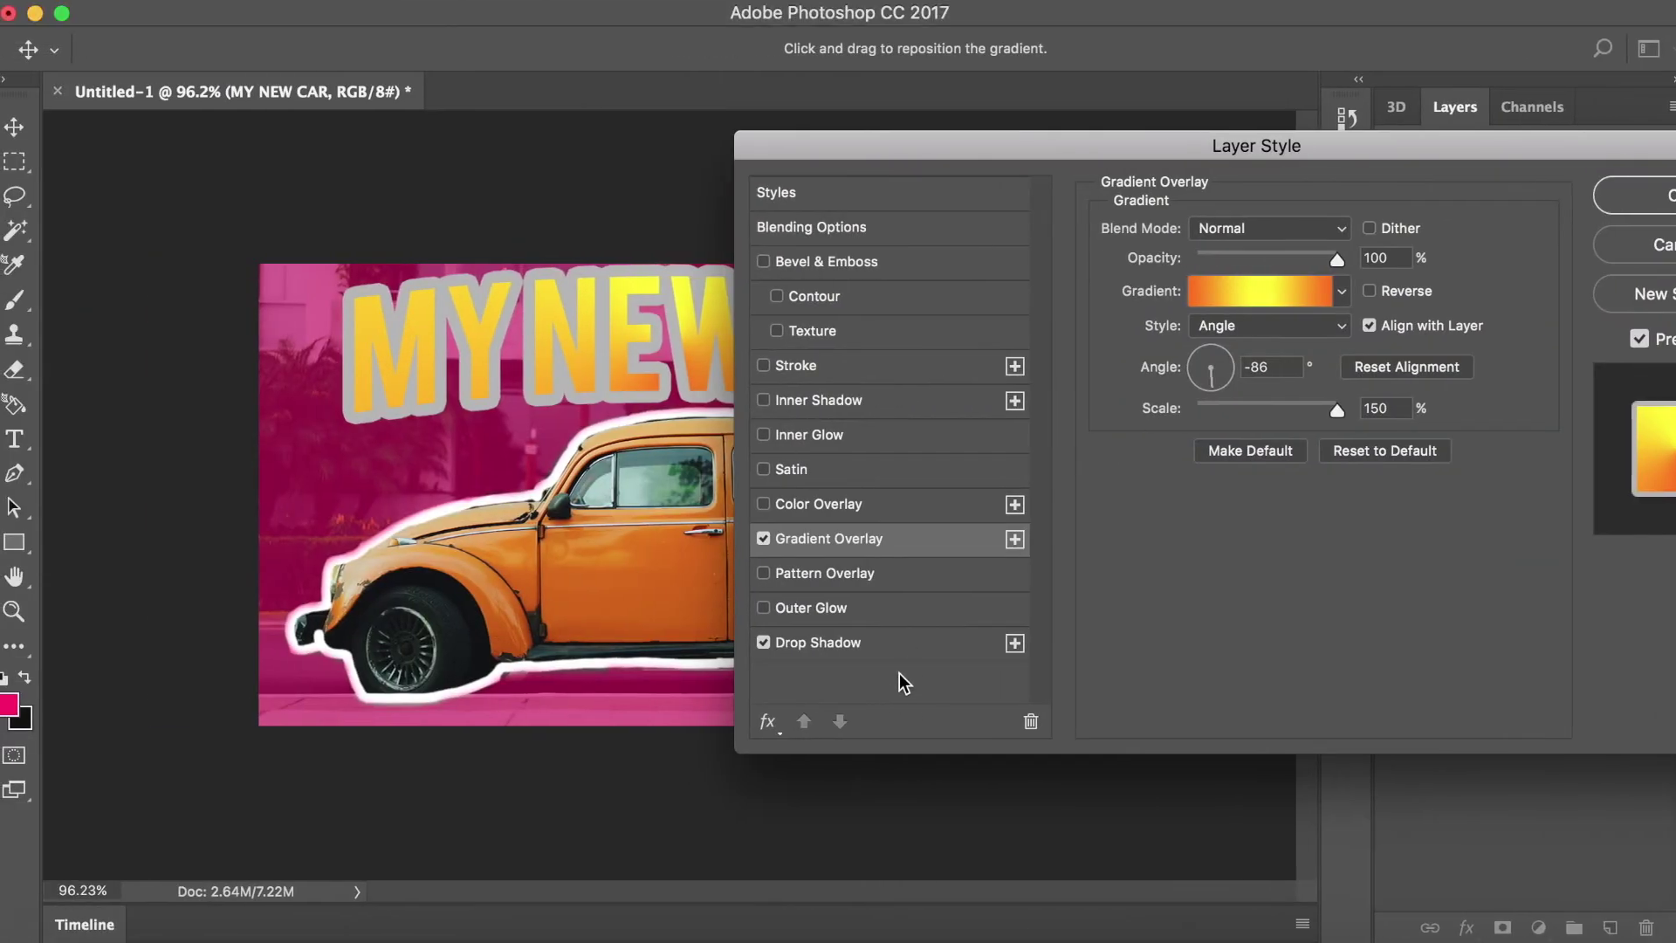
left_click(899, 646)
left_click(1373, 233)
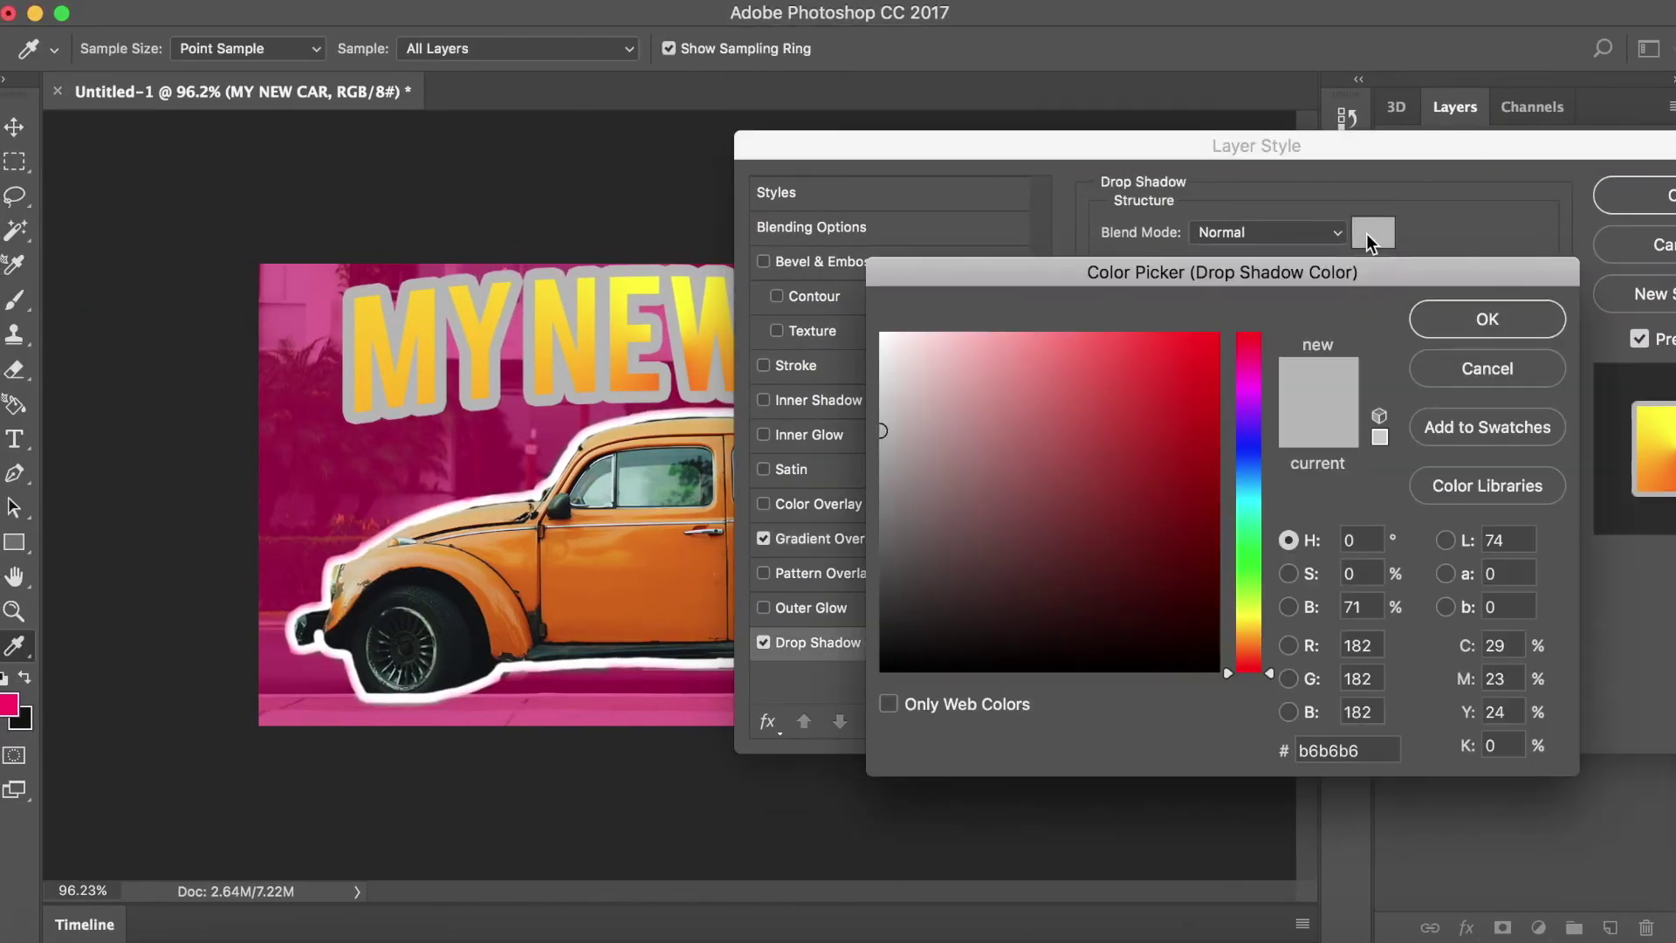
left_click_drag(906, 542, 740, 826)
left_click(1522, 320)
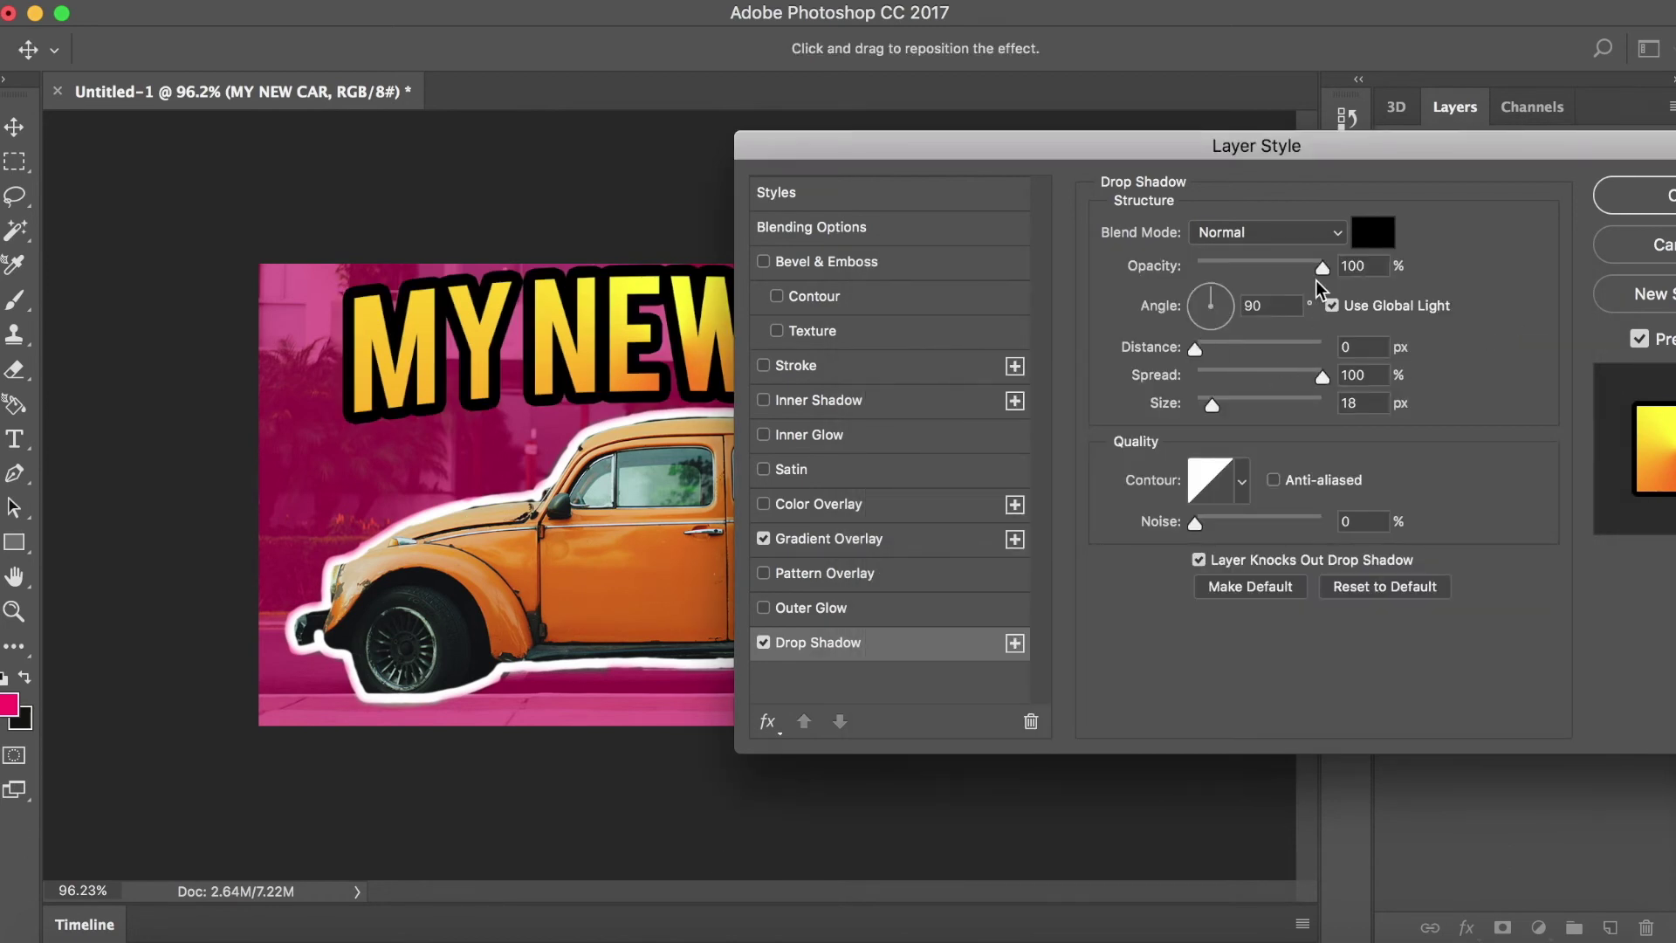
left_click_drag(1317, 381, 1212, 404)
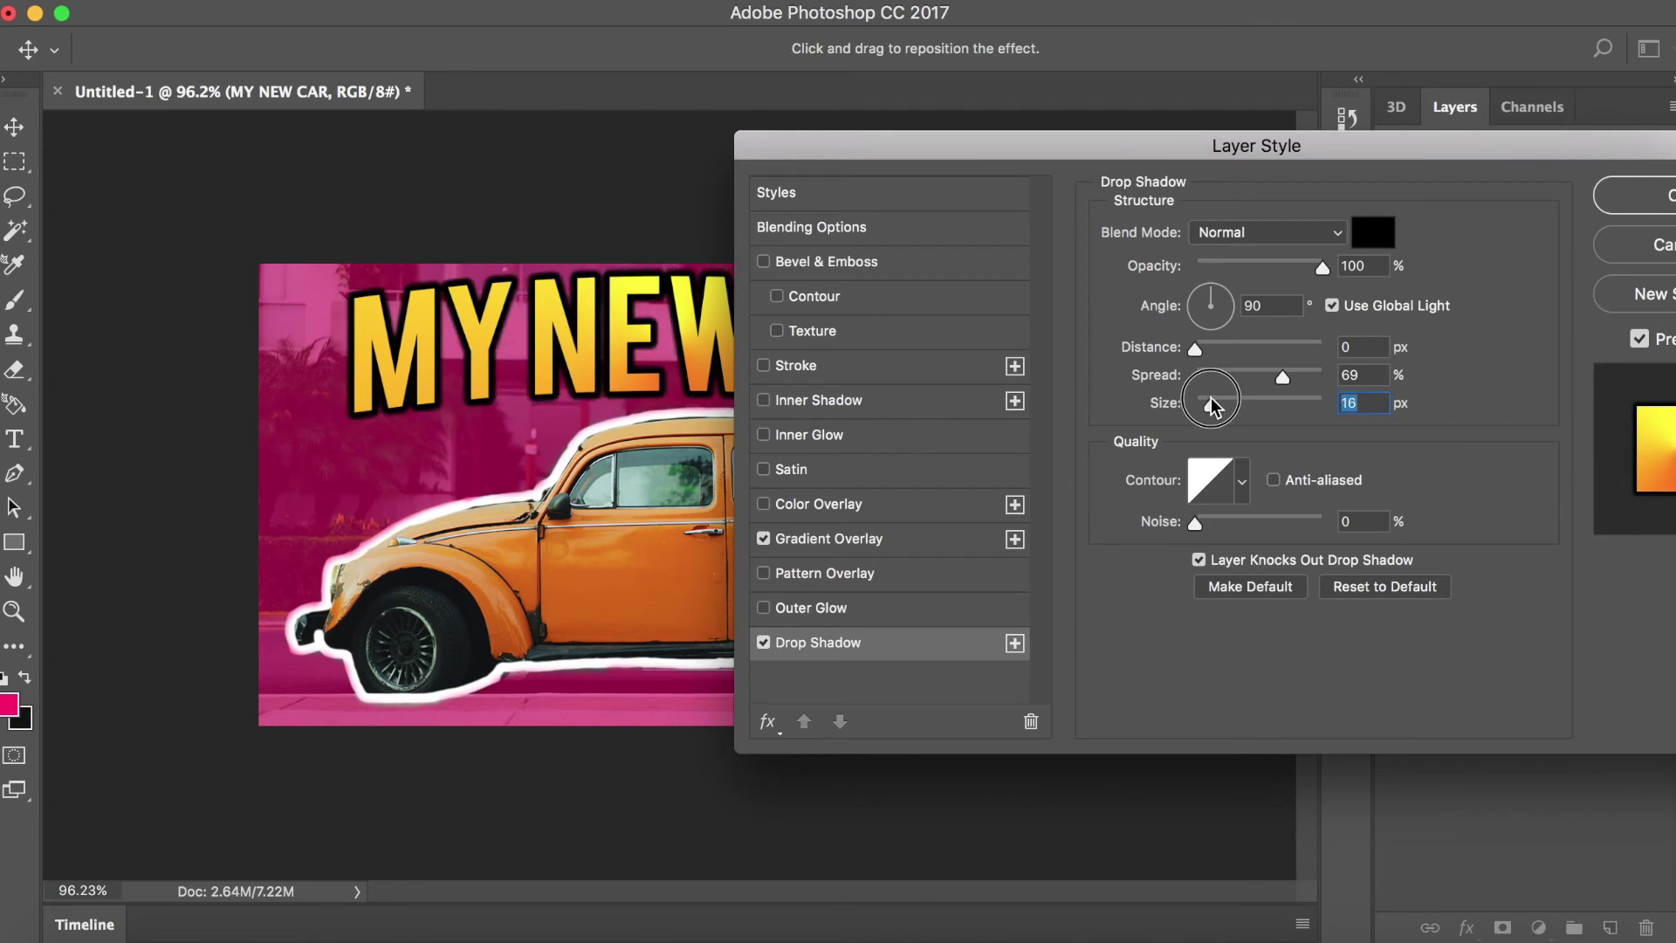
left_click_drag(1328, 146, 1016, 172)
- Apply the layer styles, then save the red car emoji from Google Images as a PNG in Downloads
left_click(1395, 232)
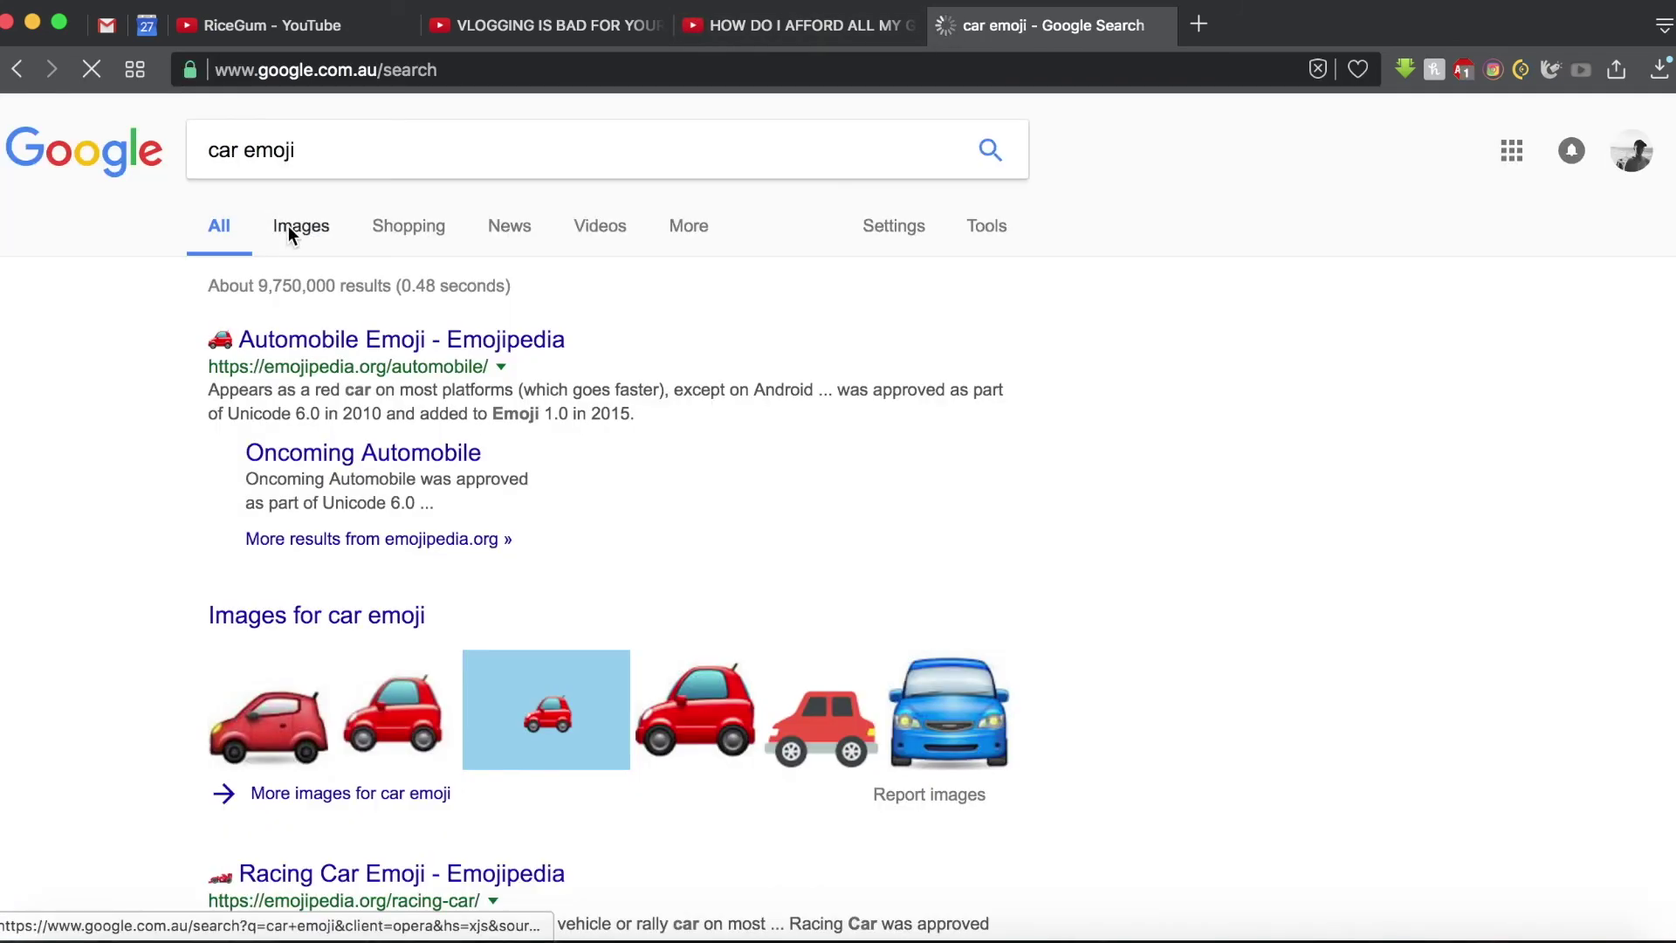
left_click(289, 226)
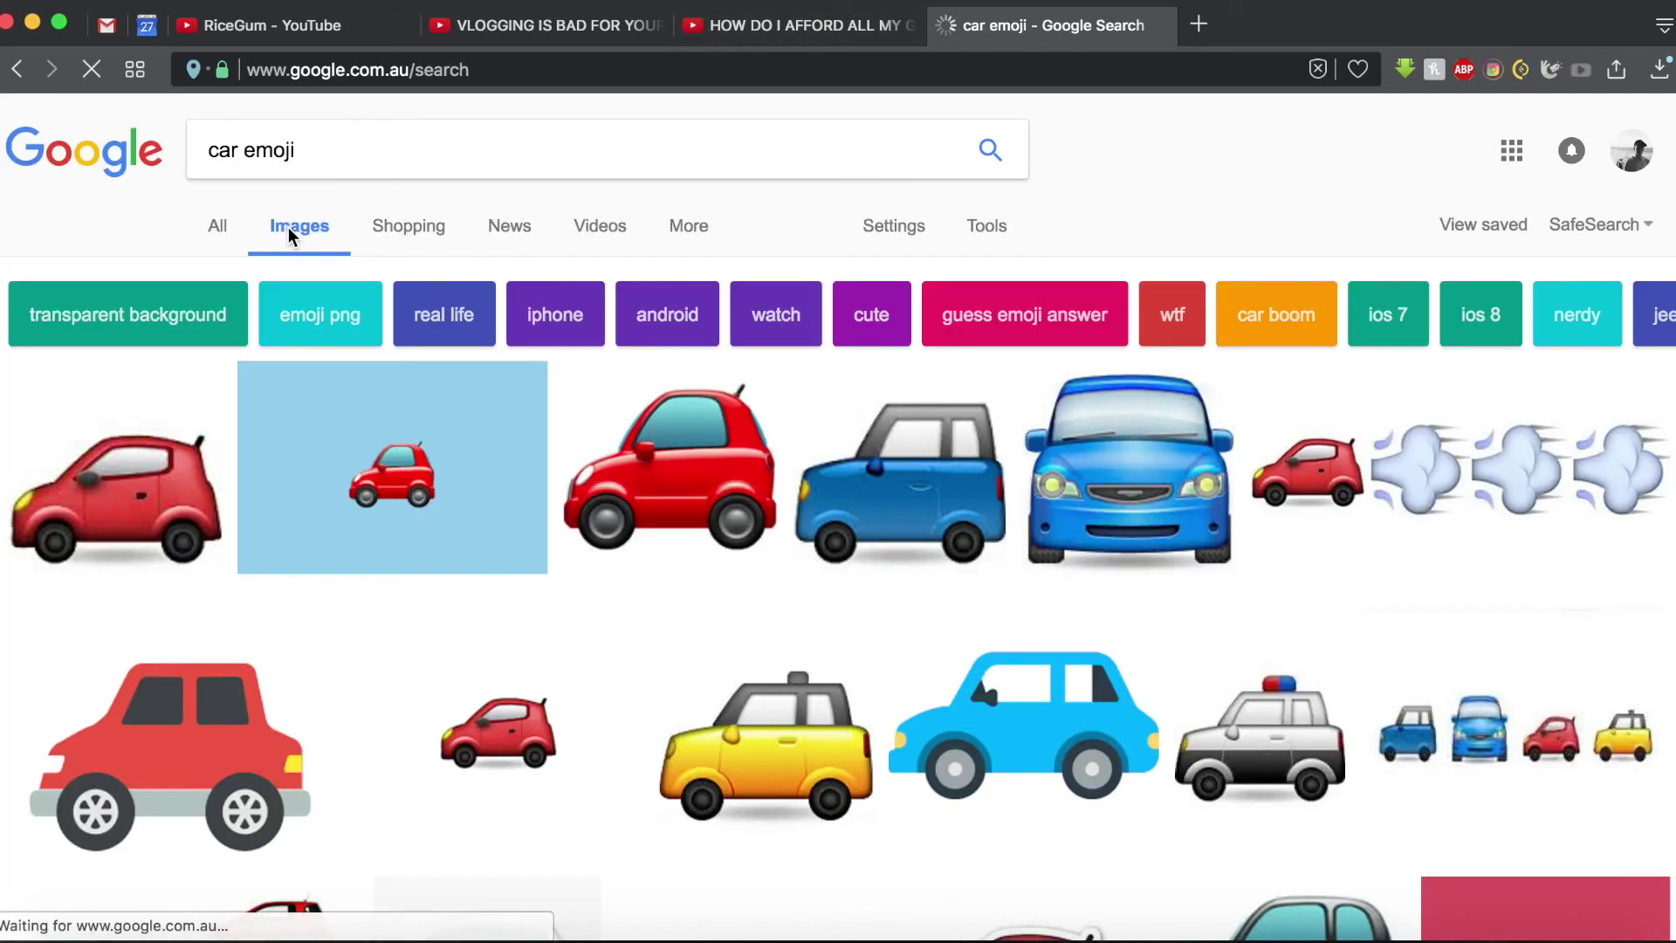
left_click(122, 496)
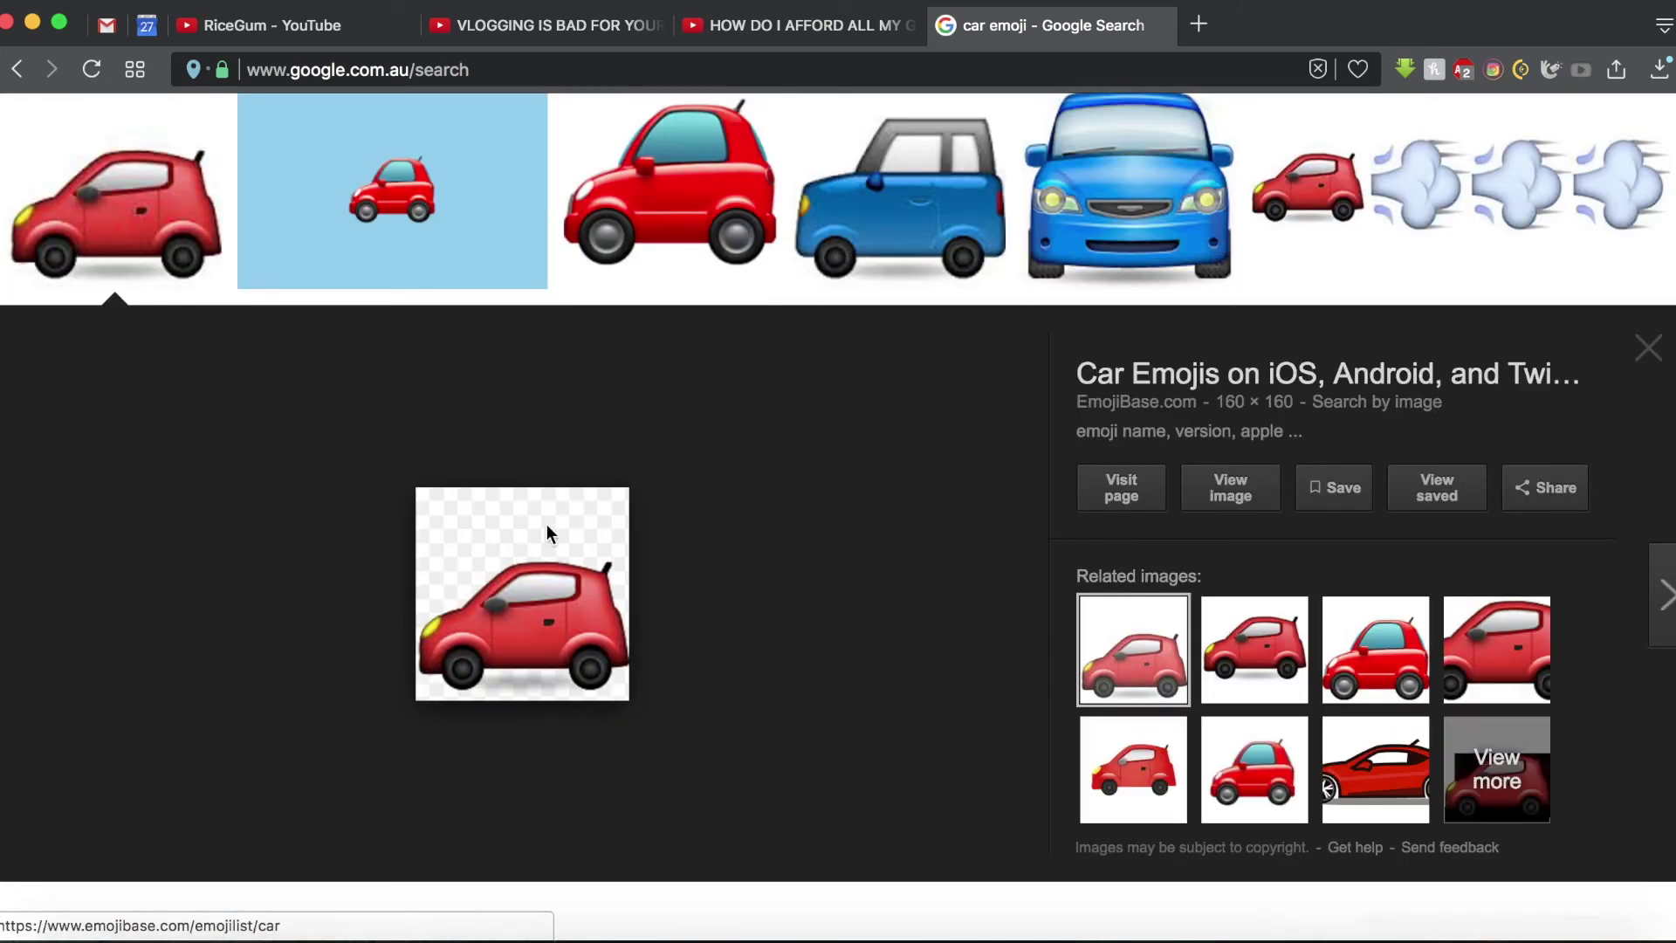
right_click(482, 540)
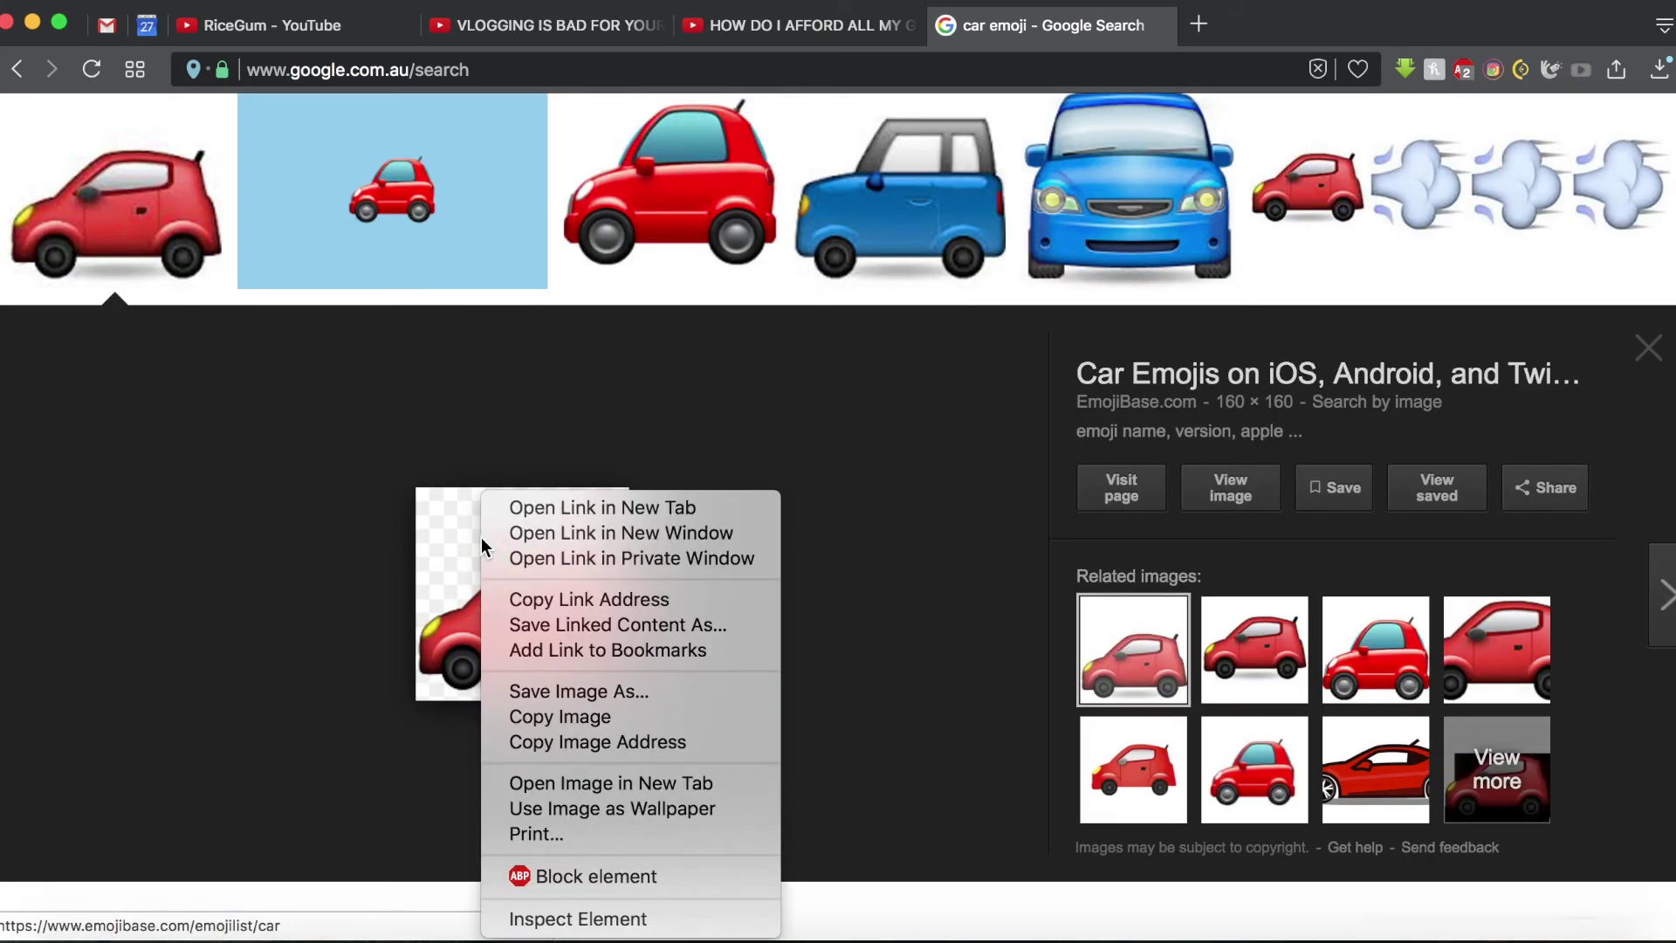
left_click(594, 688)
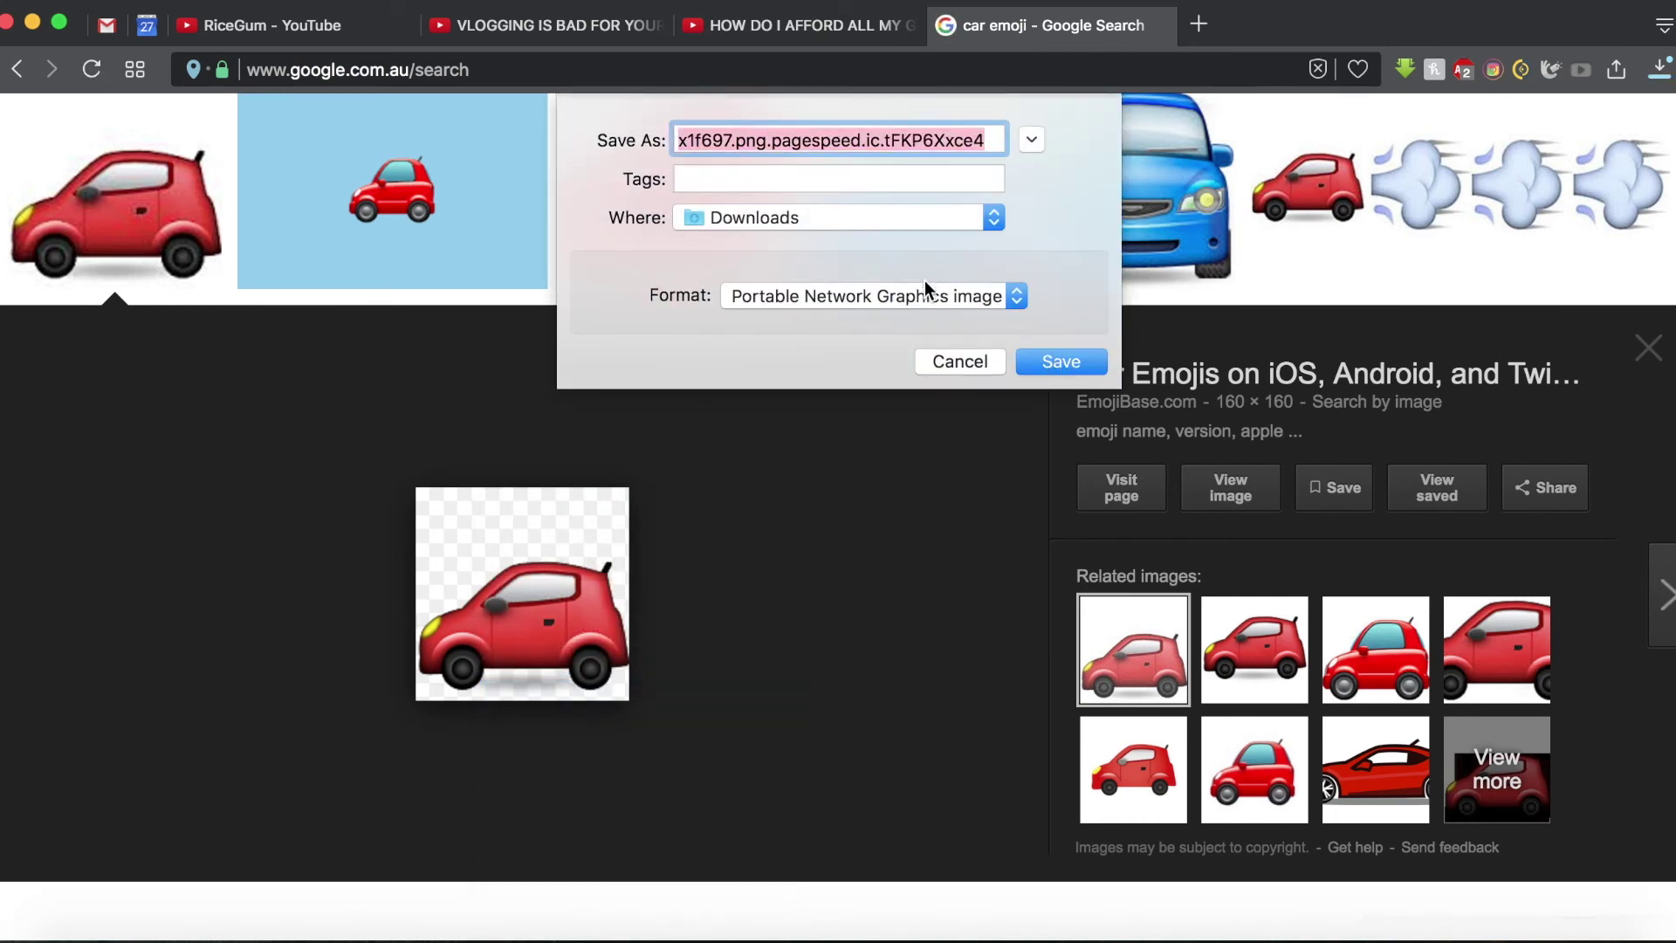
left_click(922, 293)
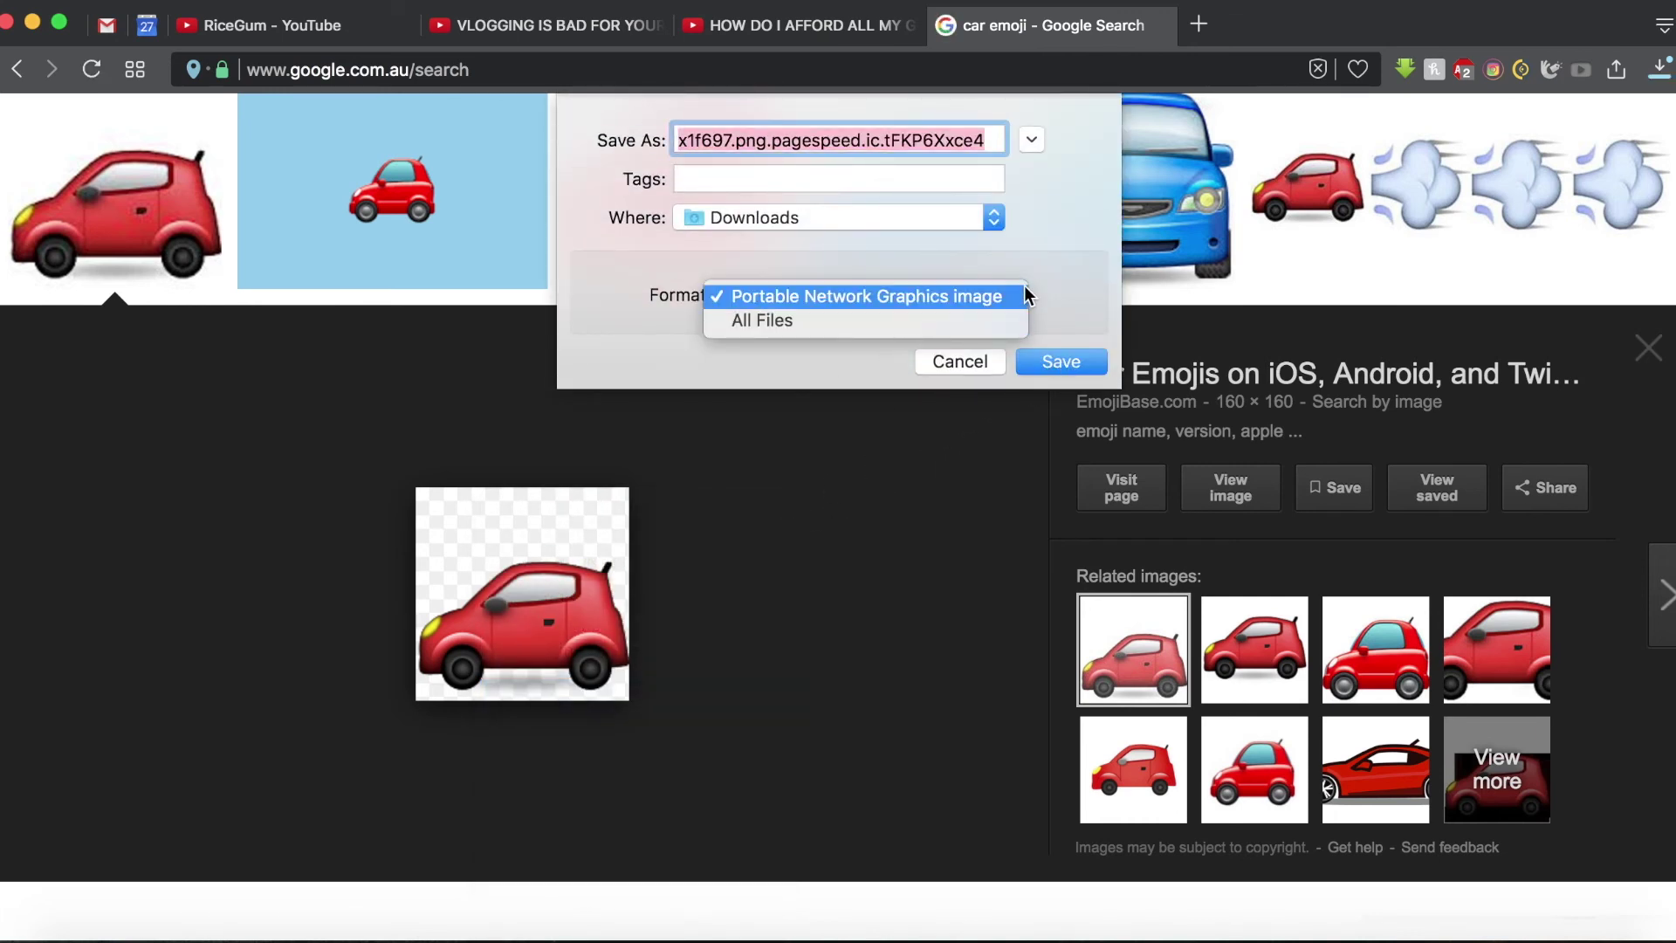
left_click(1058, 314)
left_click(1062, 361)
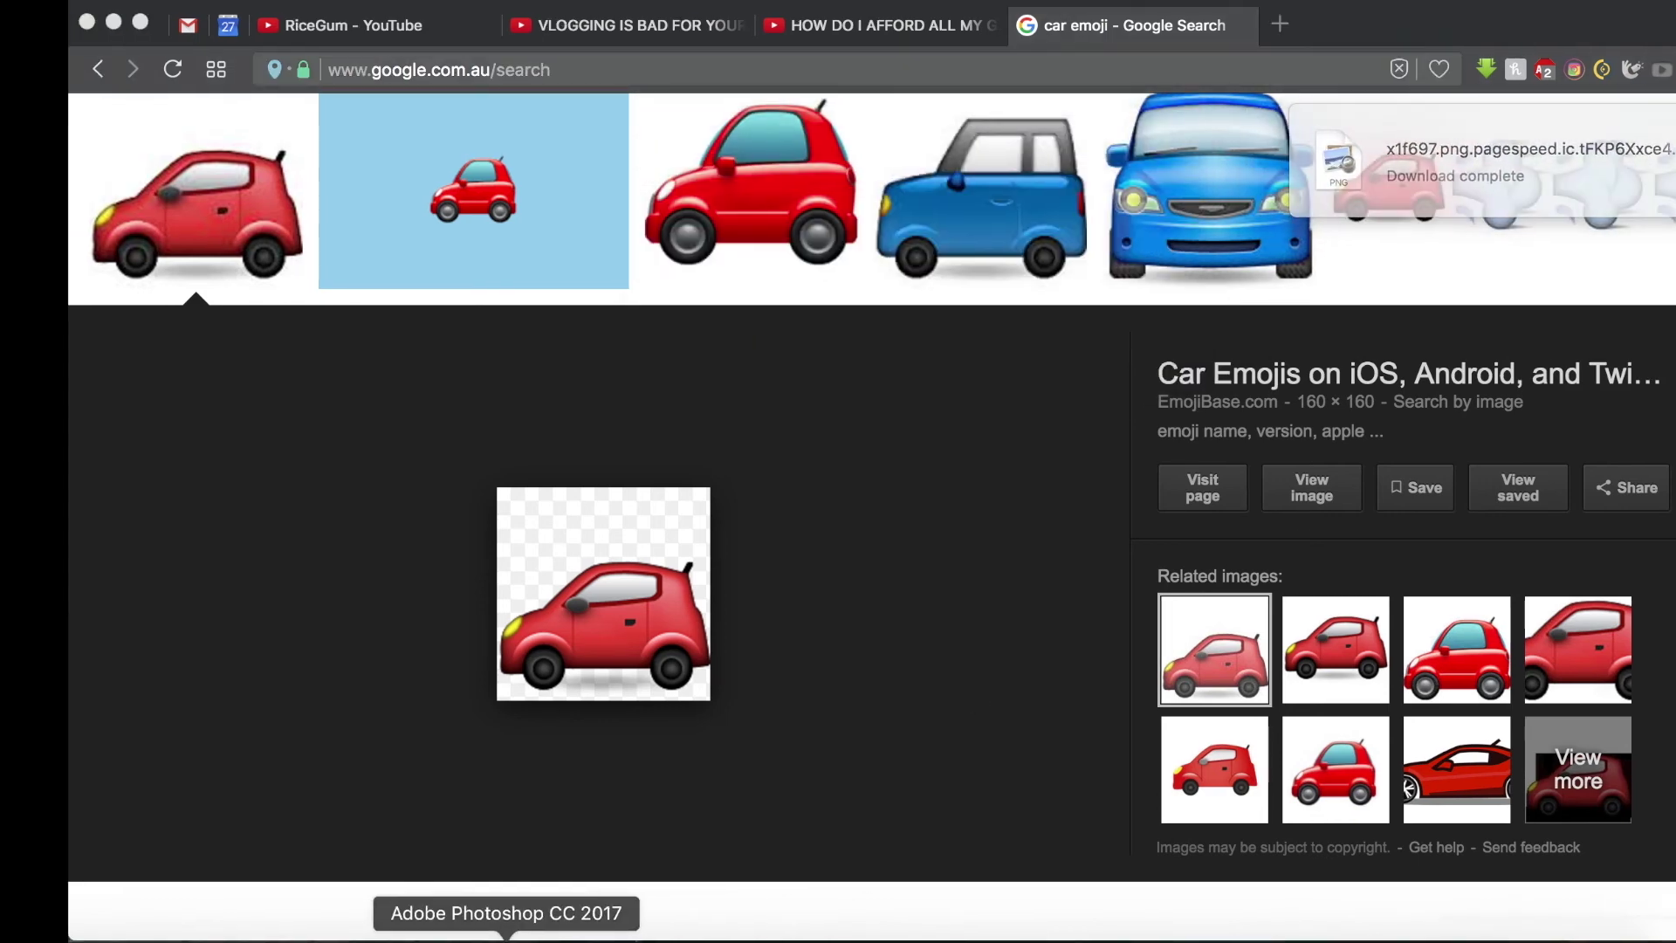
- Place the downloaded red car emoji, enlarged about 139% and tilted, at left beside the car's front
left_click(506, 938)
left_click(1528, 938)
left_click_drag(1563, 877, 458, 529)
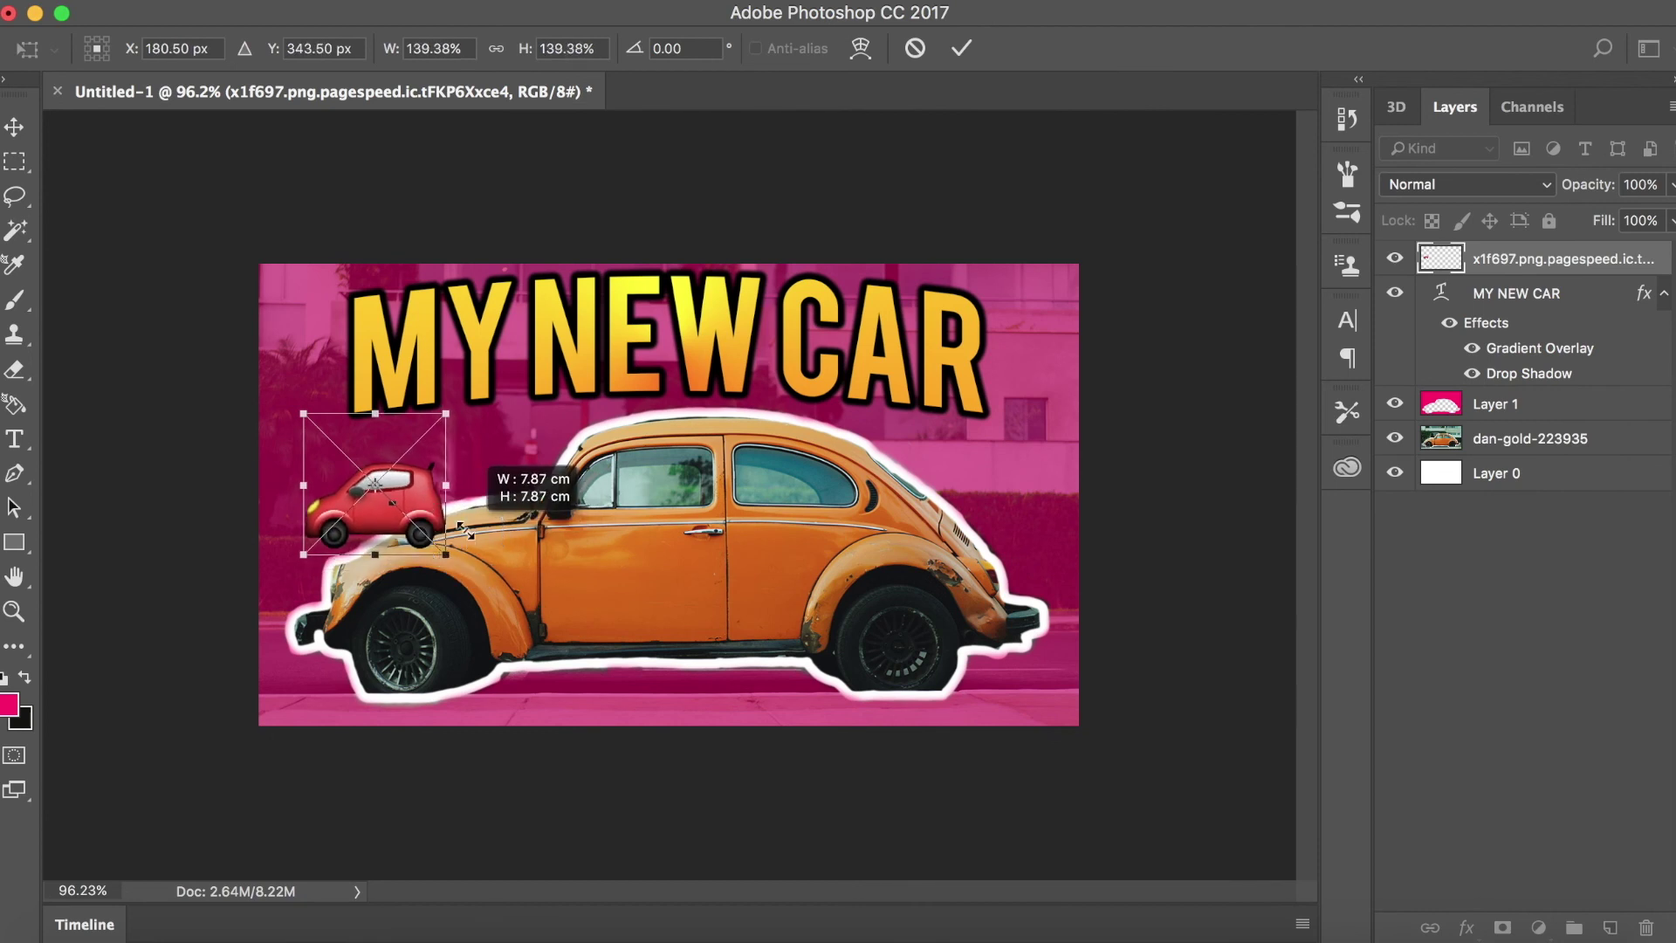
left_click_drag(380, 403, 343, 390)
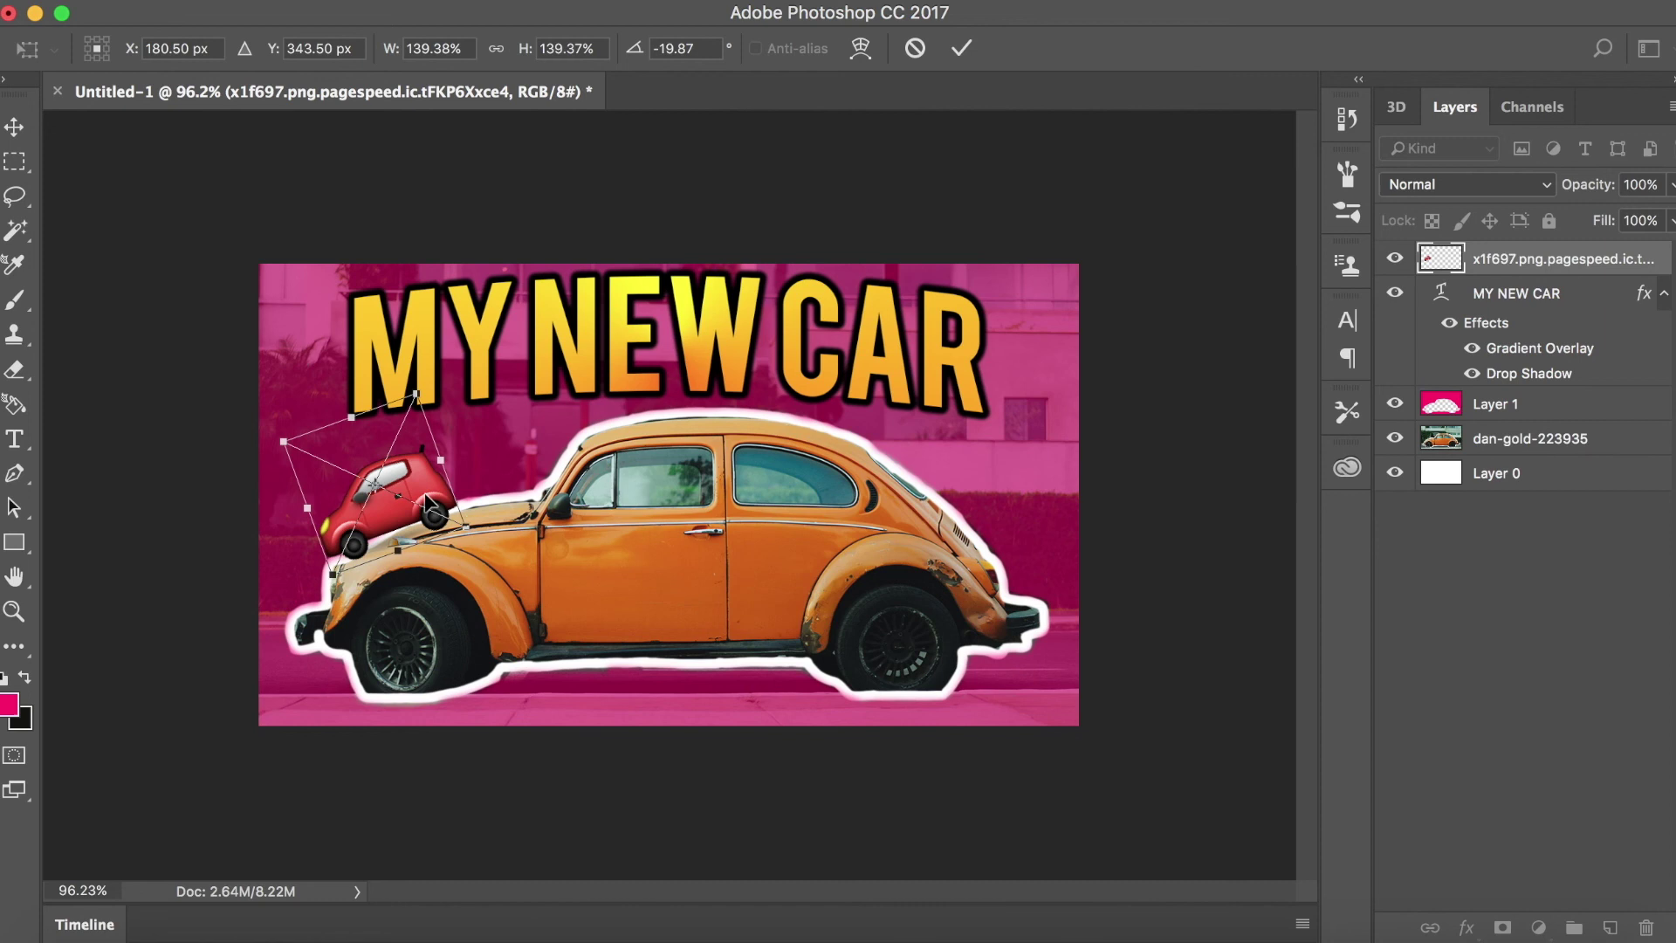
mouse_move(434, 502)
left_mouse_down()
mouse_move(403, 470)
mouse_move(372, 465)
mouse_move(371, 483)
left_mouse_up()
key("Return")
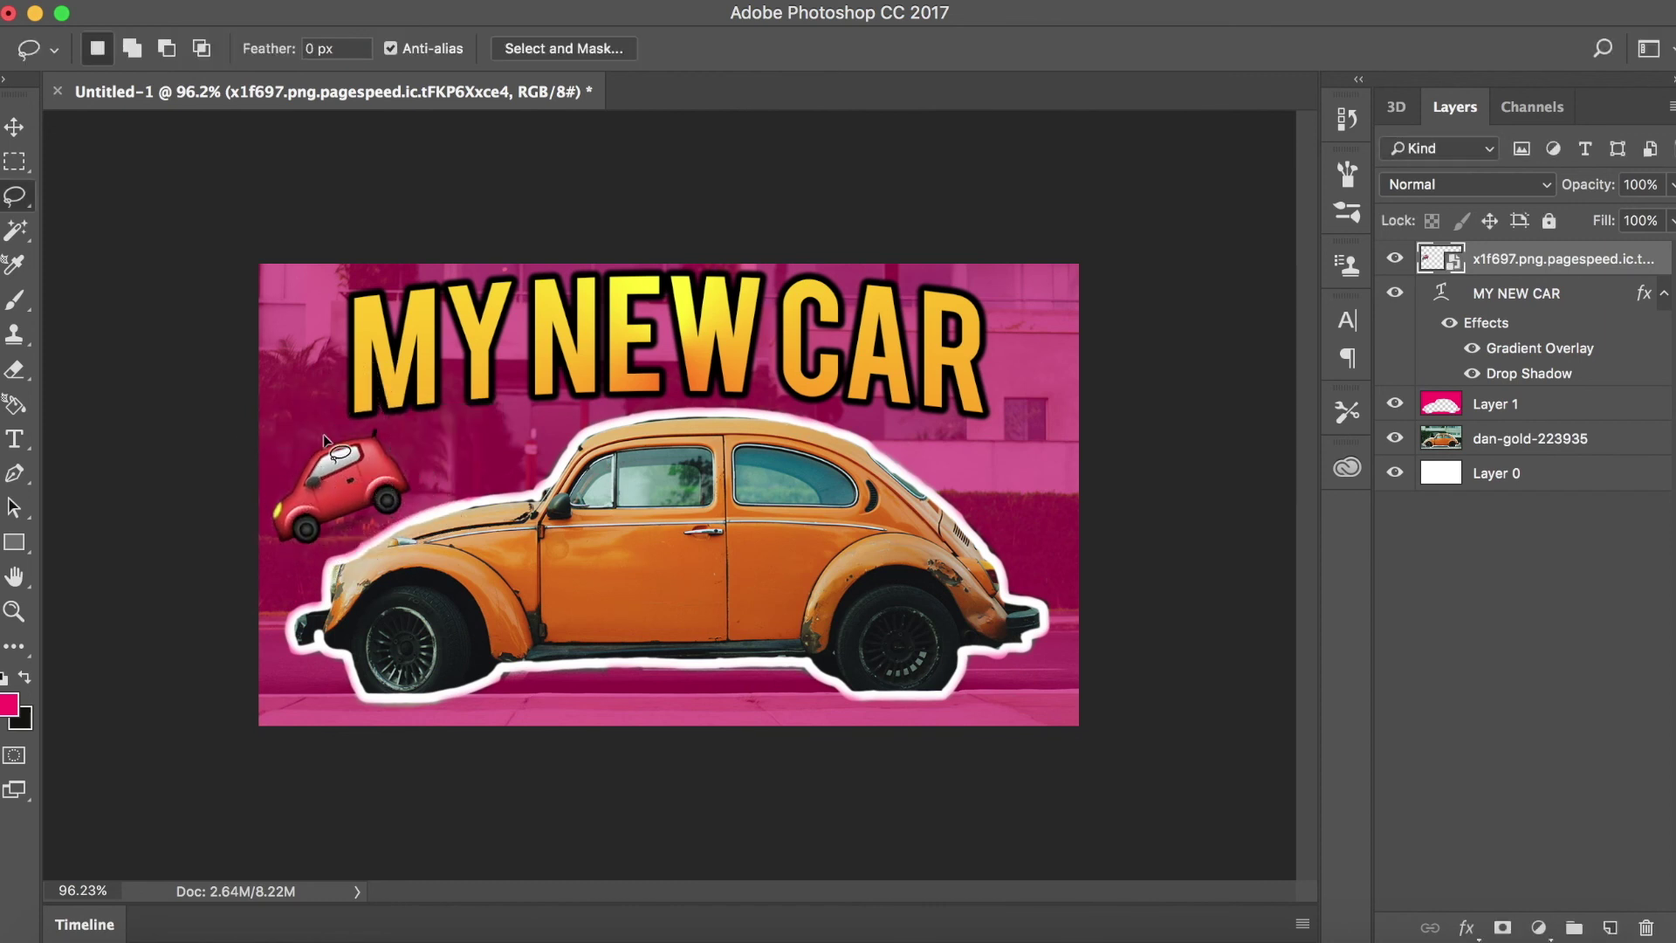